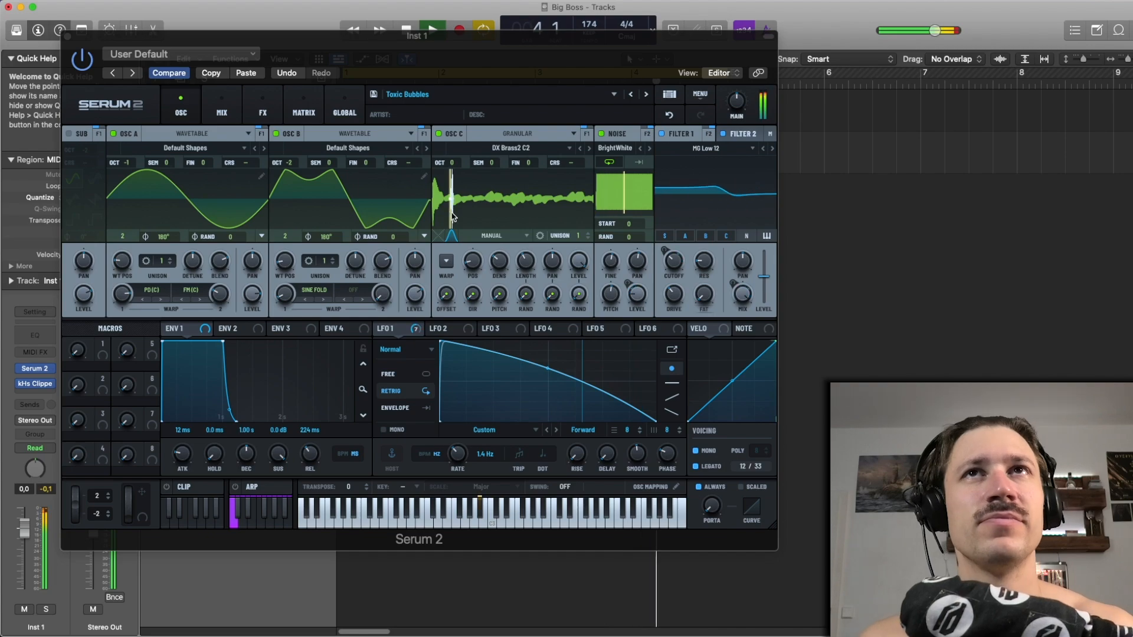
- Bypass the last Distortion, Equalizer, Convolve, Reverb and Filter modules in the main effects chain
click(259, 109)
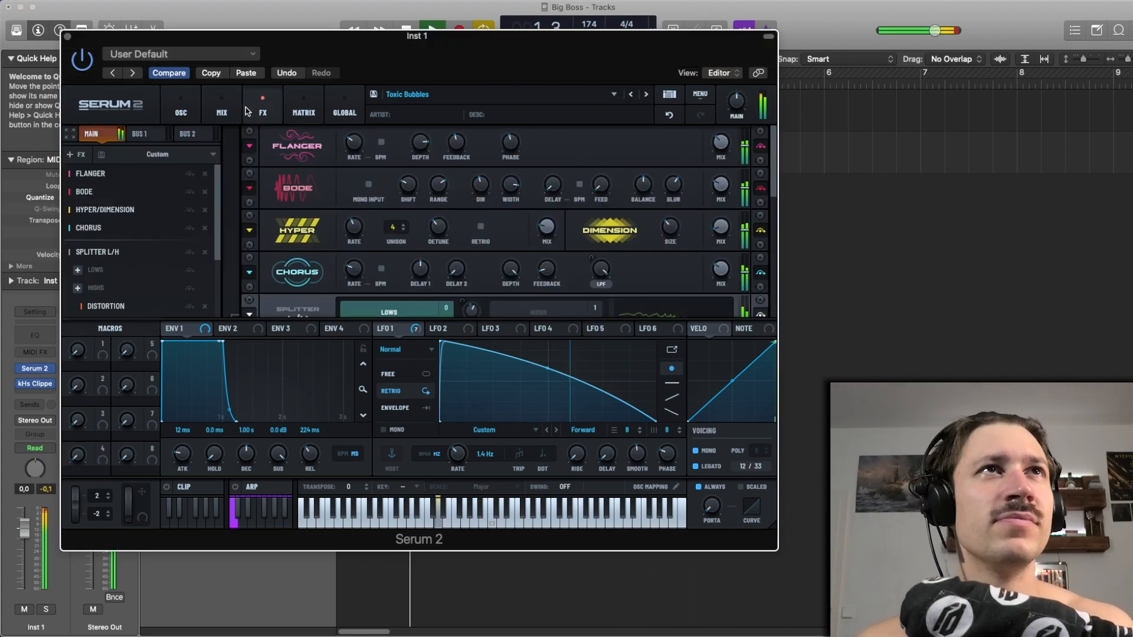
scroll(222, 238, down, 5)
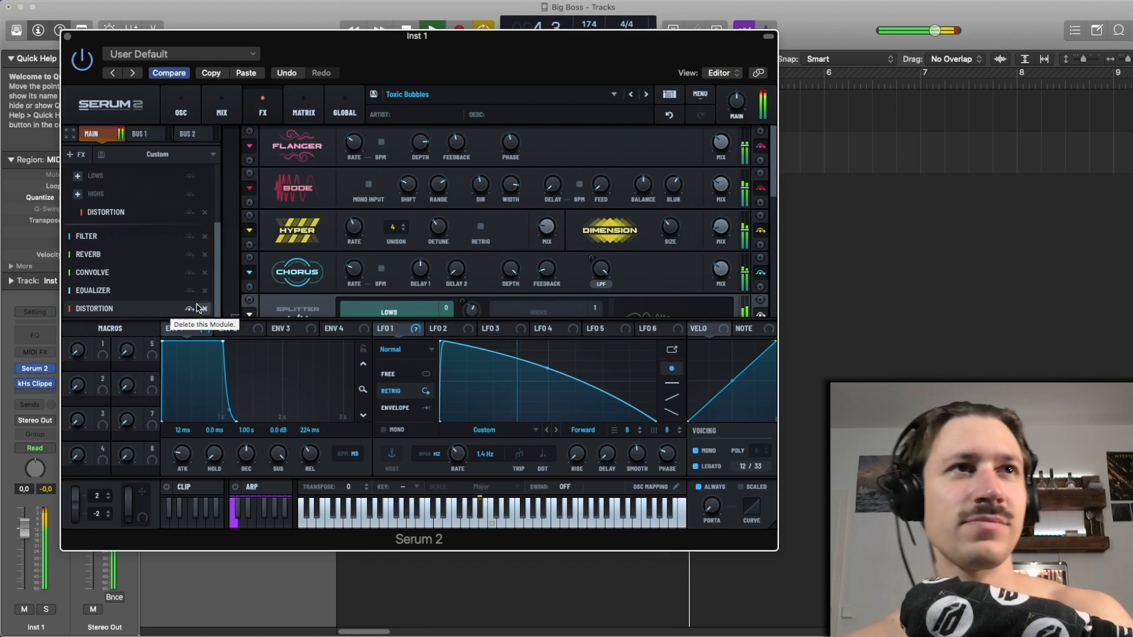
click(190, 309)
click(190, 290)
click(190, 272)
click(189, 254)
click(189, 236)
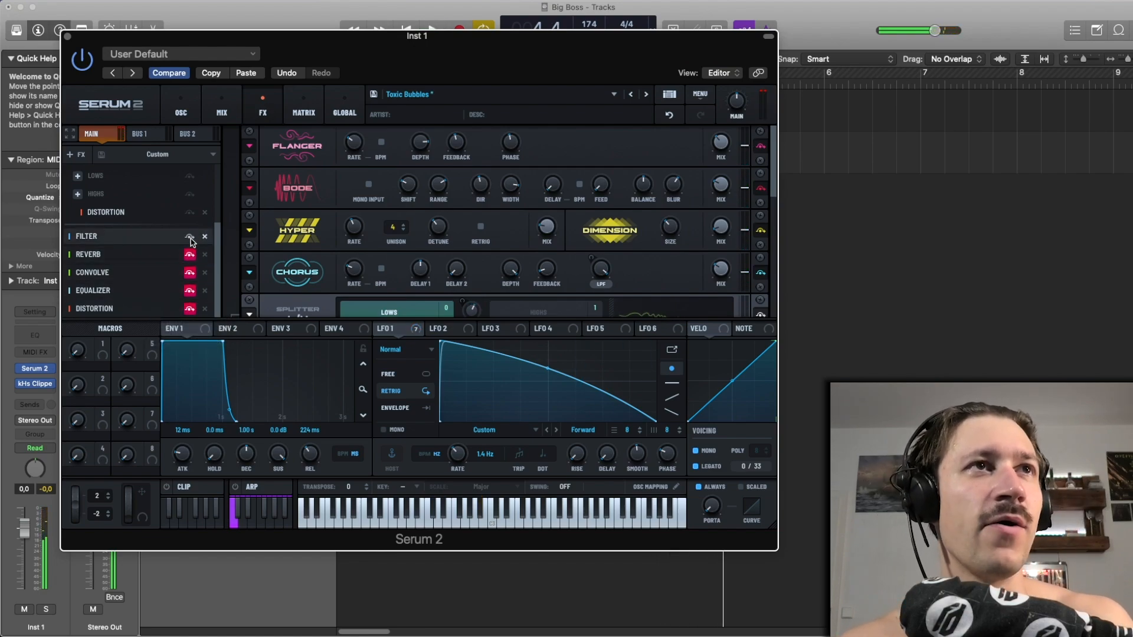
- Bypass the Splitter L/H, Chorus, Hyper/Dimension, Bode and Flanger modules in the main effects chain
scroll(219, 231, up, 5)
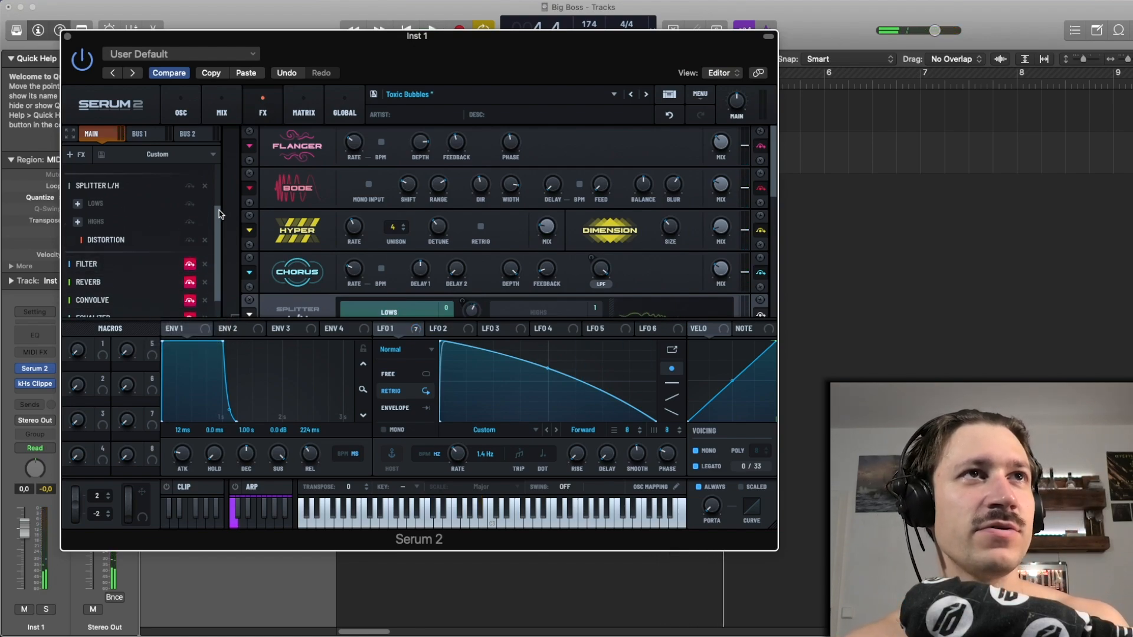
click(190, 223)
click(189, 199)
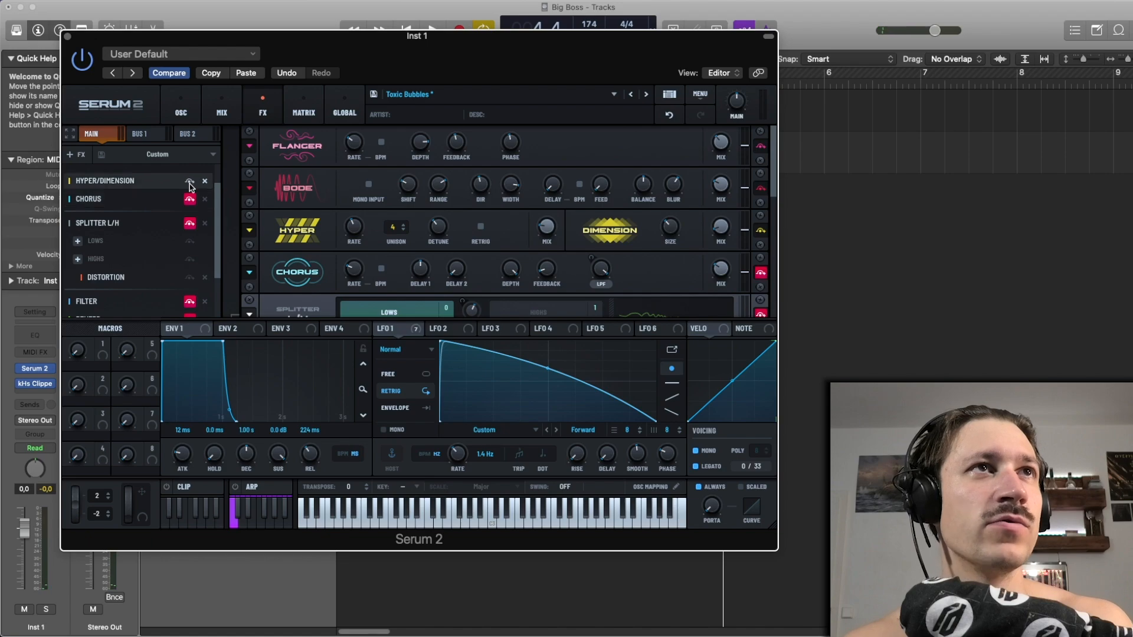
click(189, 180)
scroll(190, 184, up, 2)
click(189, 192)
click(189, 174)
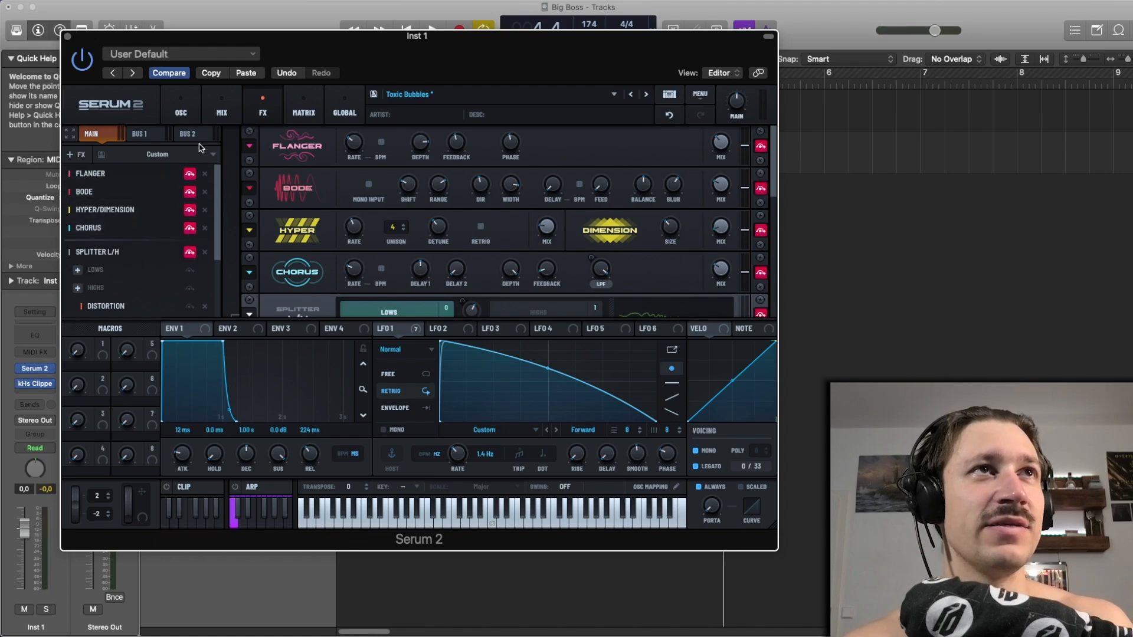
- Turn off the noise source, the filter and oscillators C and B, leaving only oscillator A active
click(180, 109)
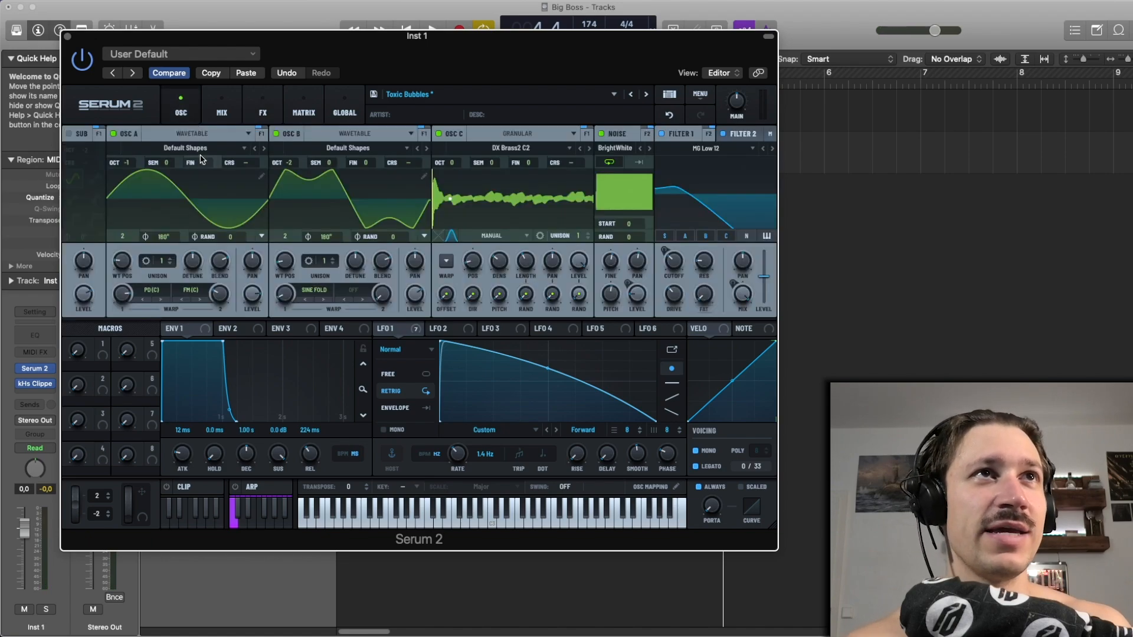
click(603, 134)
click(661, 133)
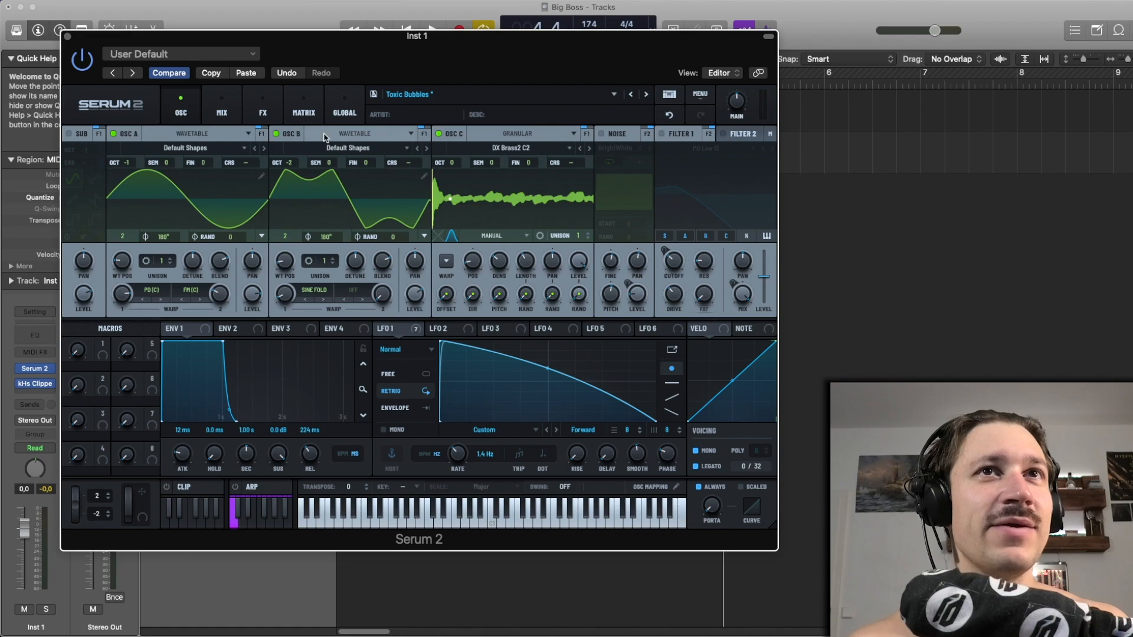
click(440, 135)
click(276, 135)
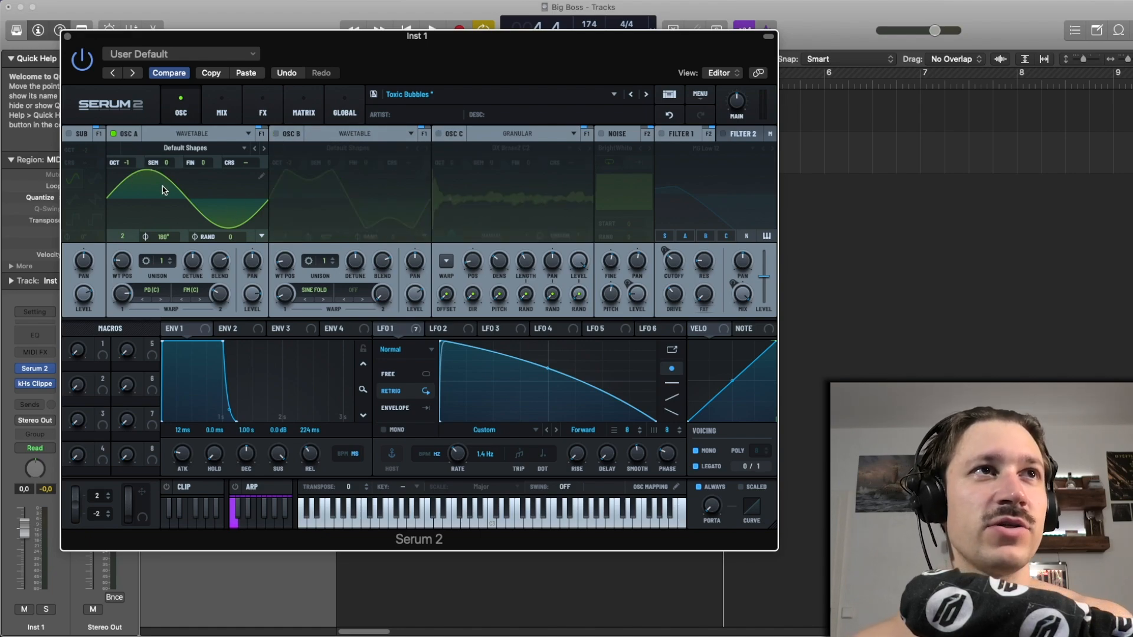
- Start playback, solo the Inst 1 track and turn oscillator B back on
key(space)
click(47, 609)
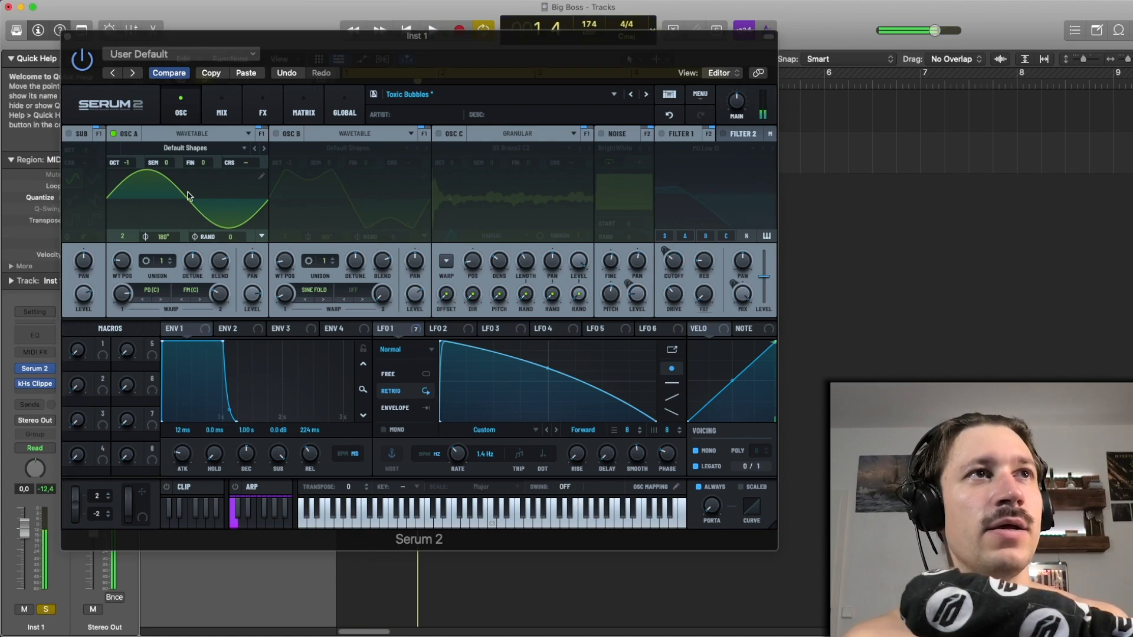
click(275, 134)
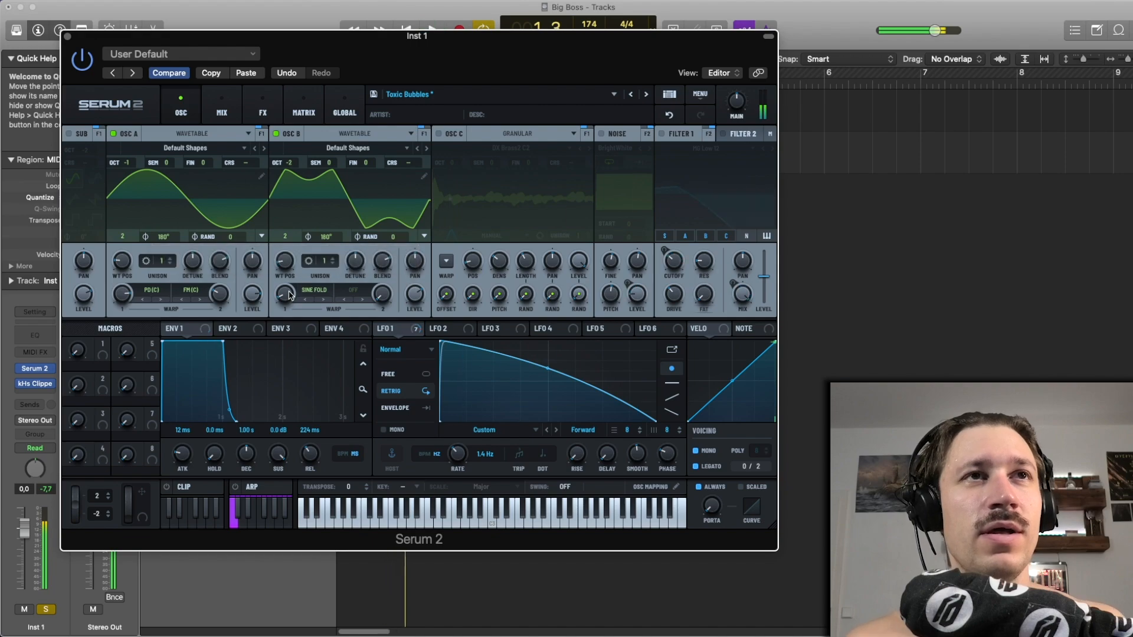
- Try a higher Sine Fold warp amount on oscillator B and undo the change
mouse_move(285, 293)
mouse_down()
mouse_move(288, 310)
mouse_move(292, 290)
mouse_up()
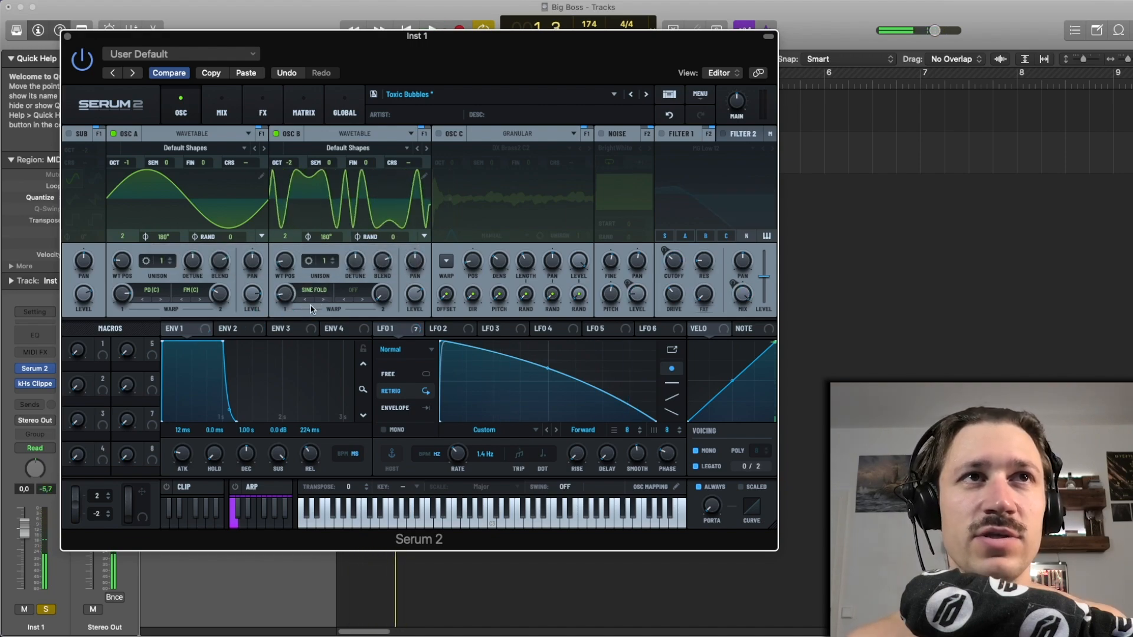
click(670, 117)
- Turn oscillator C back on, check its sample in the Factory Synth category and play the combined sound
click(440, 134)
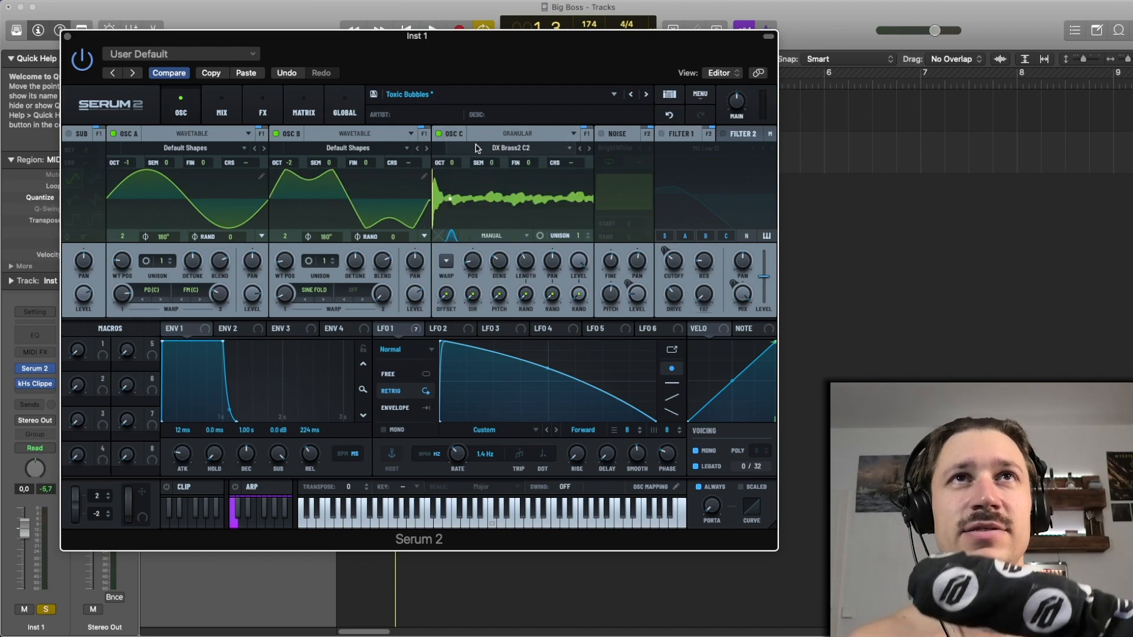
click(502, 147)
mouse_move(498, 161)
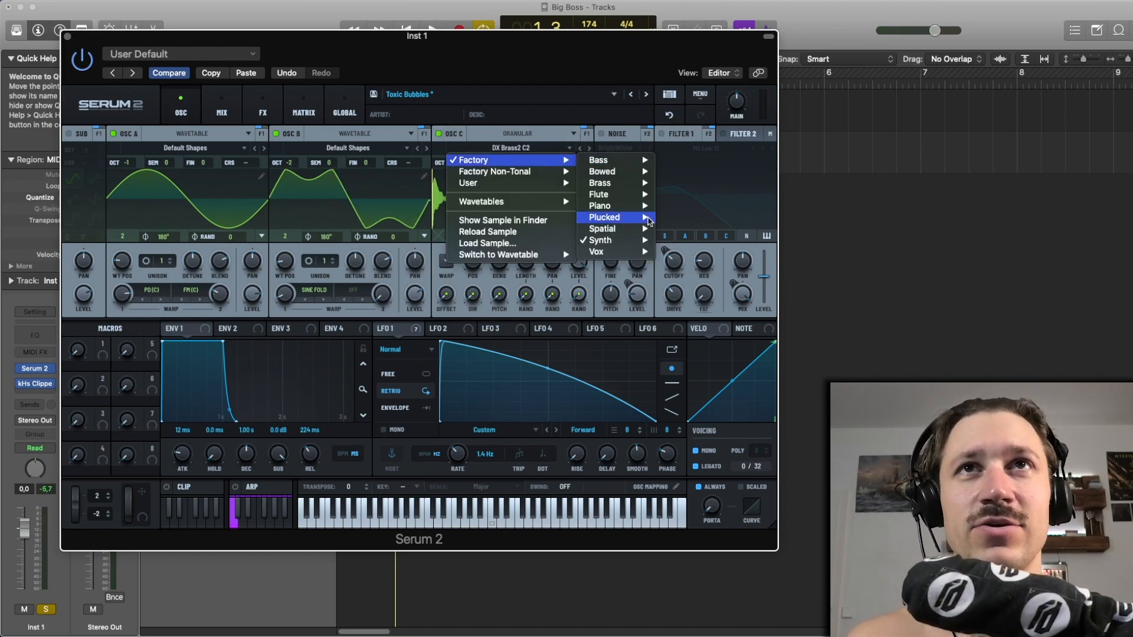
mouse_move(633, 246)
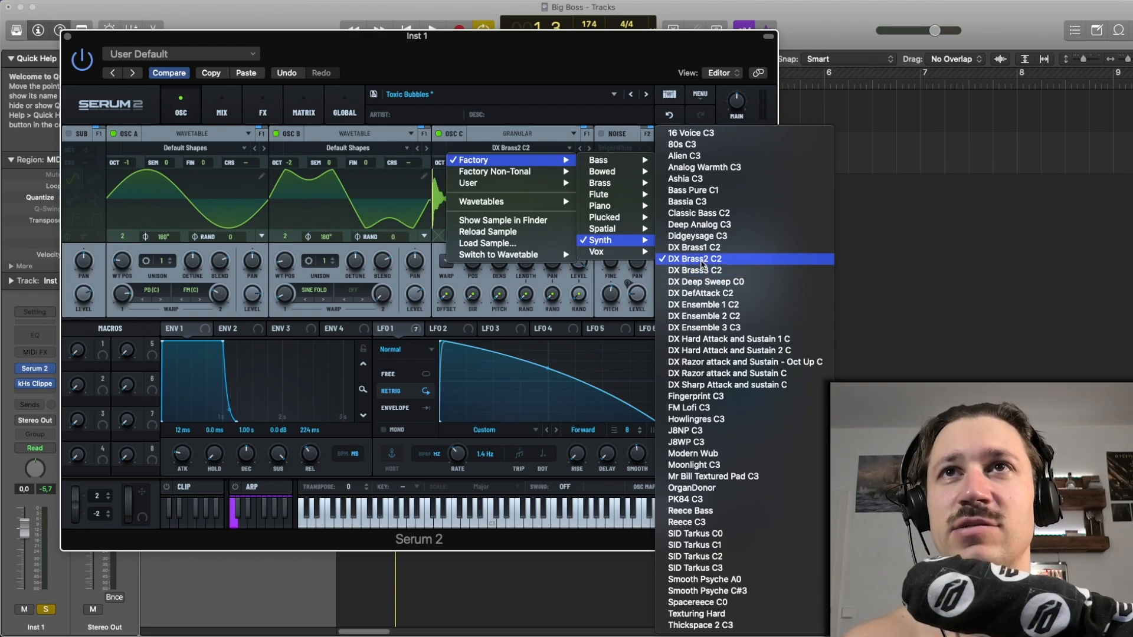
click(555, 45)
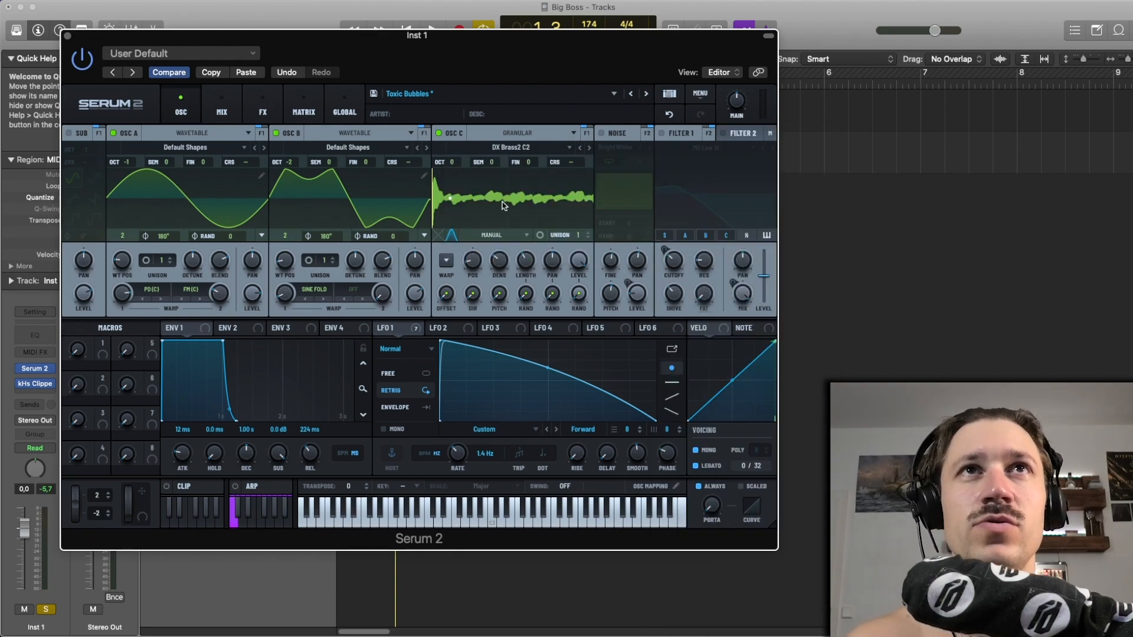
key(space)
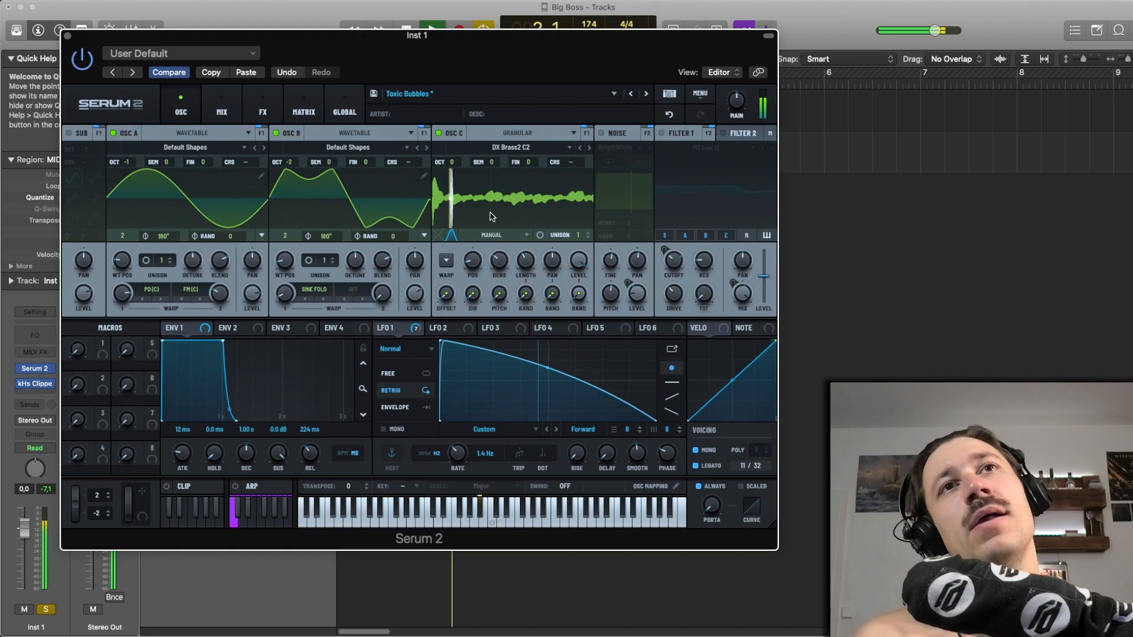
key(space)
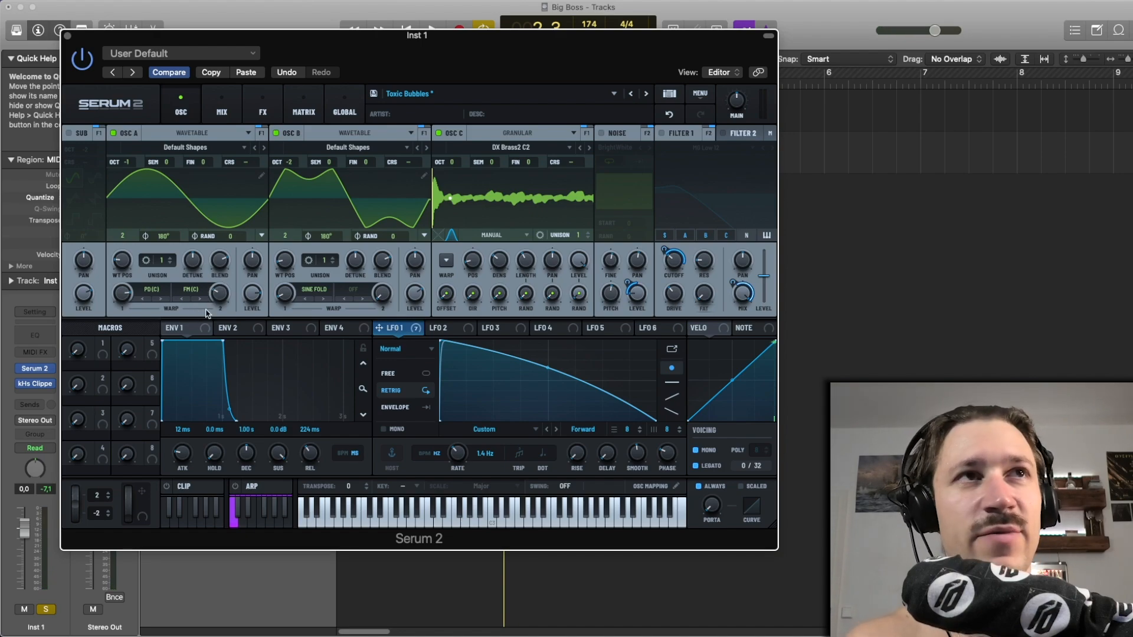
- Audition lower FM (C) and PD (C) warp amounts on oscillator A and undo the changes
key(space)
drag(222, 295, 228, 327)
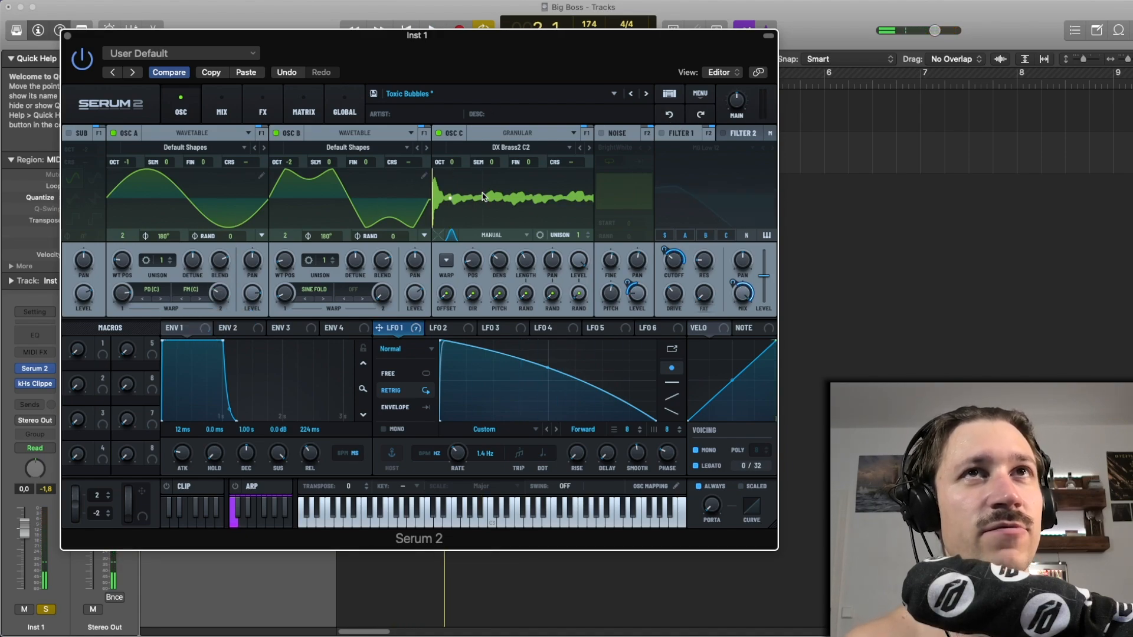
key(space)
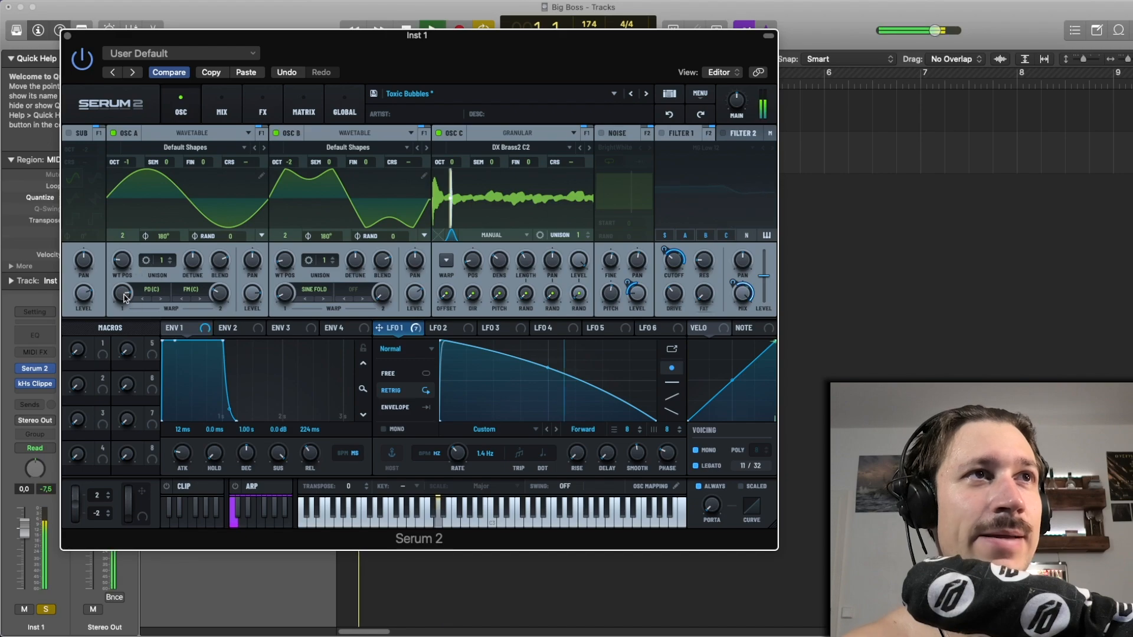
mouse_move(122, 295)
mouse_down()
mouse_move(112, 388)
mouse_move(121, 308)
mouse_up()
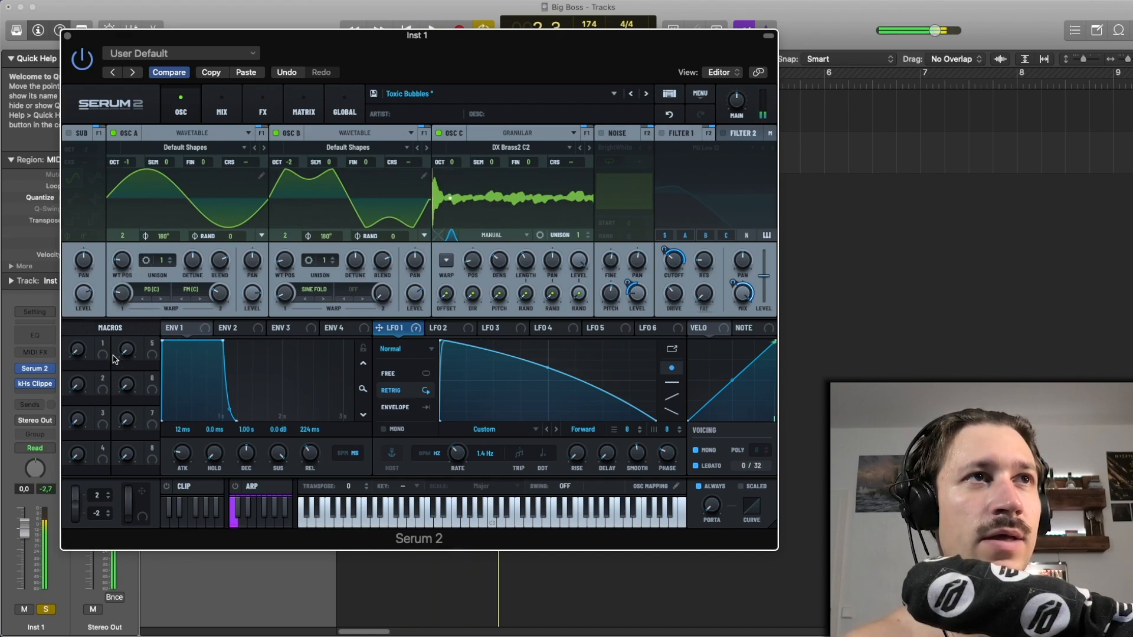
click(668, 114)
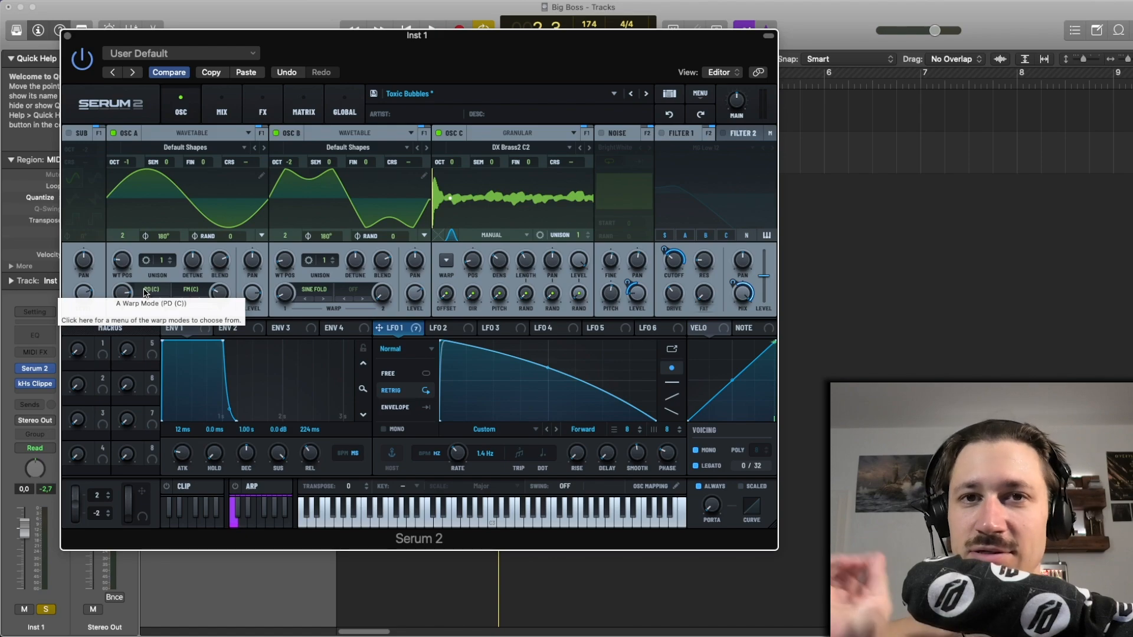
- Try a higher PD (C) warp amount on oscillator A during playback and undo it
key(space)
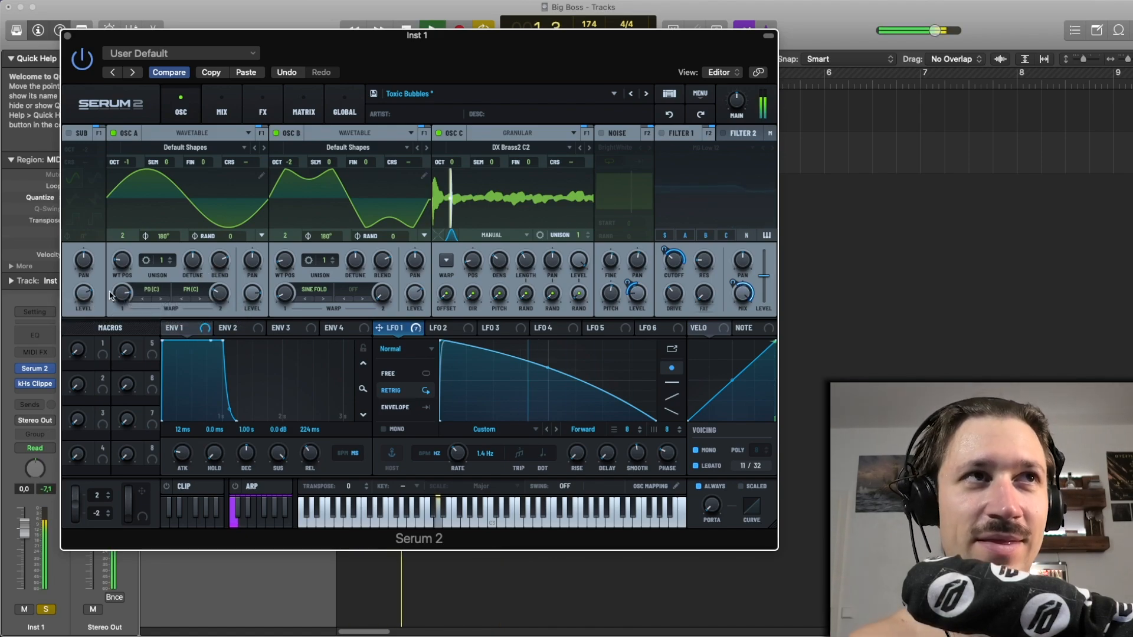
drag(121, 295, 120, 283)
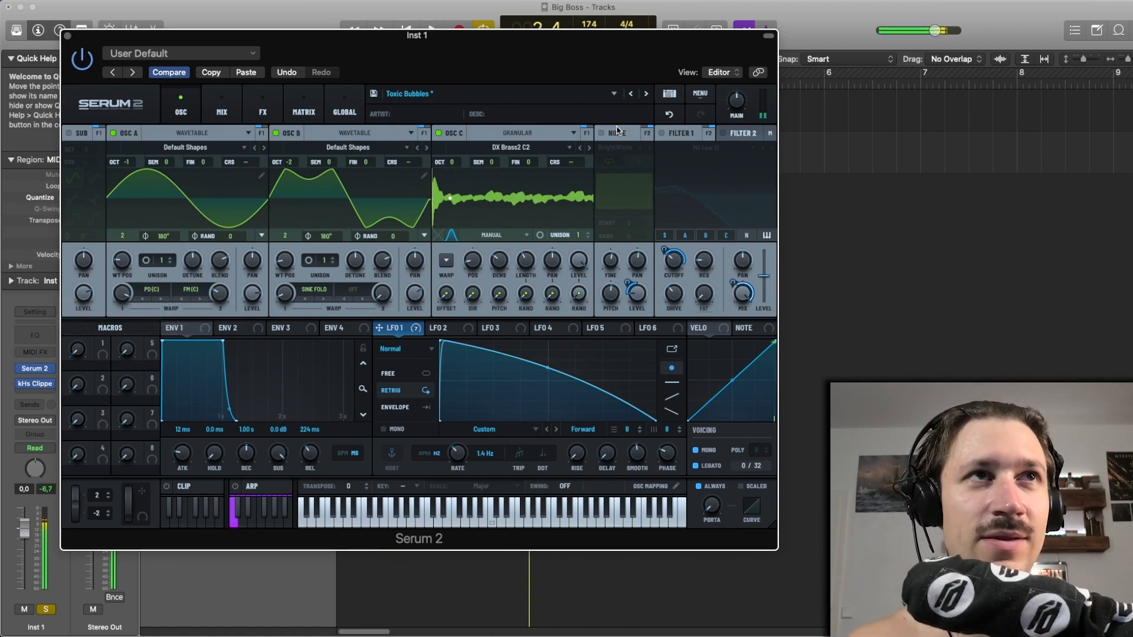
click(667, 116)
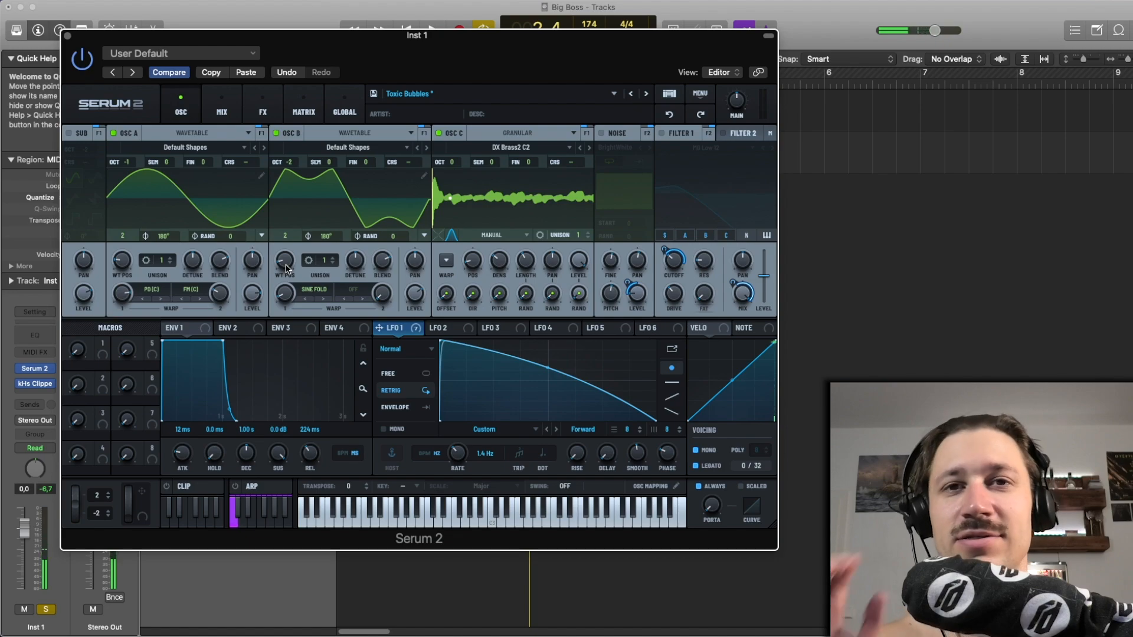
- Play the patch and listen to the combined sound of the three oscillators
key(space)
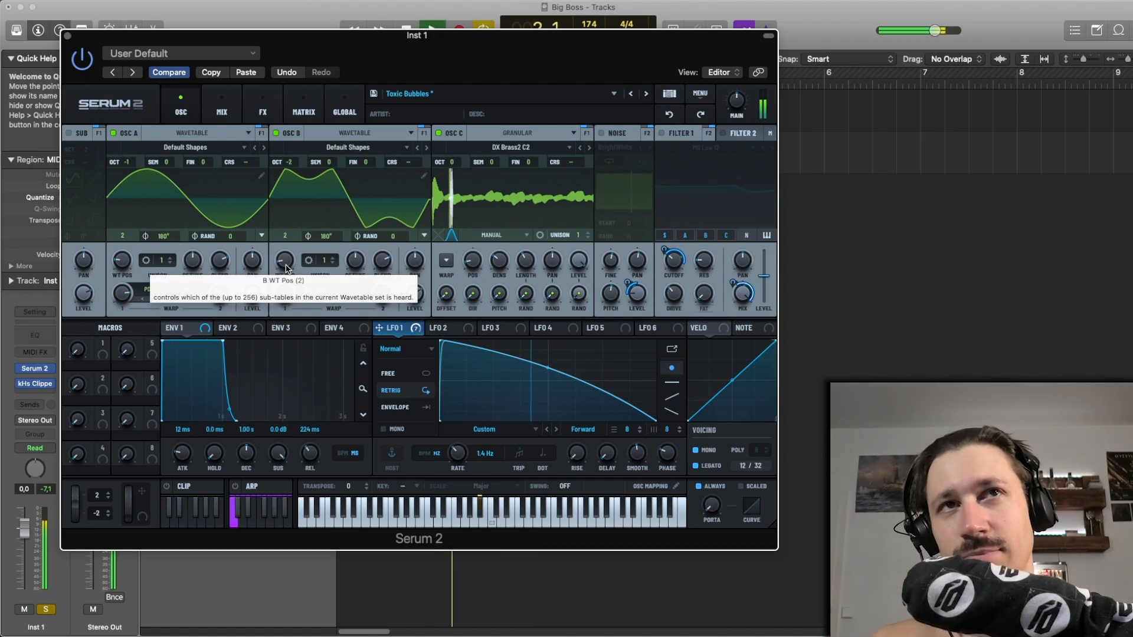
key(space)
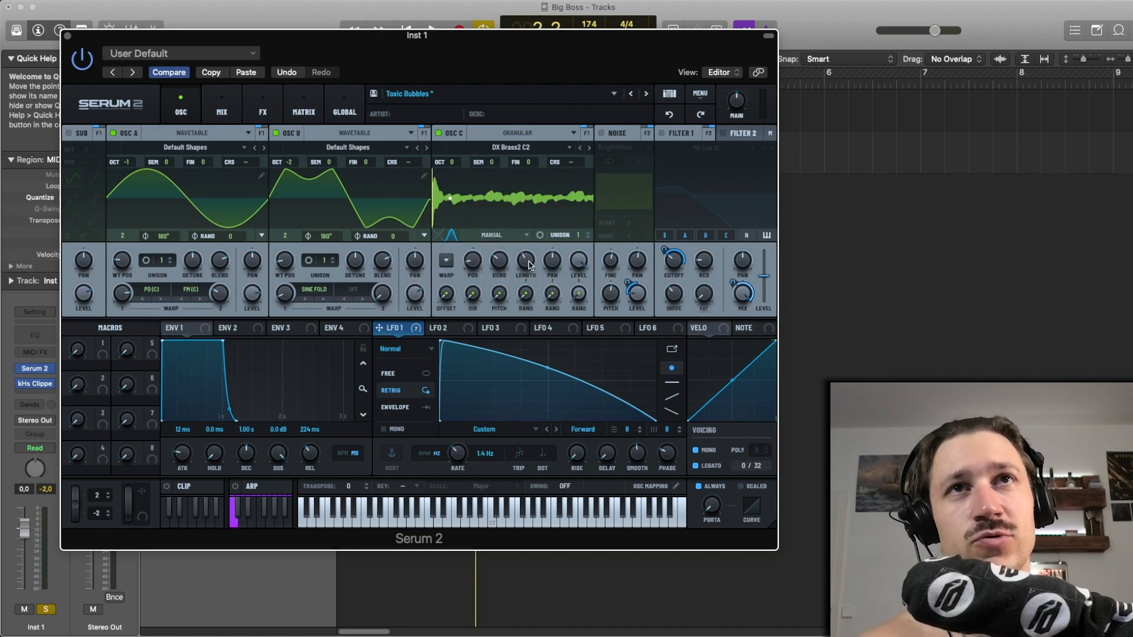
key(space)
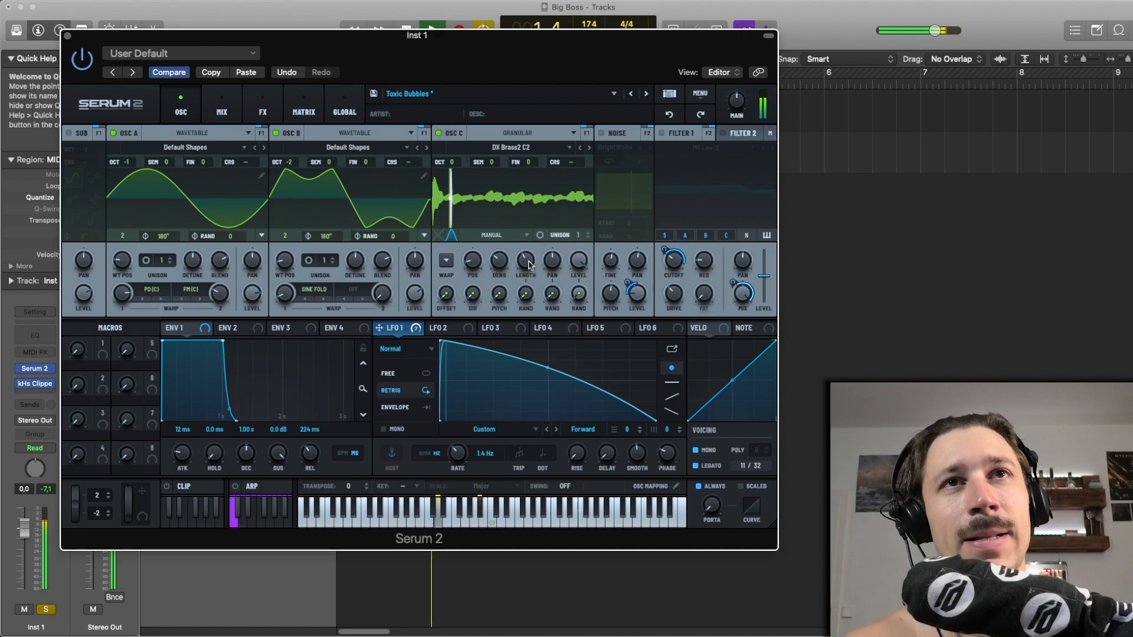
key(space)
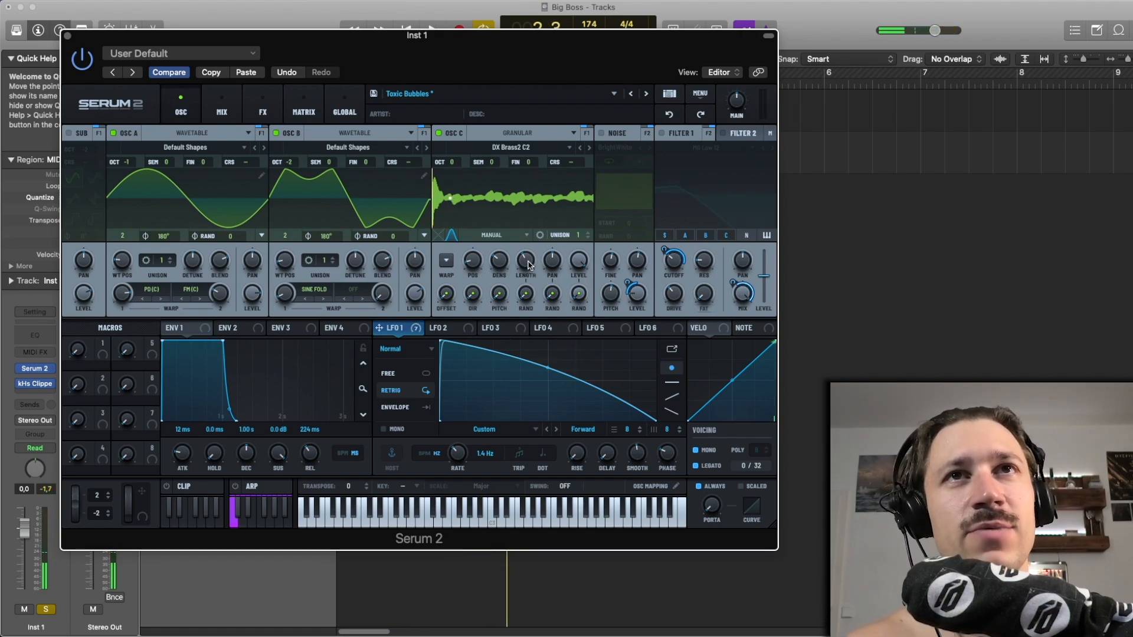
- Audition a shorter grain length on oscillator C during playback
mouse_move(529, 265)
key(space)
mouse_move(529, 266)
mouse_down()
mouse_move(531, 255)
mouse_move(529, 281)
mouse_up()
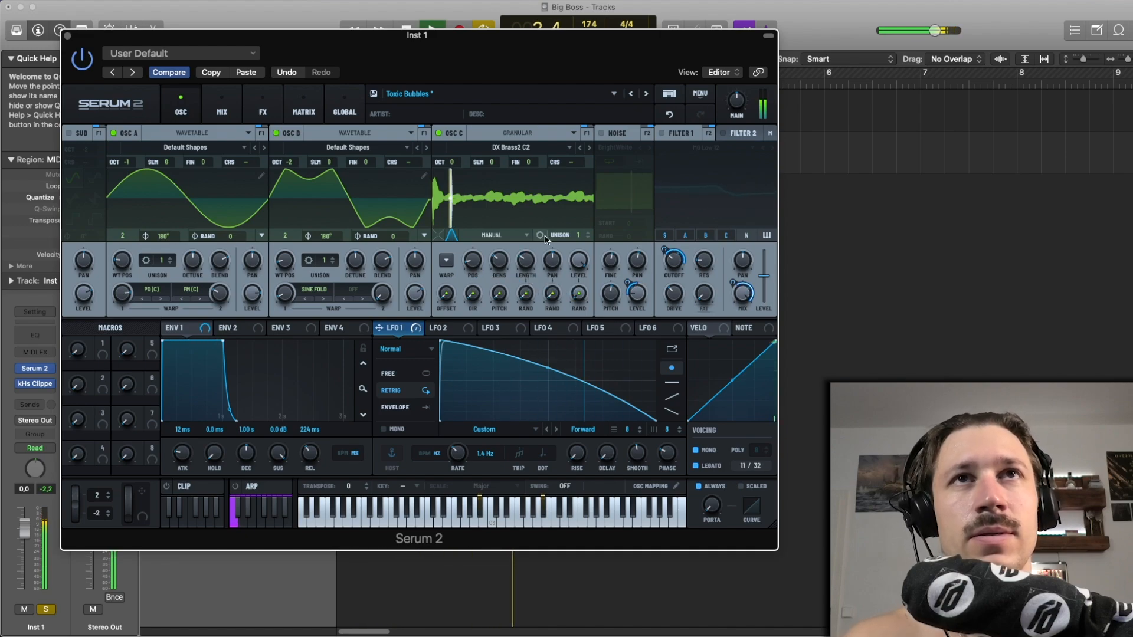
key(space)
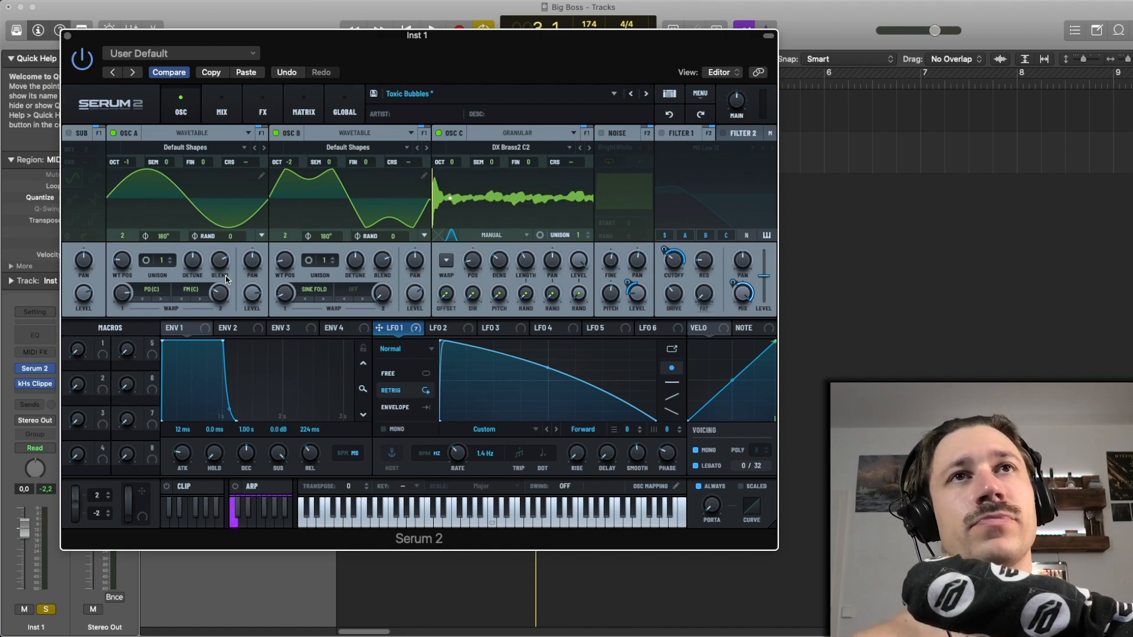
- Try the One-shot playback mode on granular oscillator C, then return it to Manual
click(488, 236)
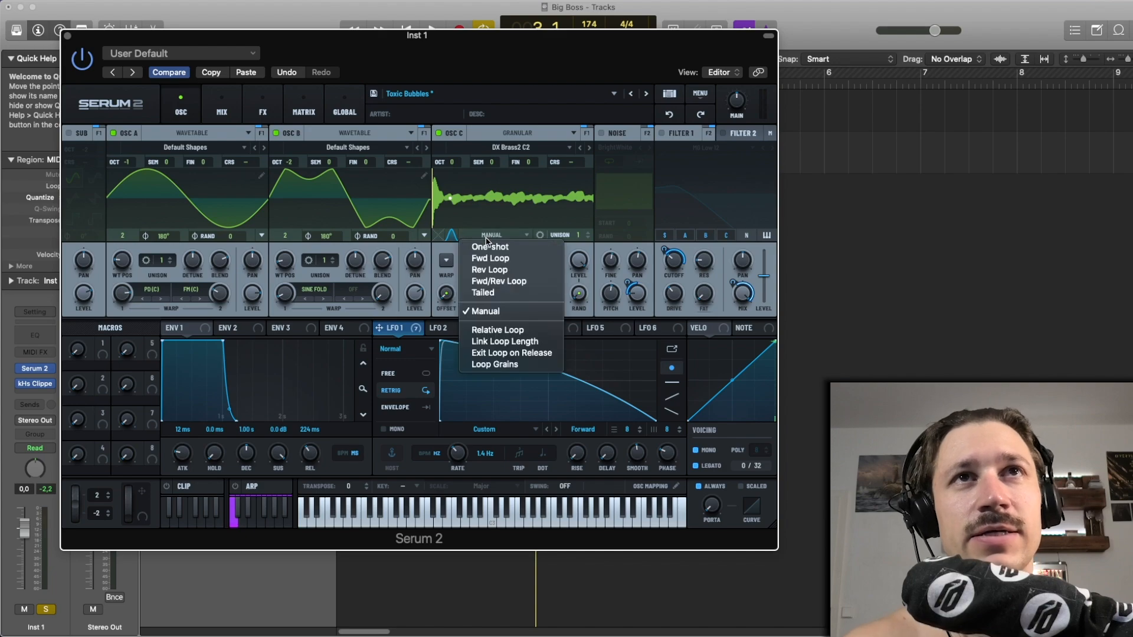
click(503, 247)
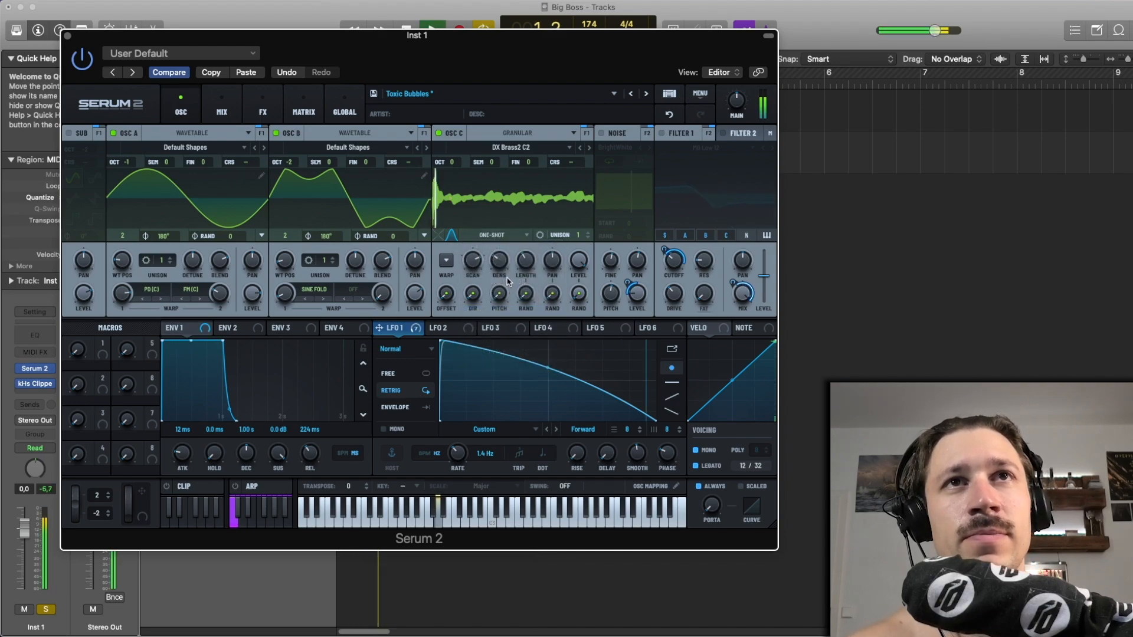
click(506, 236)
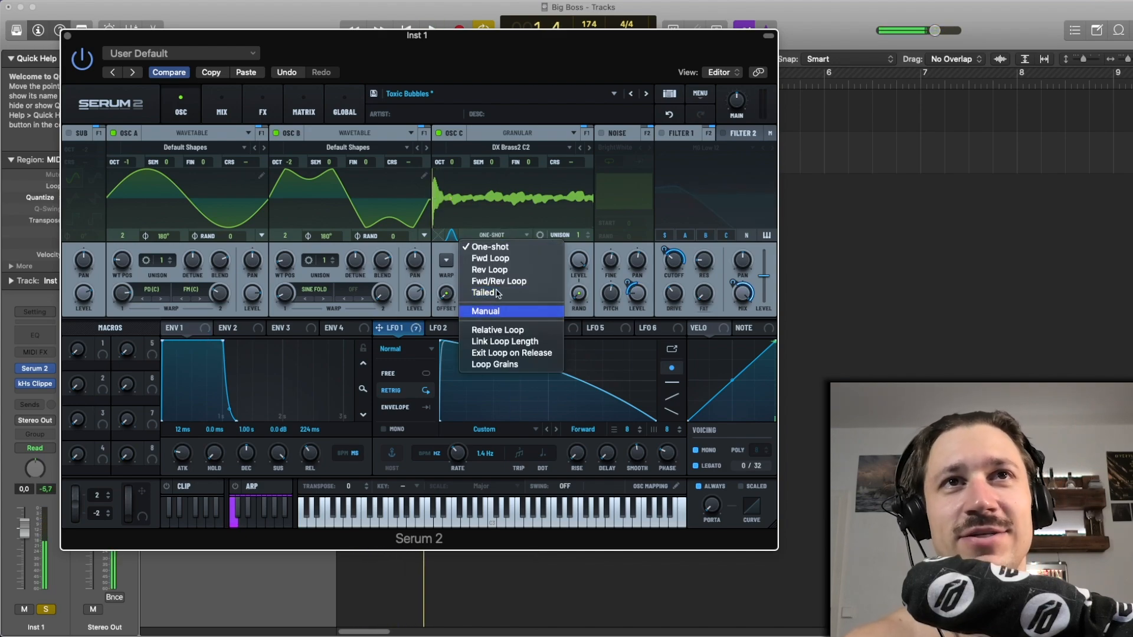
click(492, 310)
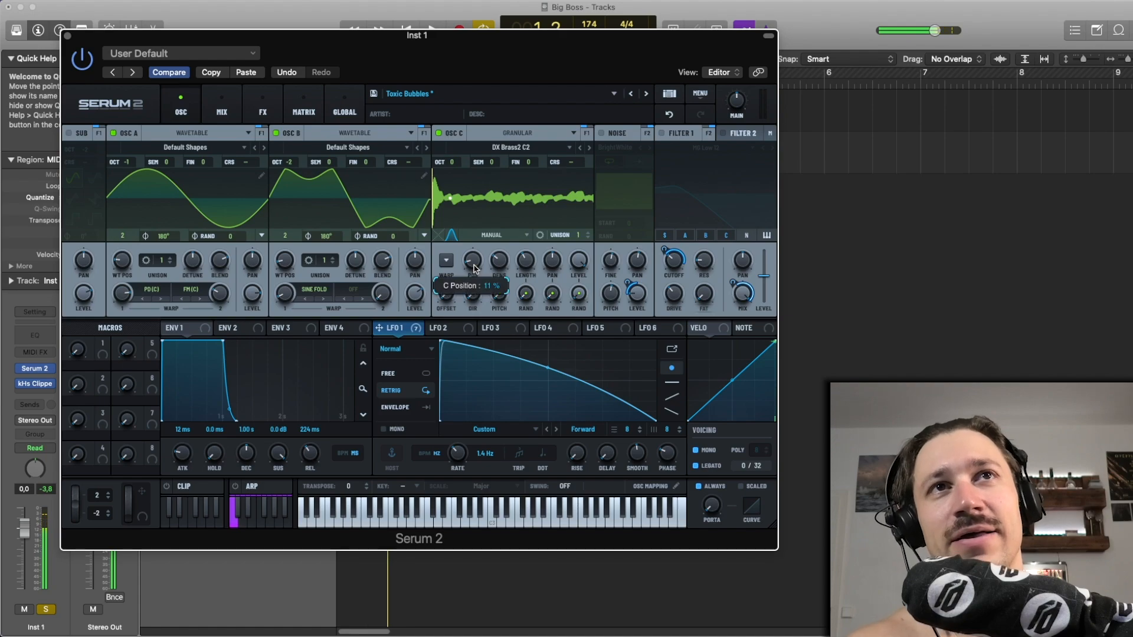
- Try a grain position of about 46% on oscillator C during playback, then undo it
key(space)
drag(474, 269, 478, 224)
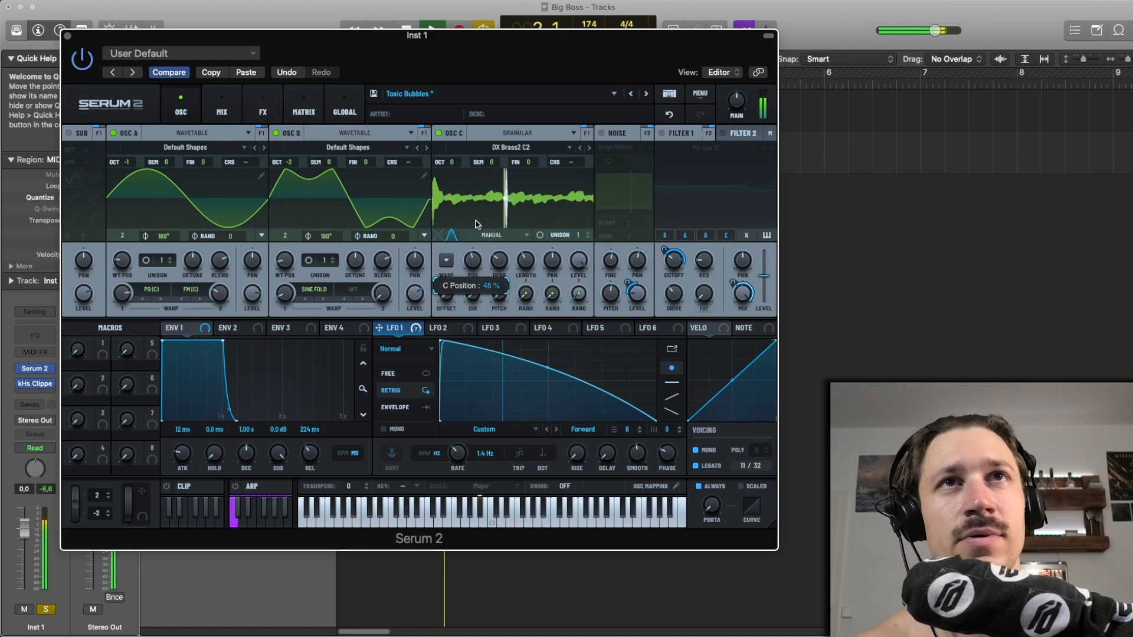
click(670, 114)
key(space)
- Audition a lower grain density on oscillator C during playback, then undo it
key(space)
mouse_move(496, 265)
mouse_down()
mouse_move(503, 184)
mouse_move(500, 282)
mouse_up()
key(space)
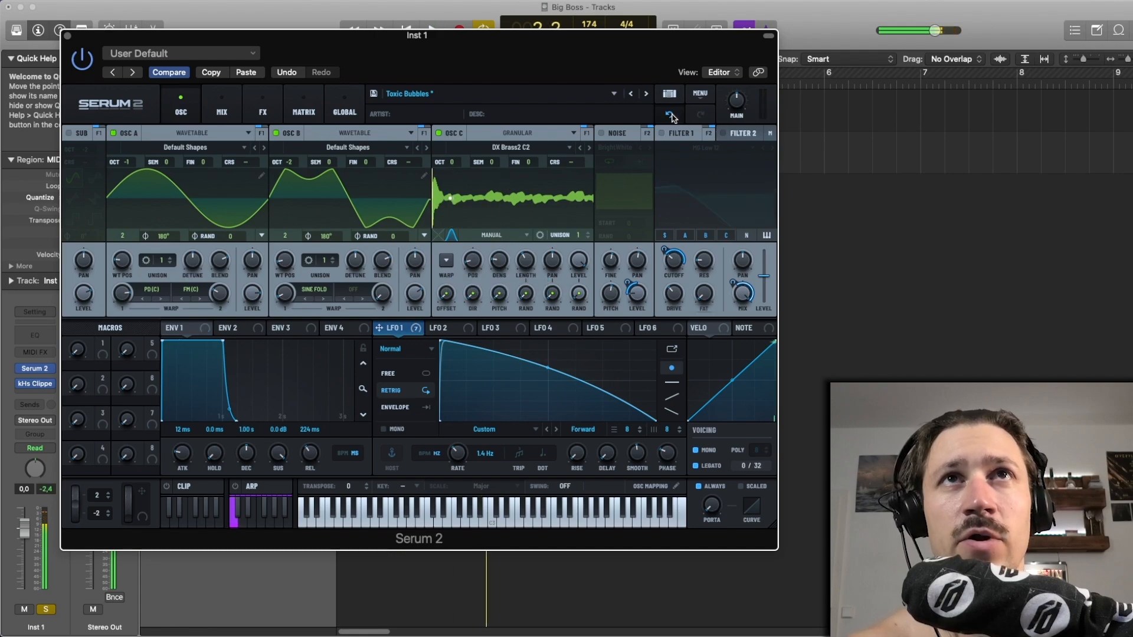
click(671, 115)
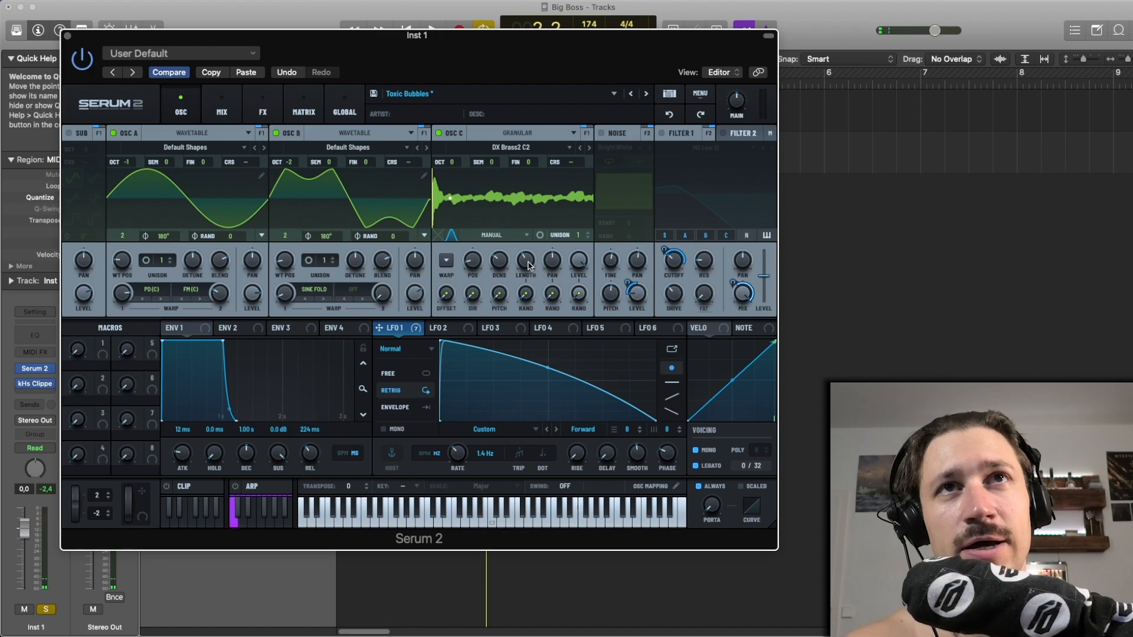
- Show oscillator C's warp settings and try a lower FM (A) warp amount during playback
mouse_move(528, 267)
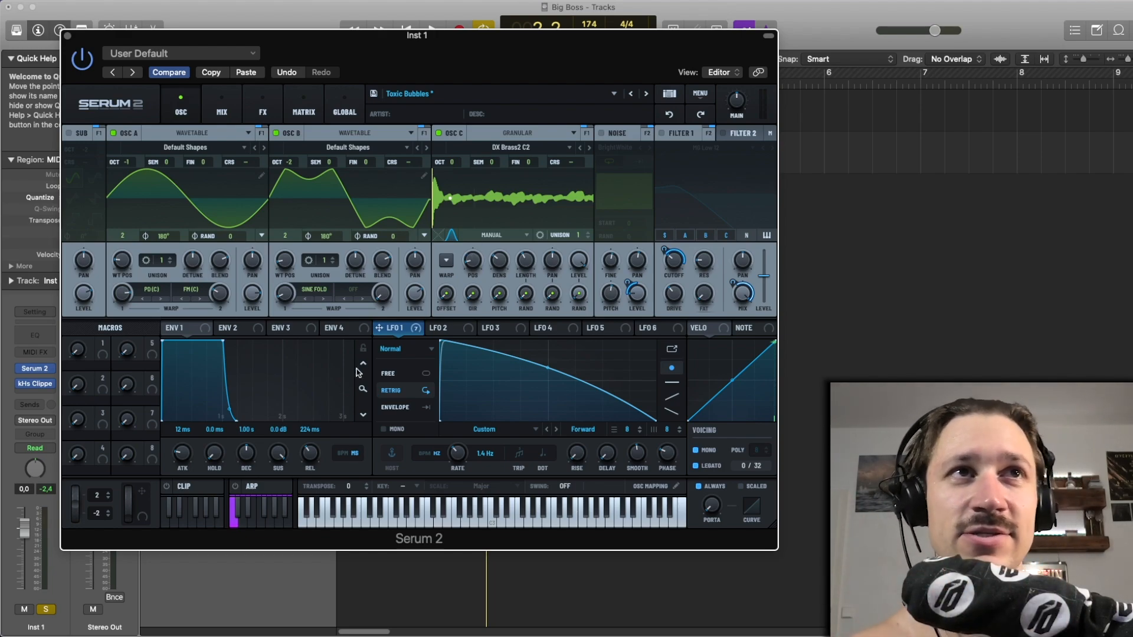
click(447, 261)
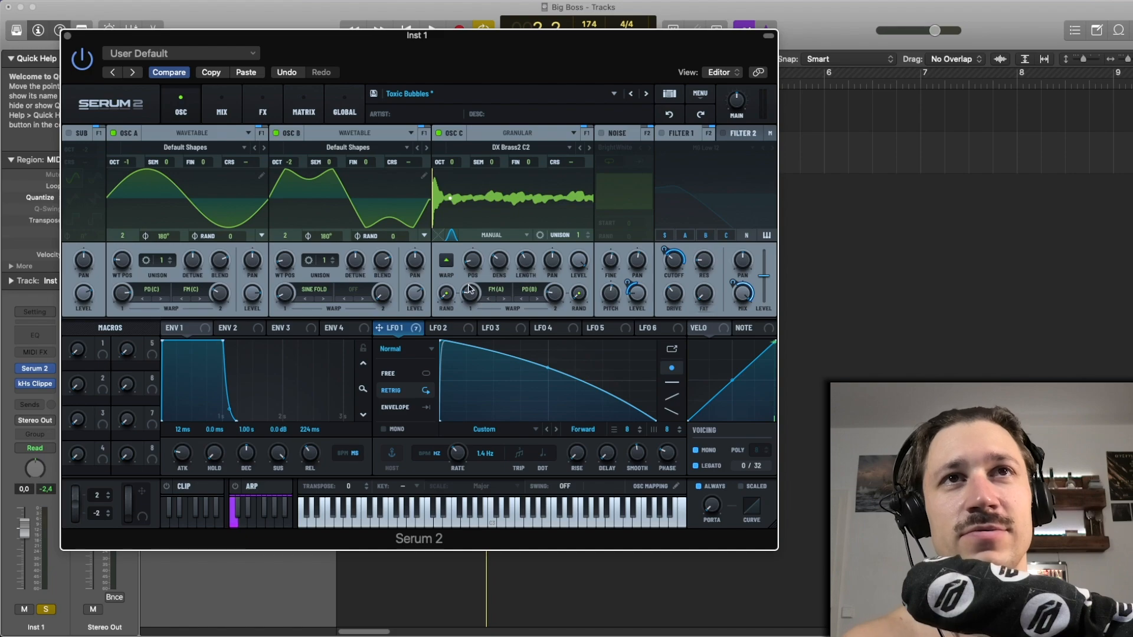
drag(470, 293, 468, 340)
key(space)
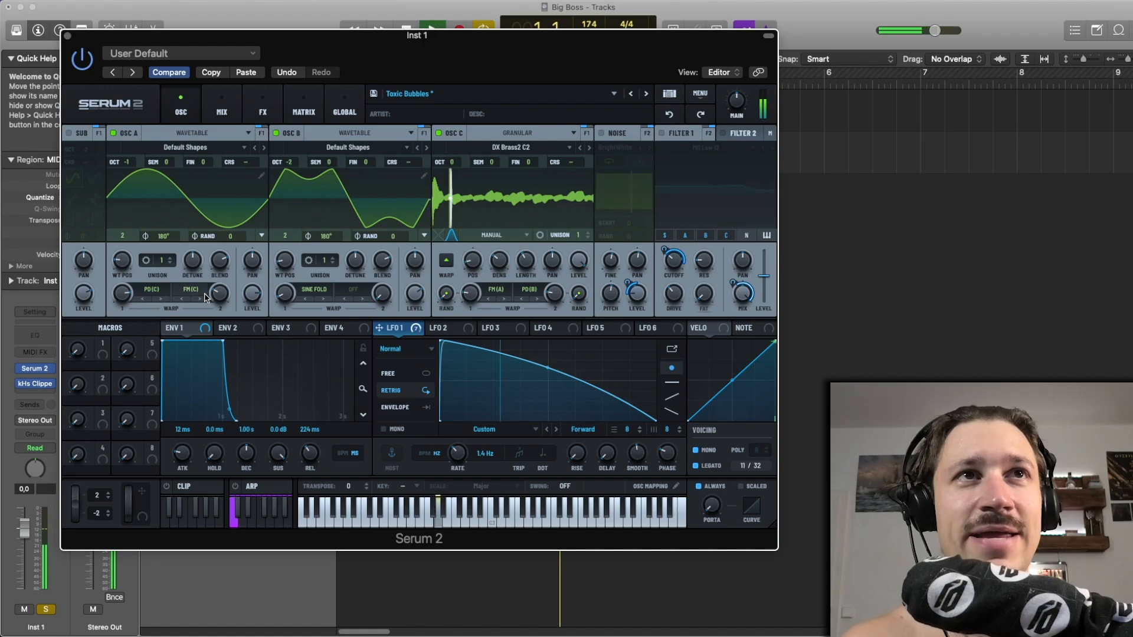
key(space)
- Try PD (Noise) as oscillator C's second warp, return to PD (B), and audition it at 61% before undoing the amount
click(537, 299)
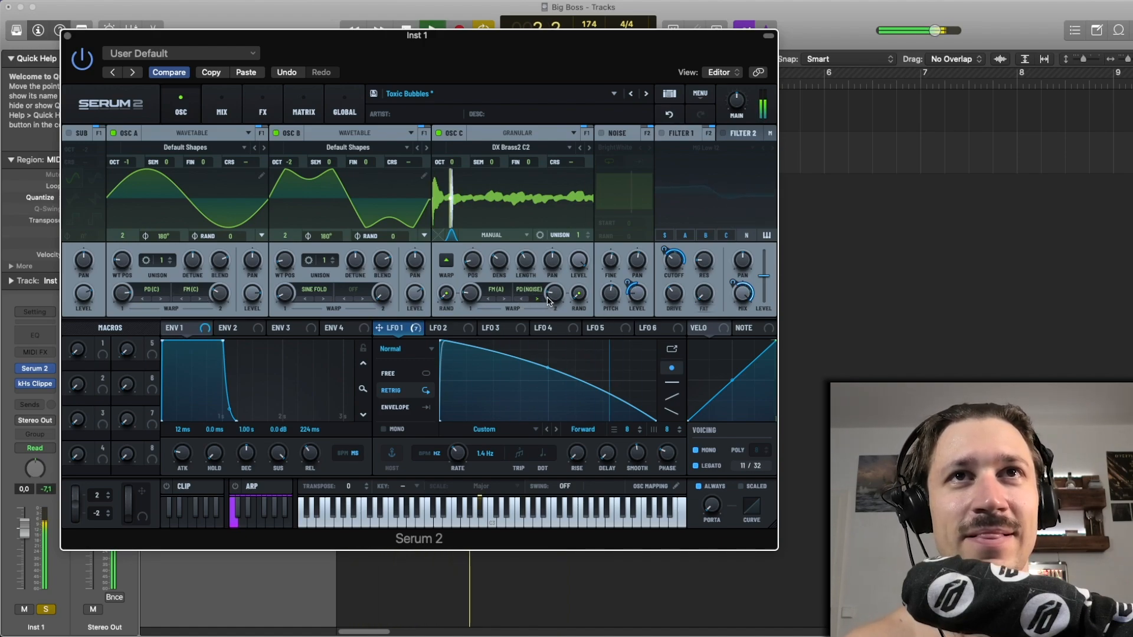
click(523, 299)
drag(555, 294, 562, 244)
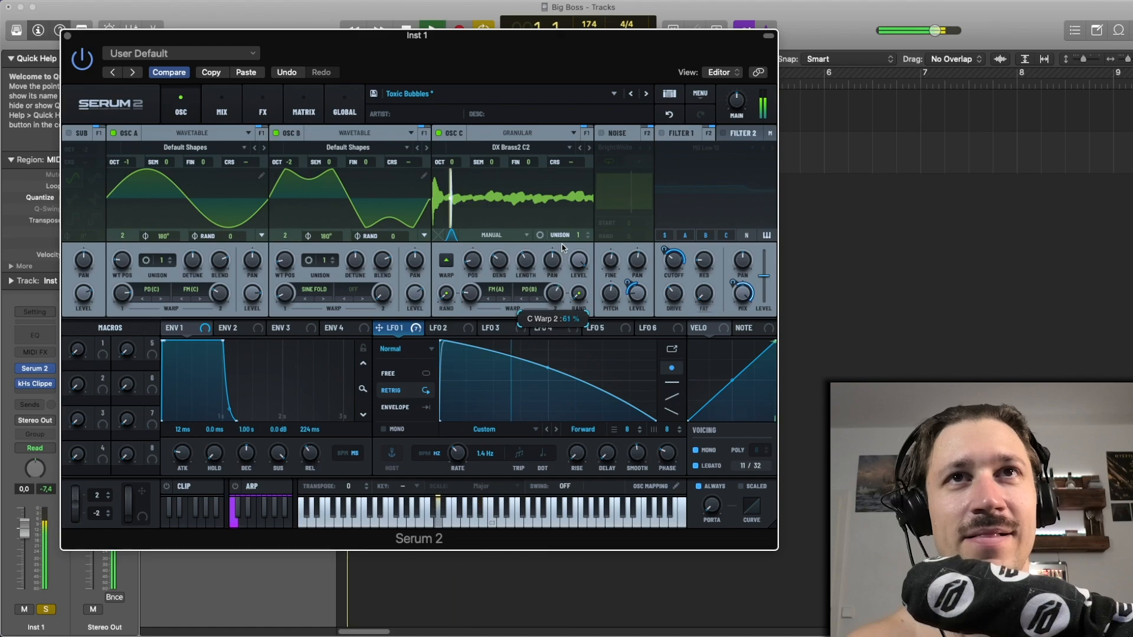
click(669, 114)
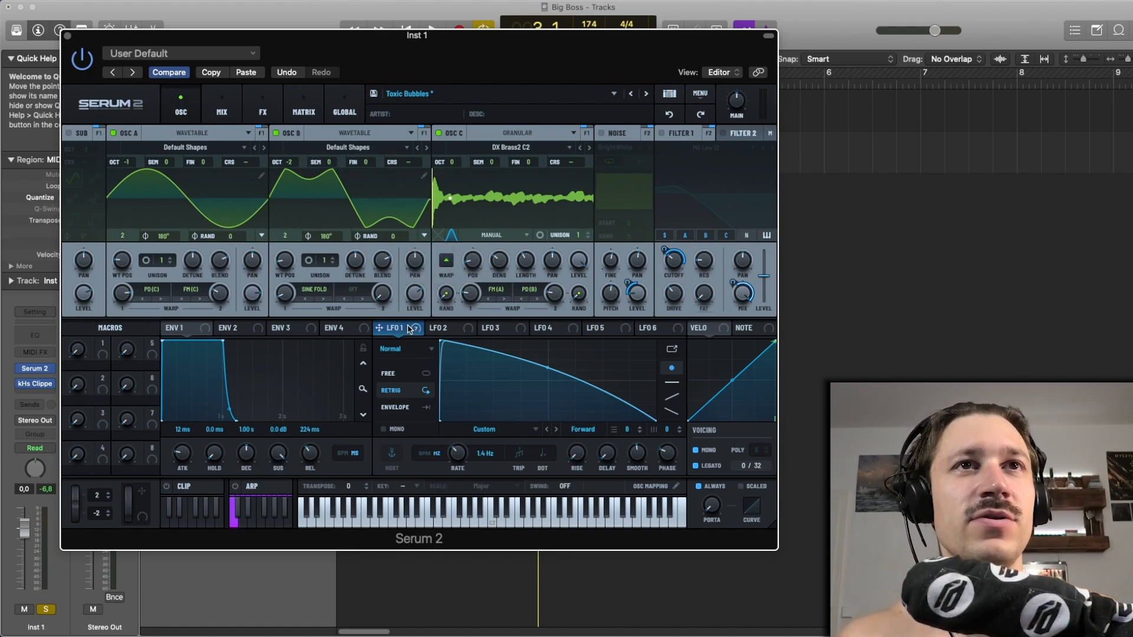
- Audition LFO 1 at faster rates up to about 20 Hz during playback
key(space)
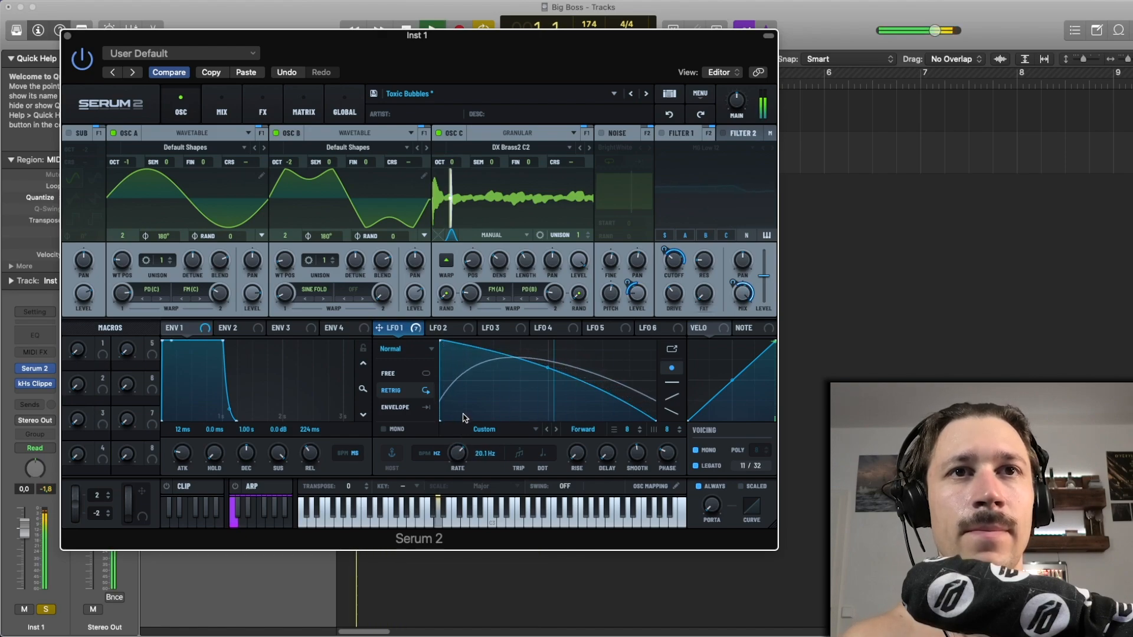
key(space)
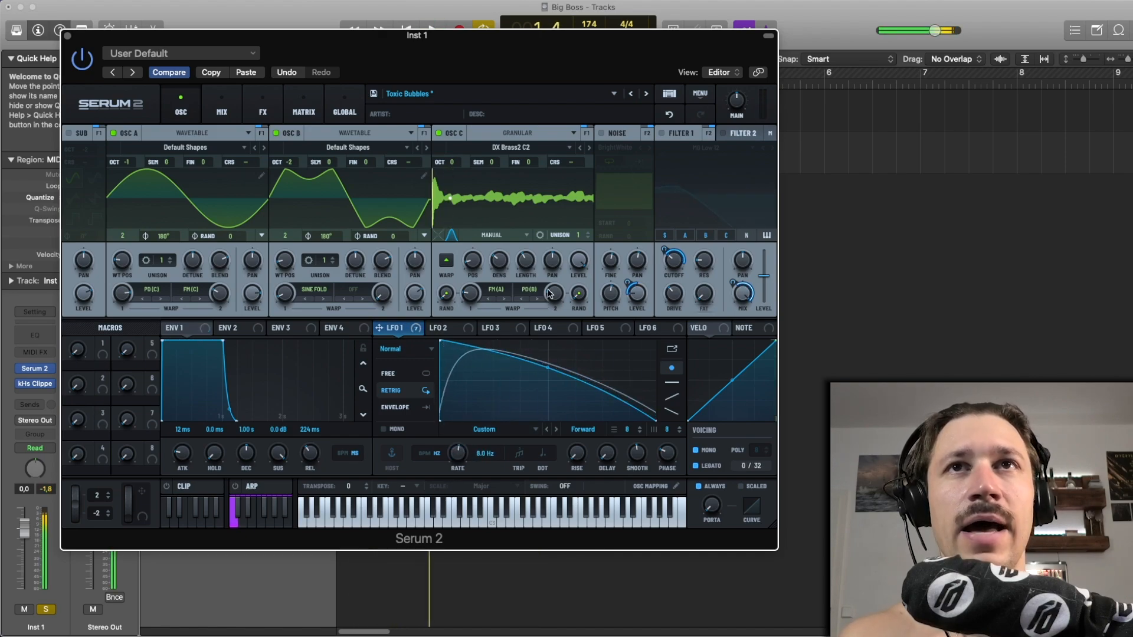
- Enable the noise oscillator and audition it at a faster LFO 1 rate, then at the restored original rate
click(600, 134)
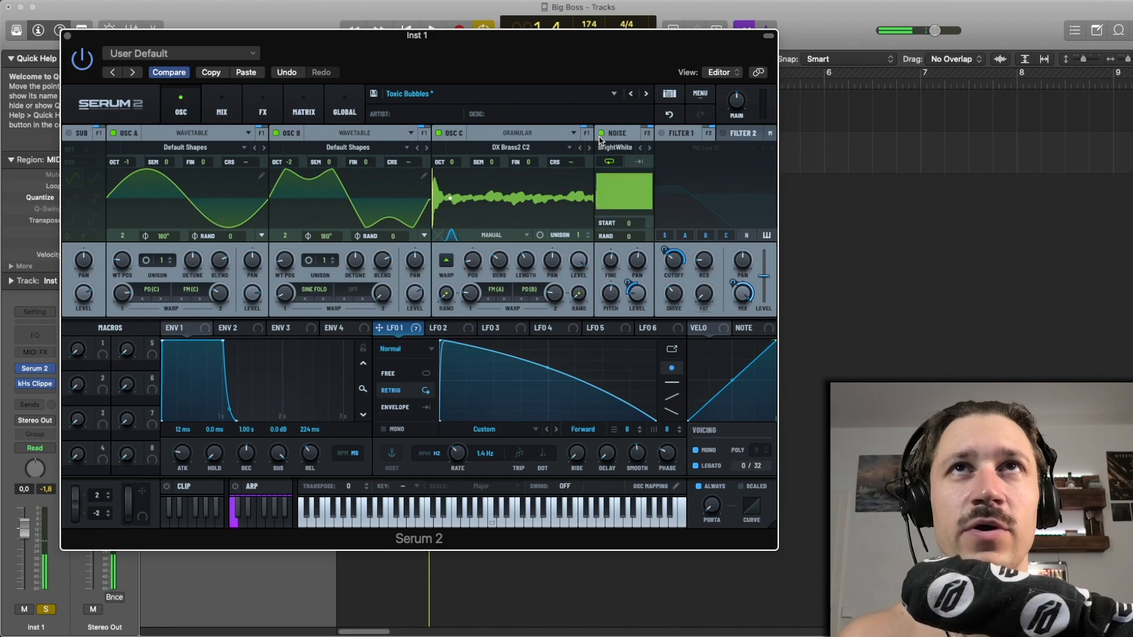
key(space)
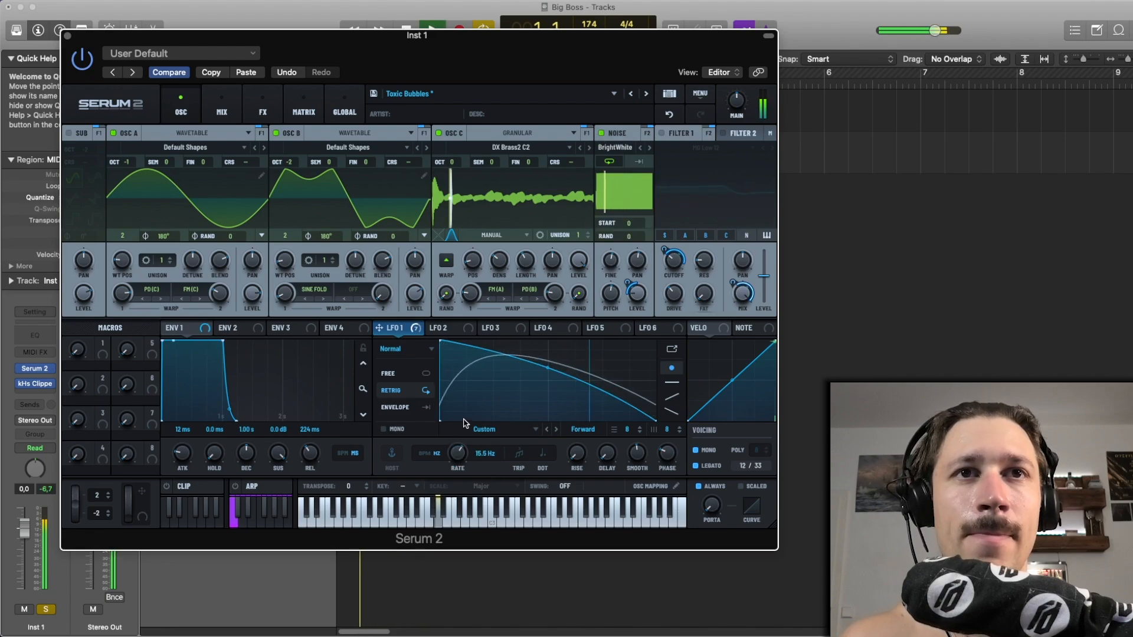
drag(466, 425, 462, 440)
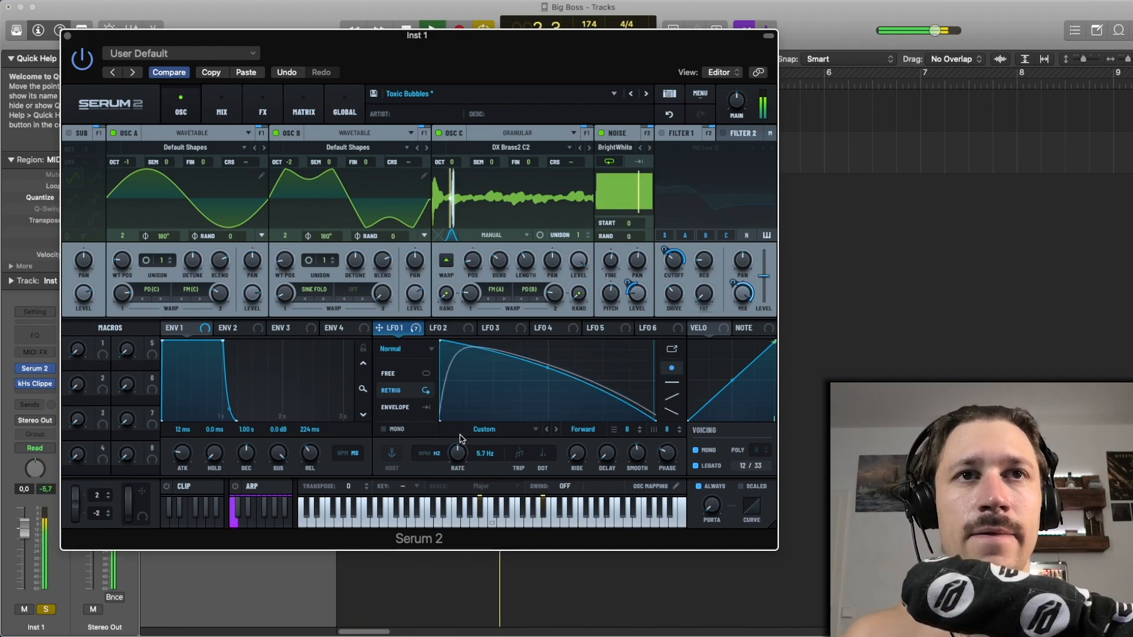
key(space)
click(669, 114)
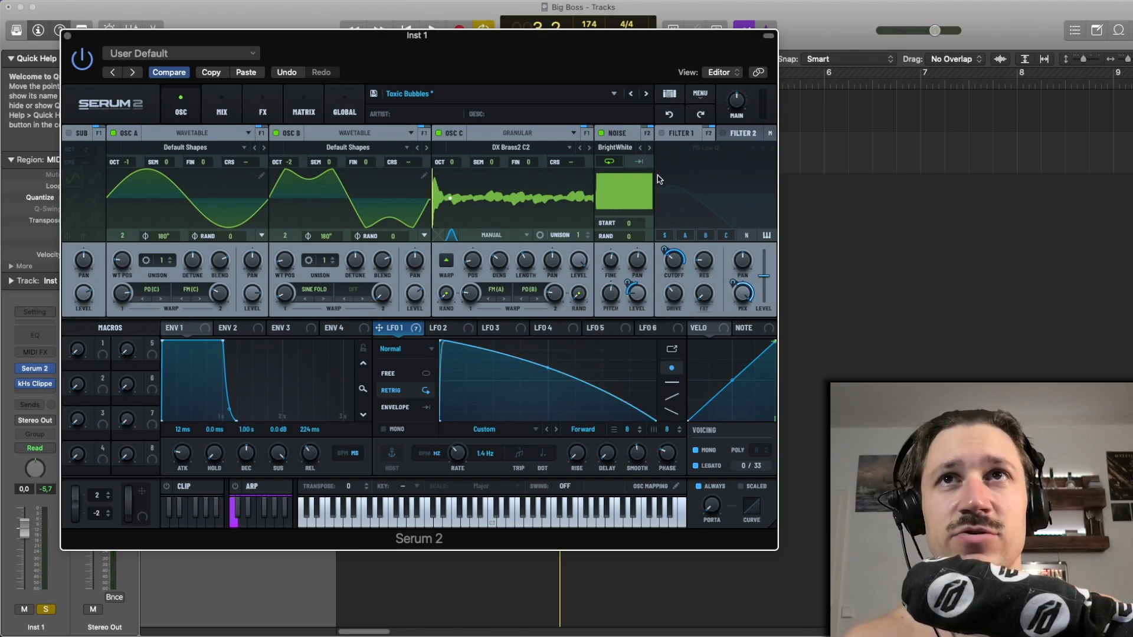
key(space)
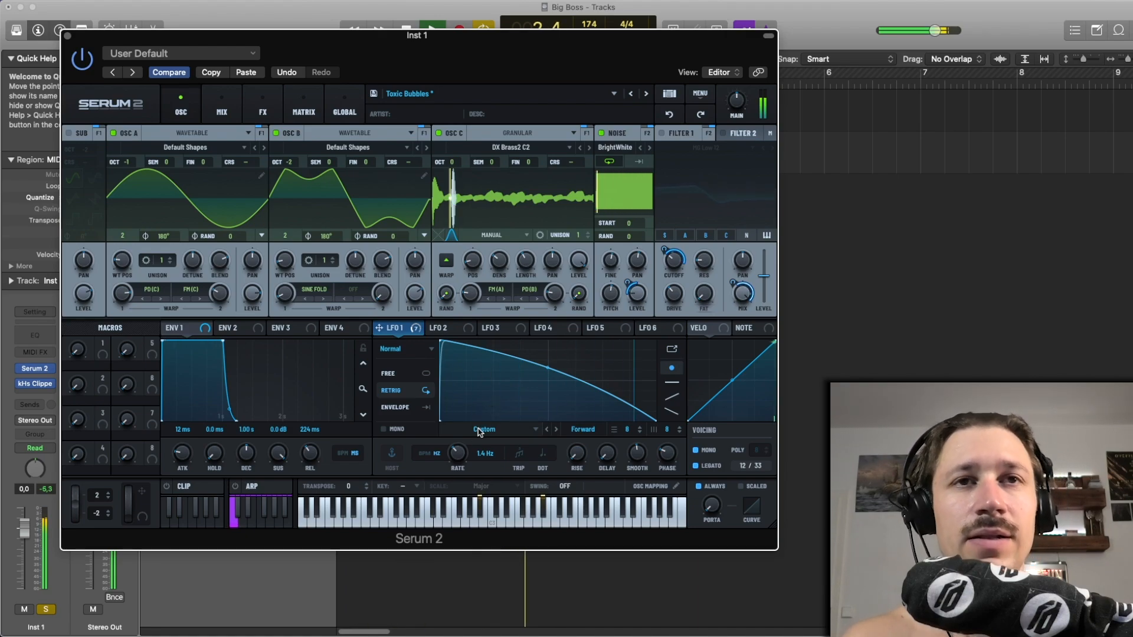
key(space)
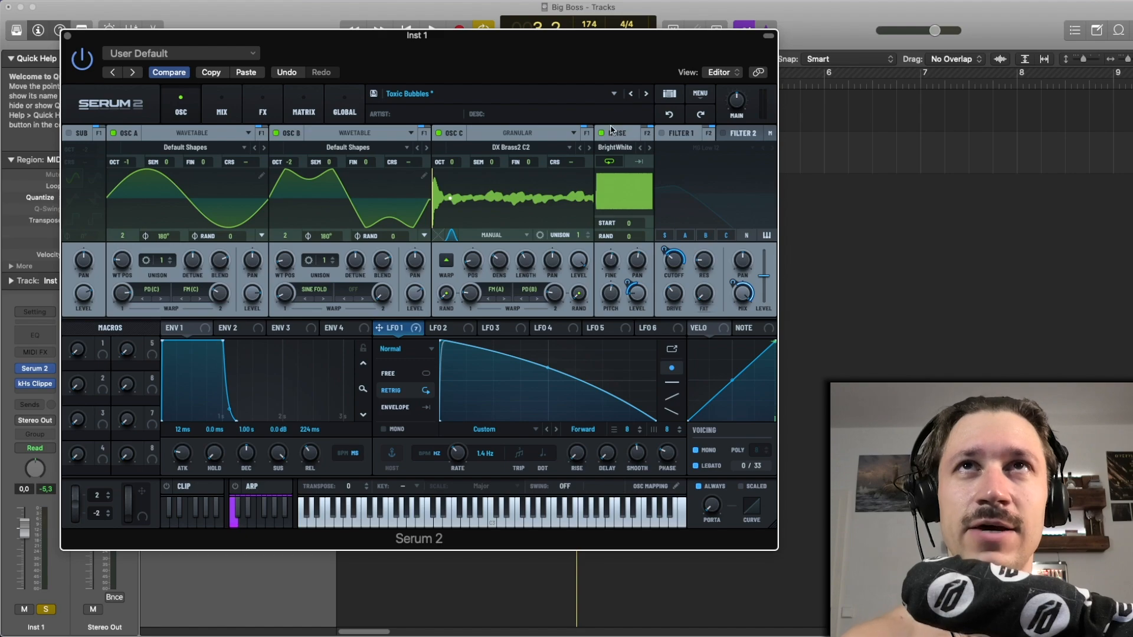
- Enable Filter 1 with the MG Low 12 type and play the patch through it
click(663, 134)
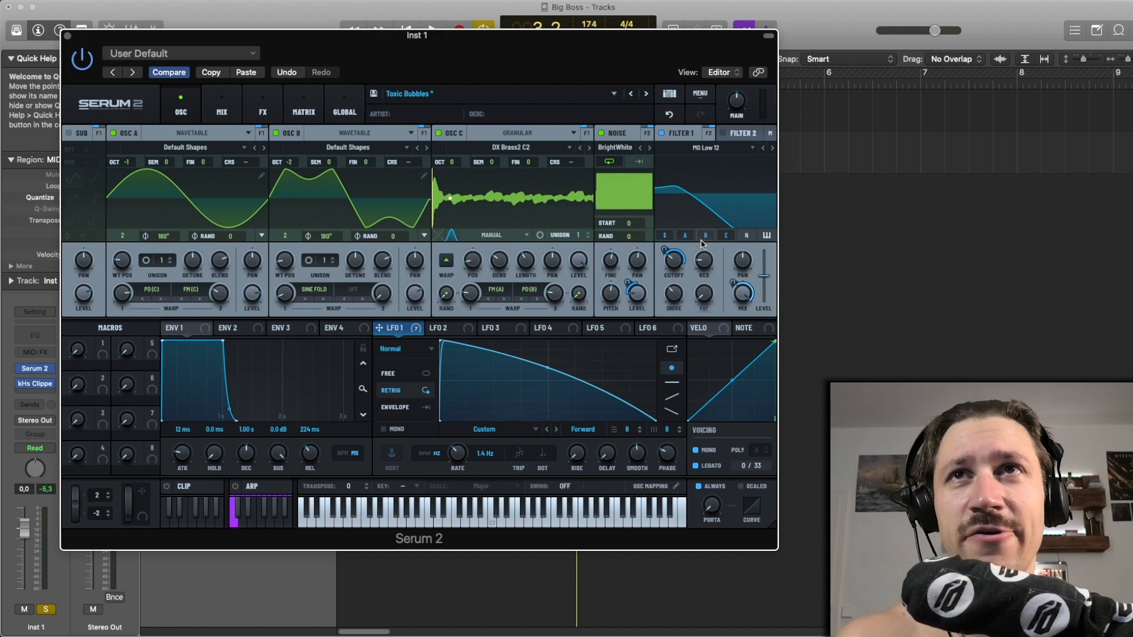
key(space)
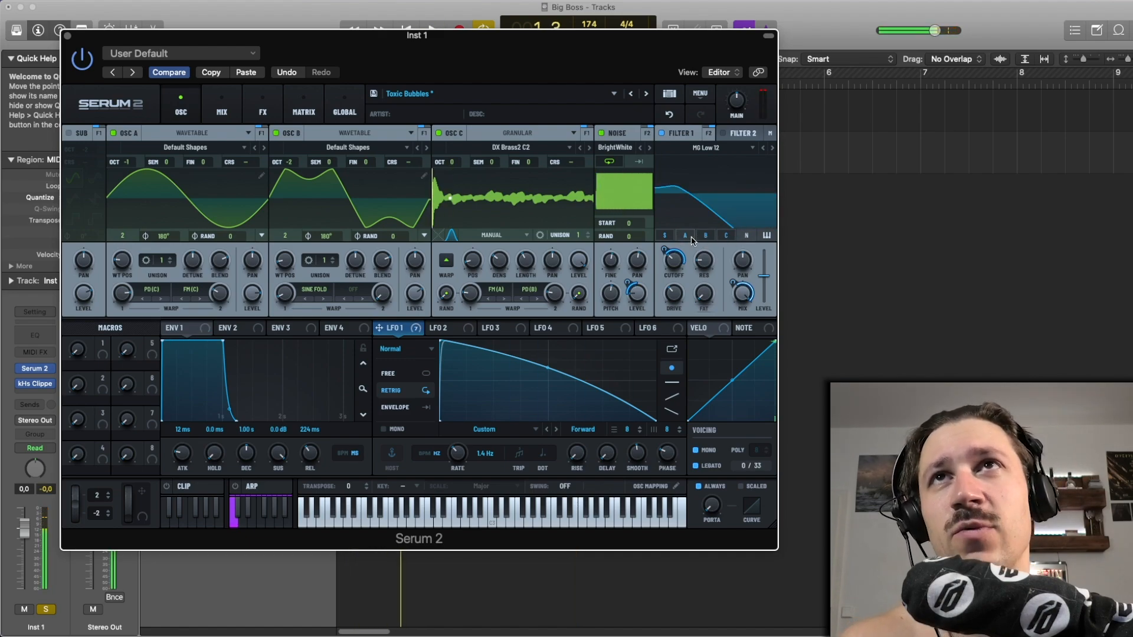
- Check the noise oscillator's filter routing and look over the settings of Filter 2 and Filter 1
click(648, 135)
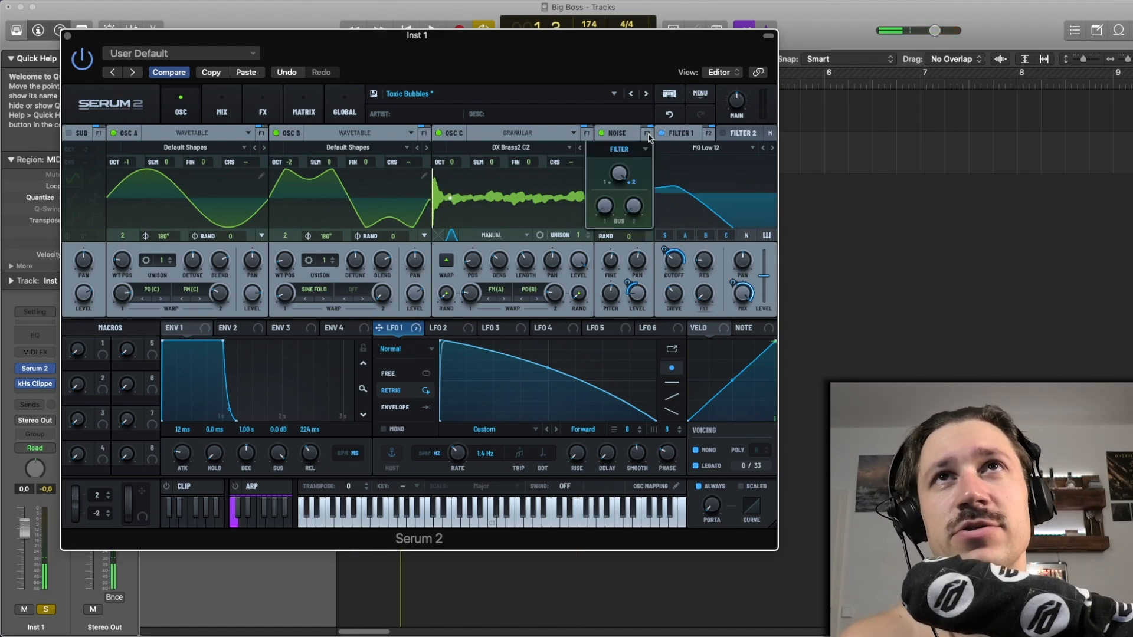
click(723, 134)
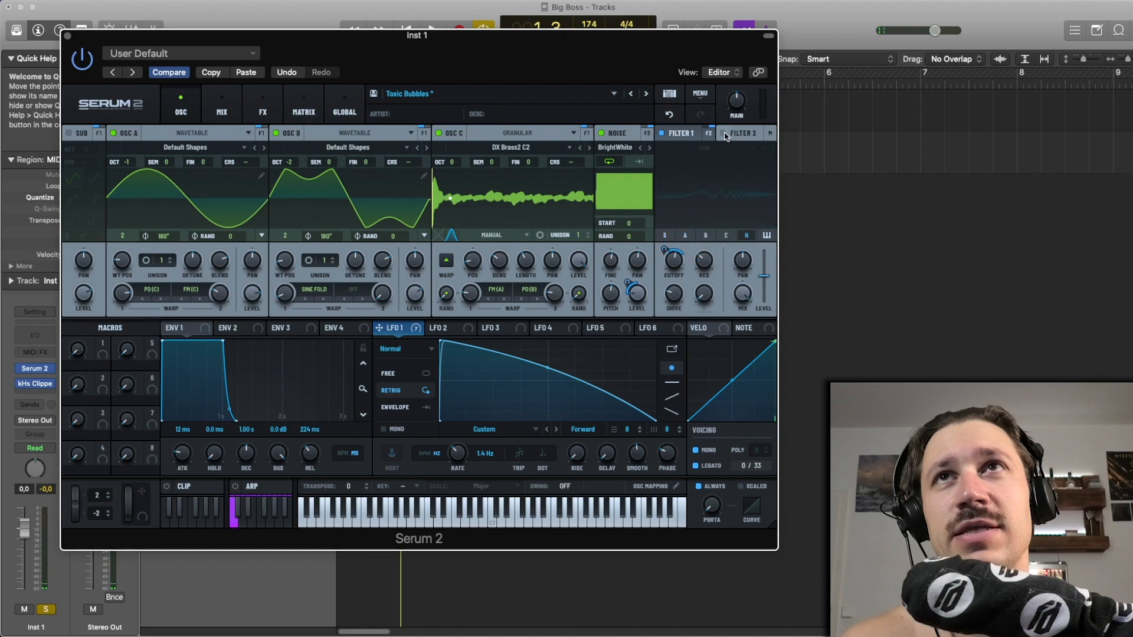
click(683, 133)
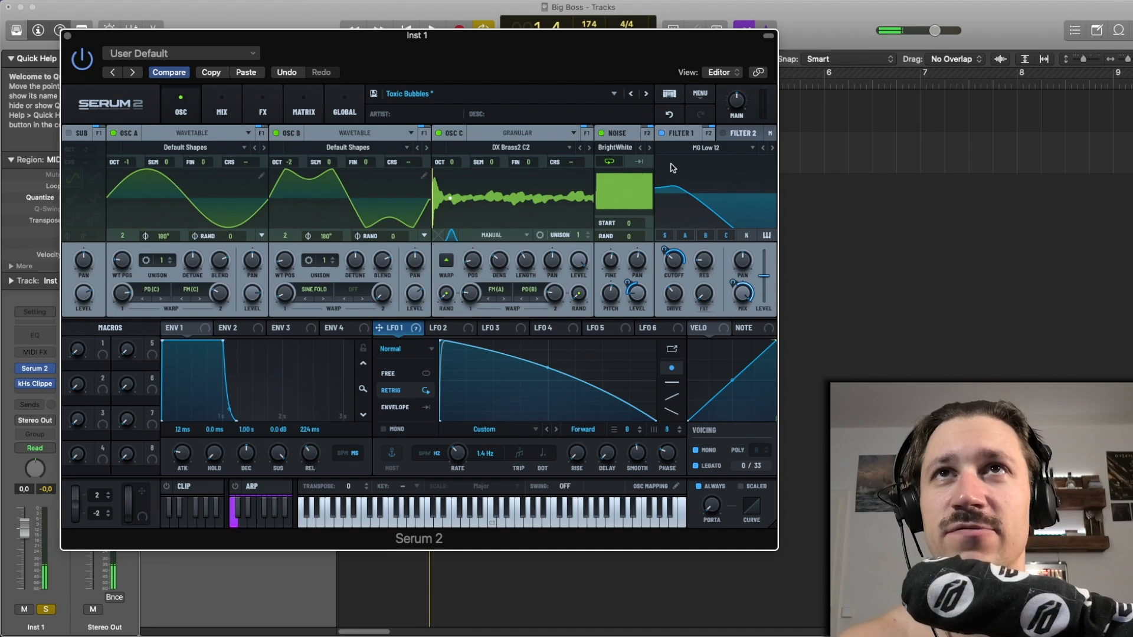
- Try lowering Filter 1's cutoff to 8 Hz during playback, then undo it
key(space)
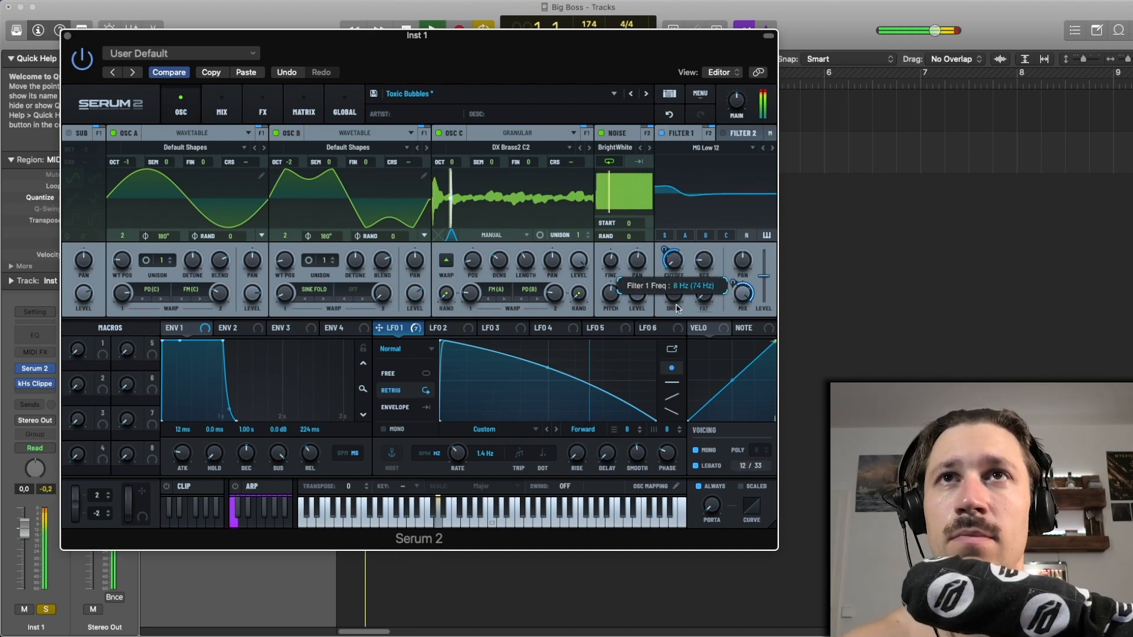
click(669, 115)
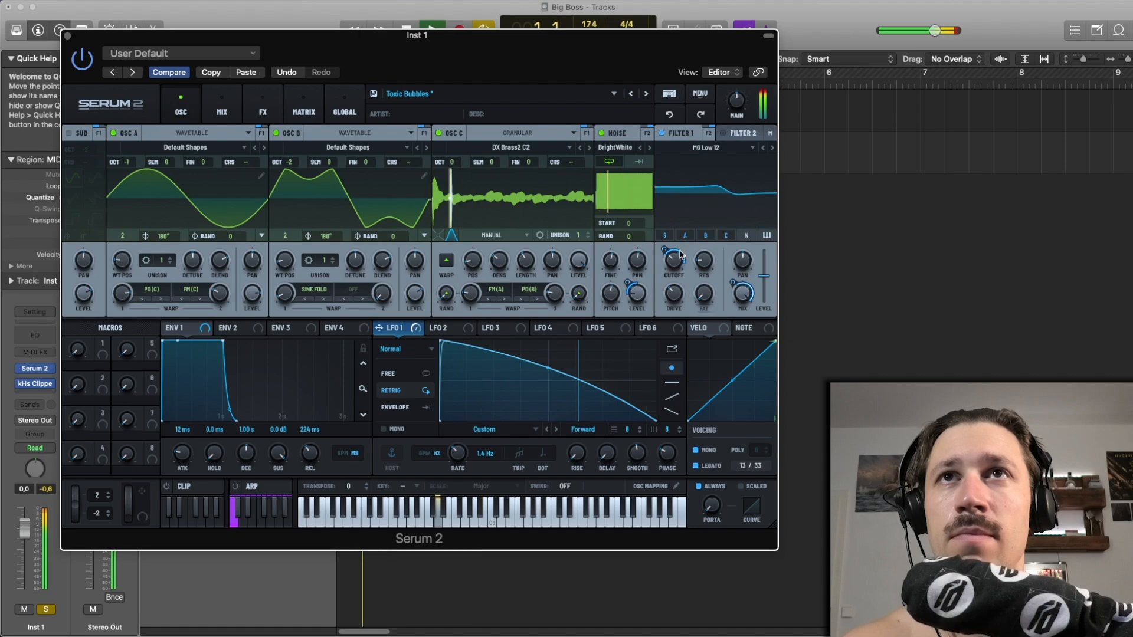
mouse_move(665, 252)
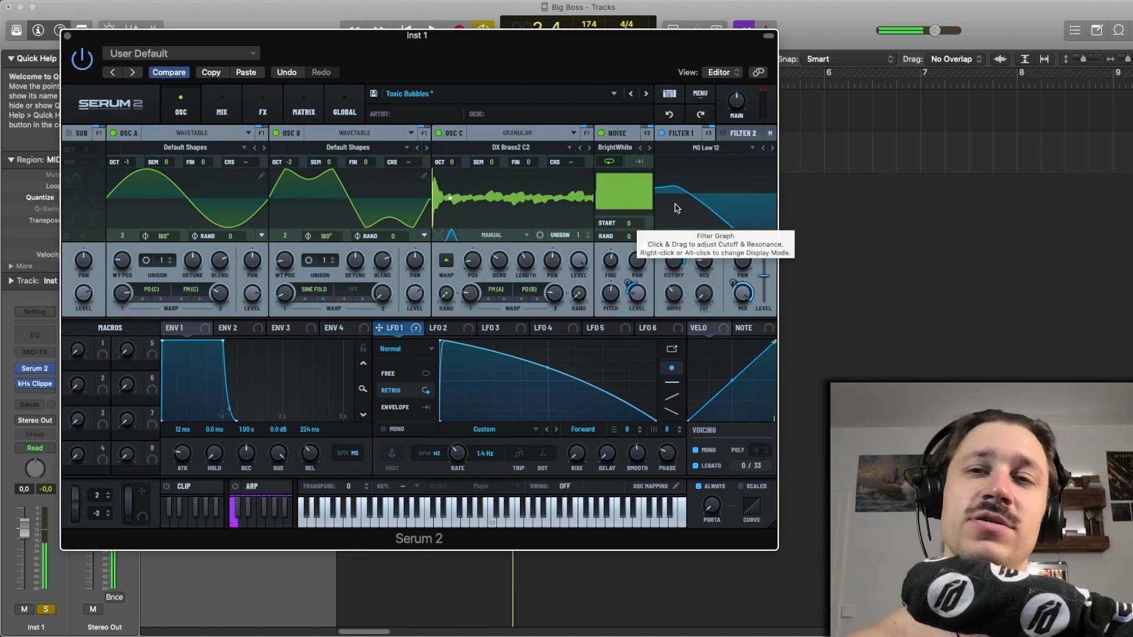
- Compare the patch with Filter 1 bypassed and enabled during playback
click(661, 133)
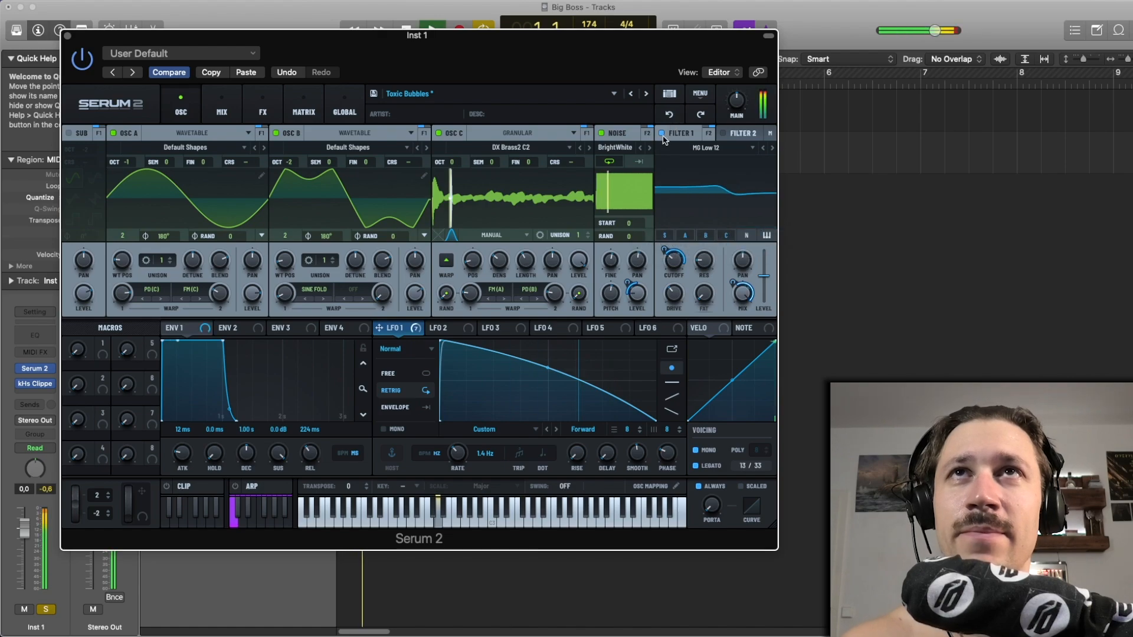
click(662, 135)
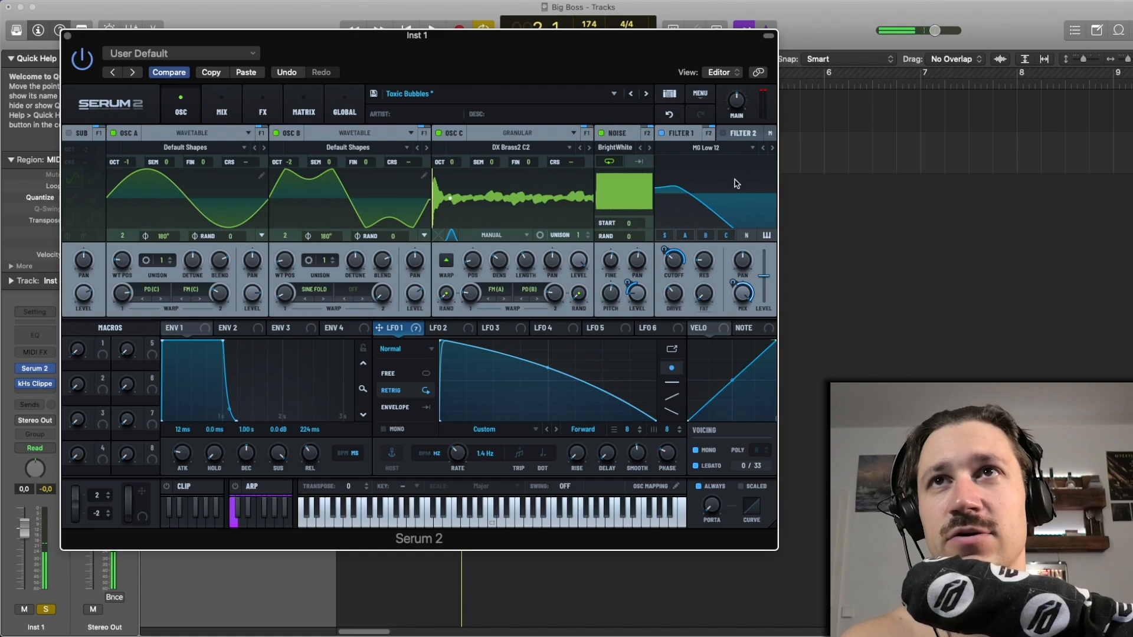
- Enable Filter 2 with the Cmb - type, listen to the patch through it, and compare its settings with Filter 1's
click(742, 133)
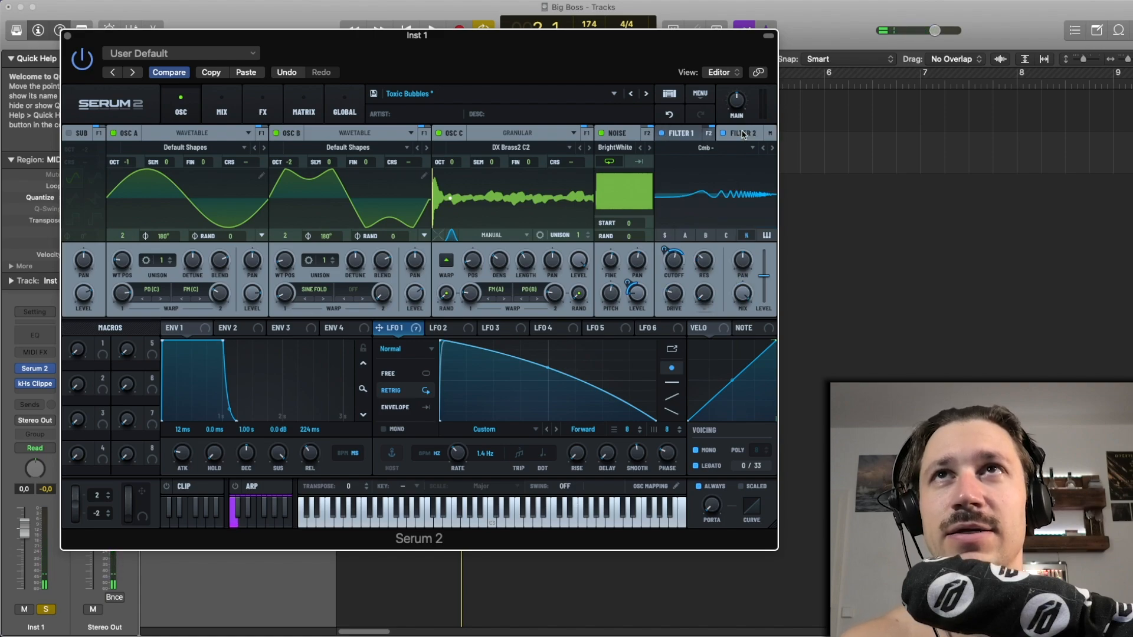
key(space)
mouse_move(673, 261)
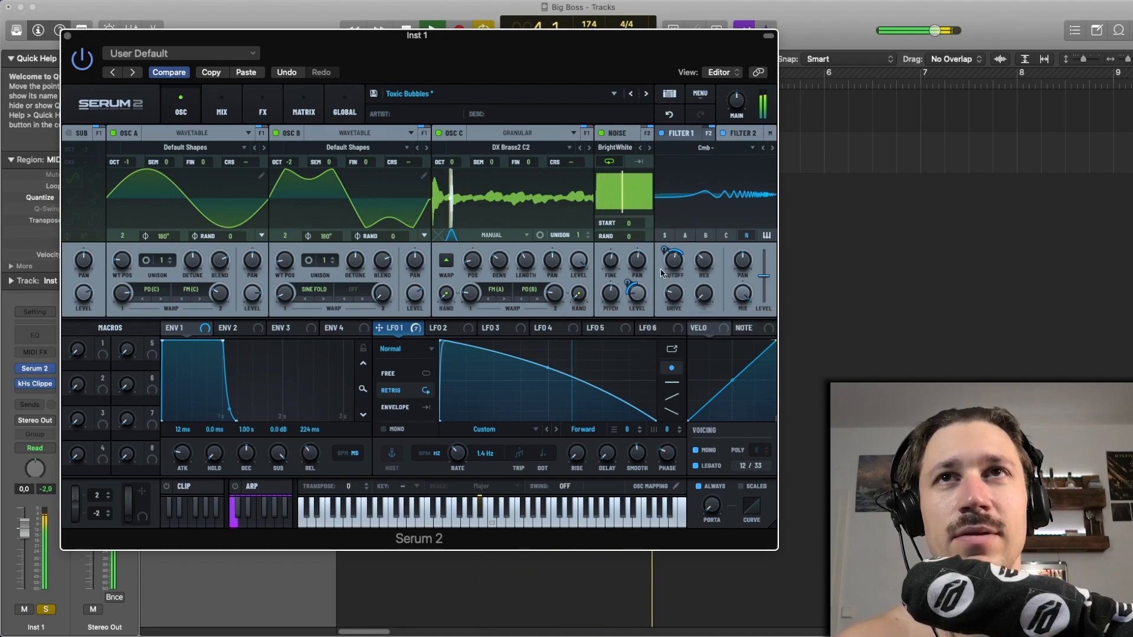
key(space)
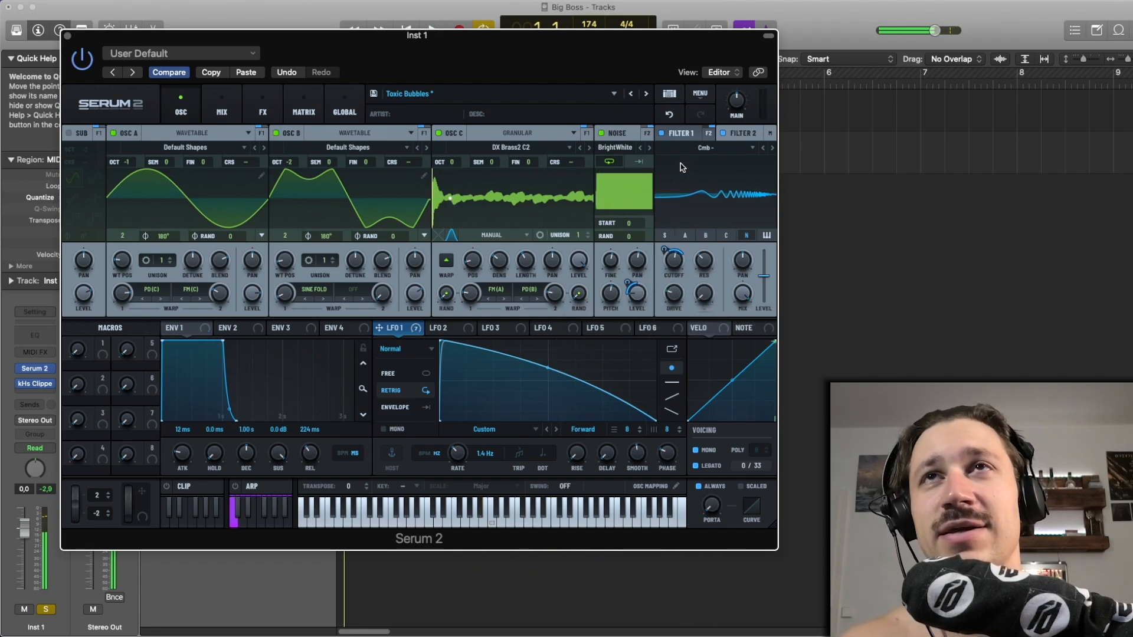
click(683, 134)
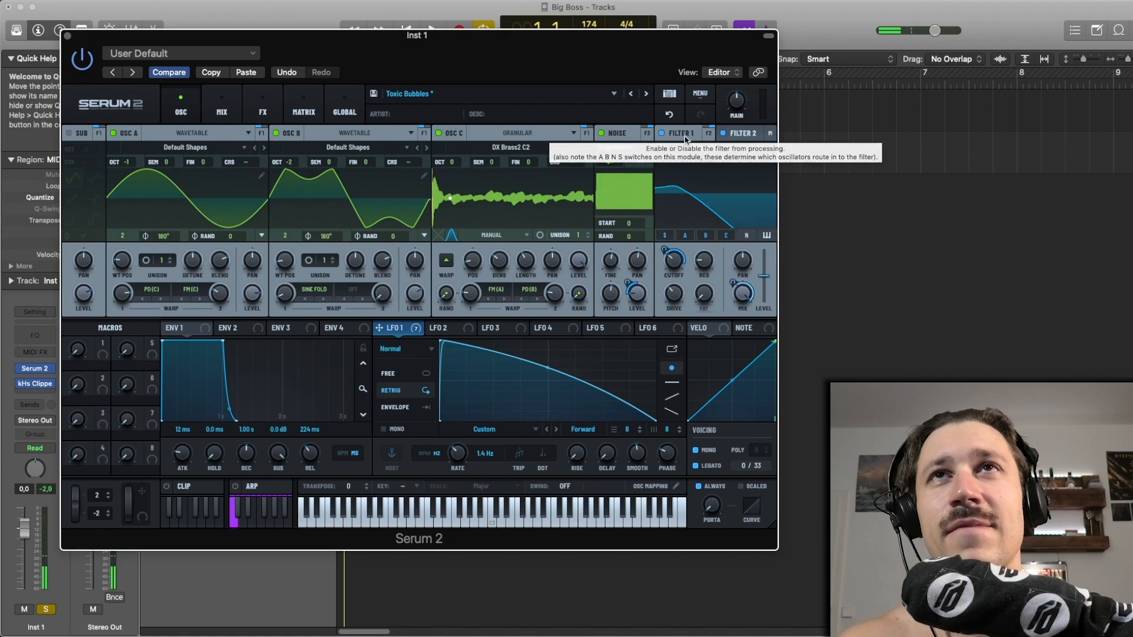
click(741, 134)
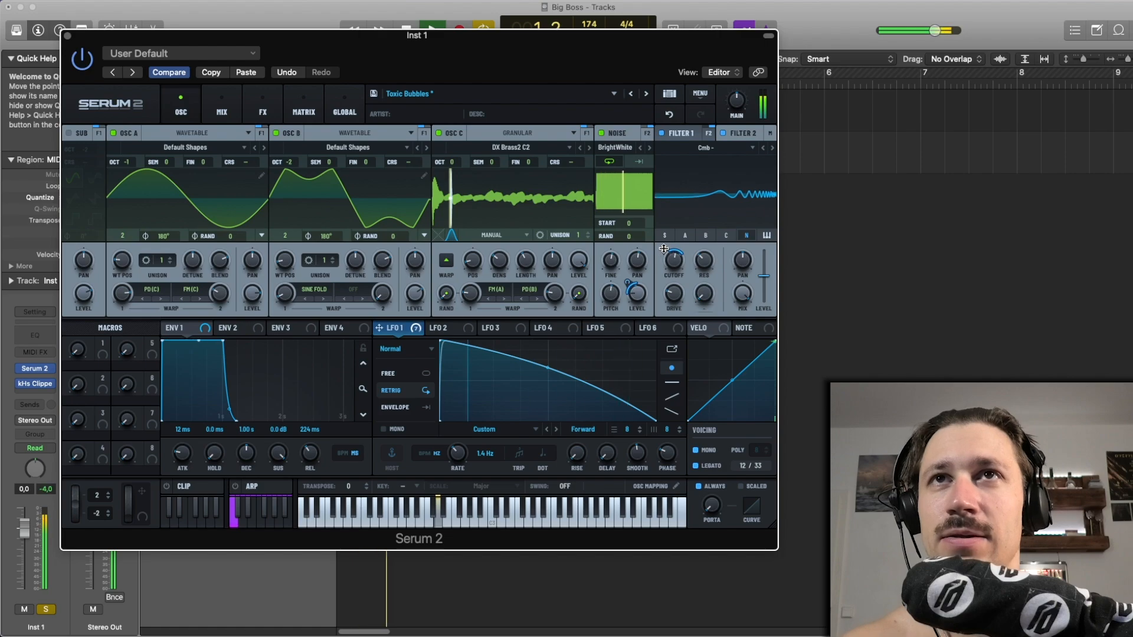
- Examine the Flanges filter types available for Filter 2, keeping the Cmb - type
click(709, 150)
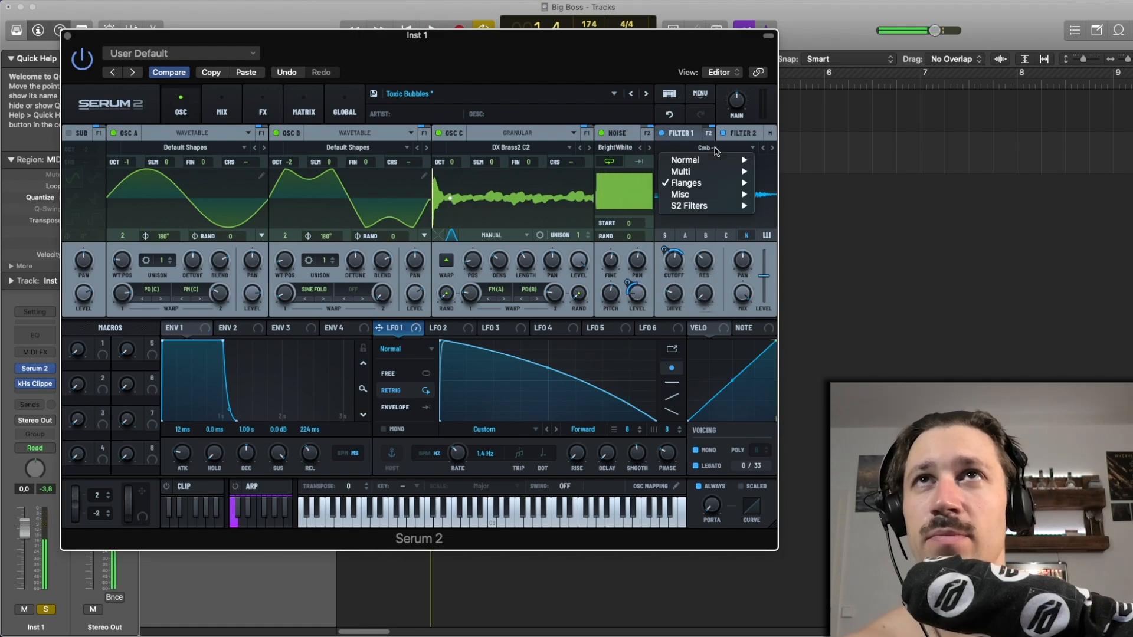
click(710, 153)
click(709, 152)
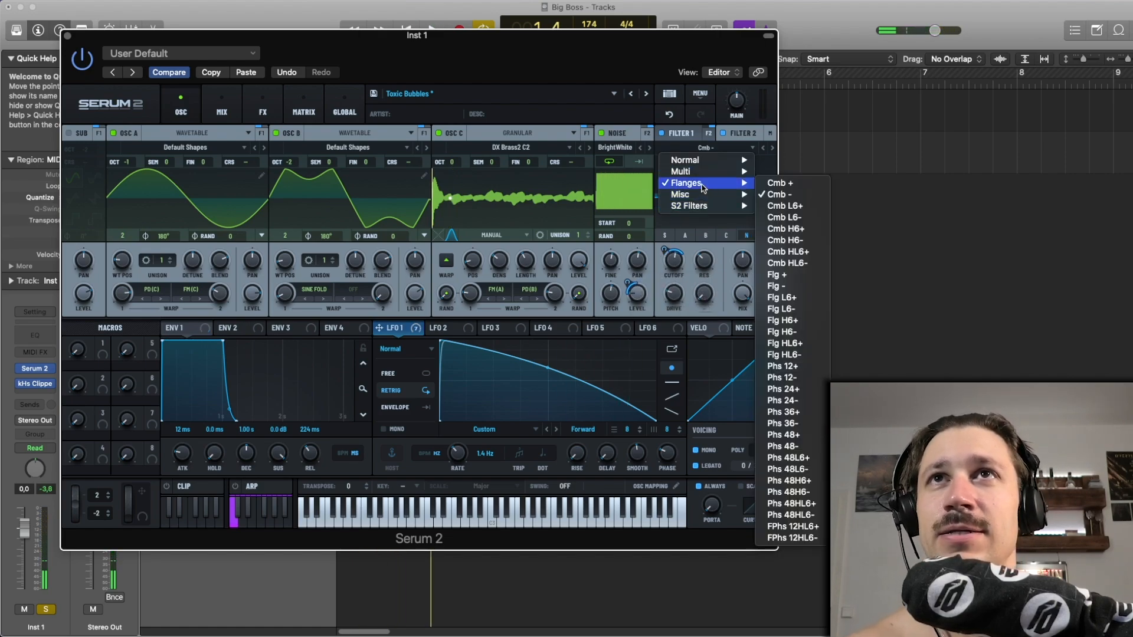
click(706, 145)
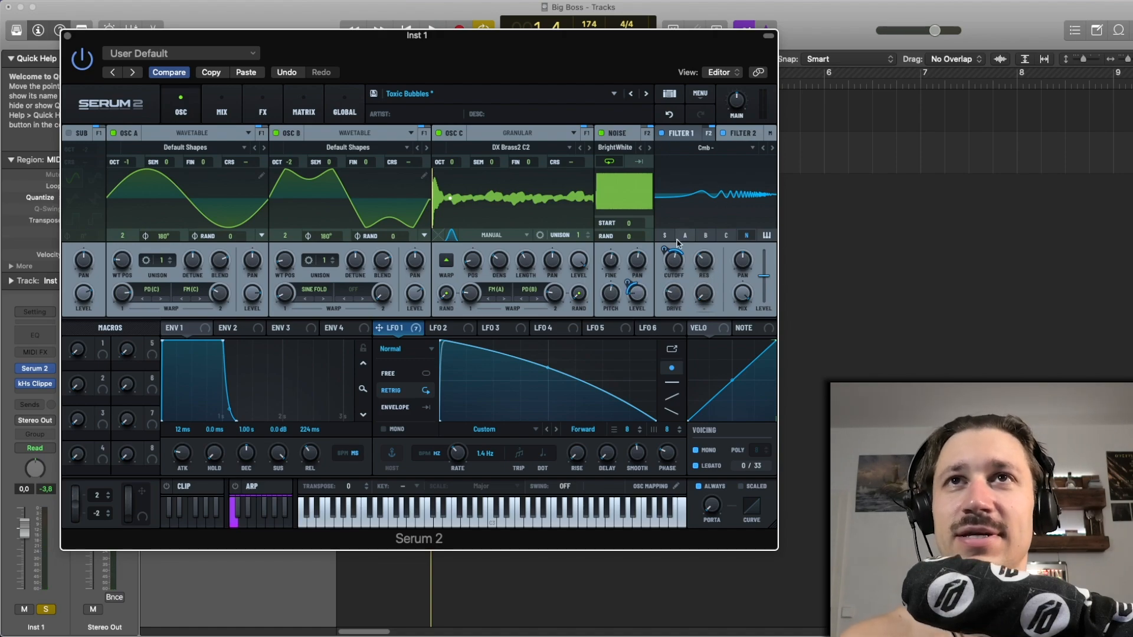
- Listen to the patch through both filters and view its mixer routing
key(space)
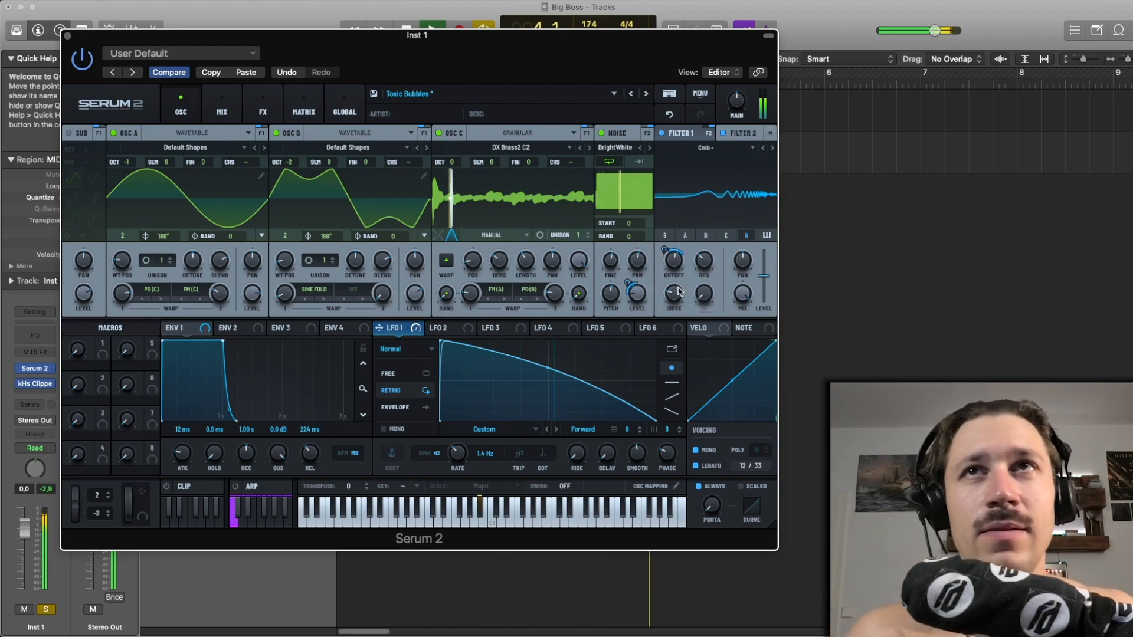
key(space)
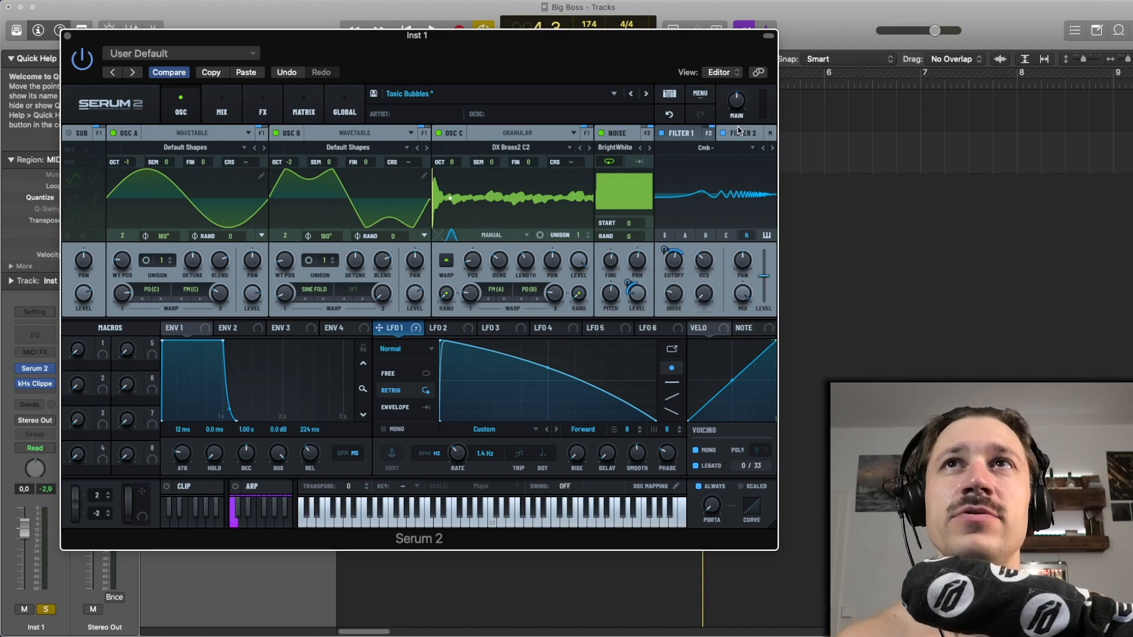
click(222, 109)
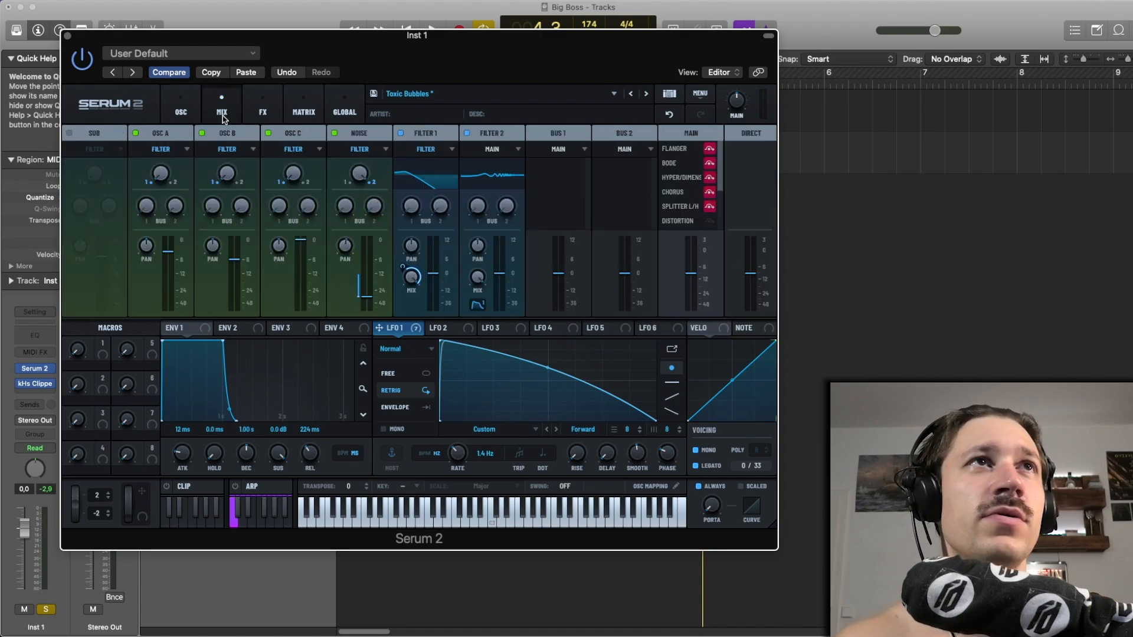
- Review the patch's main effects chain and enable the Flanger
click(267, 107)
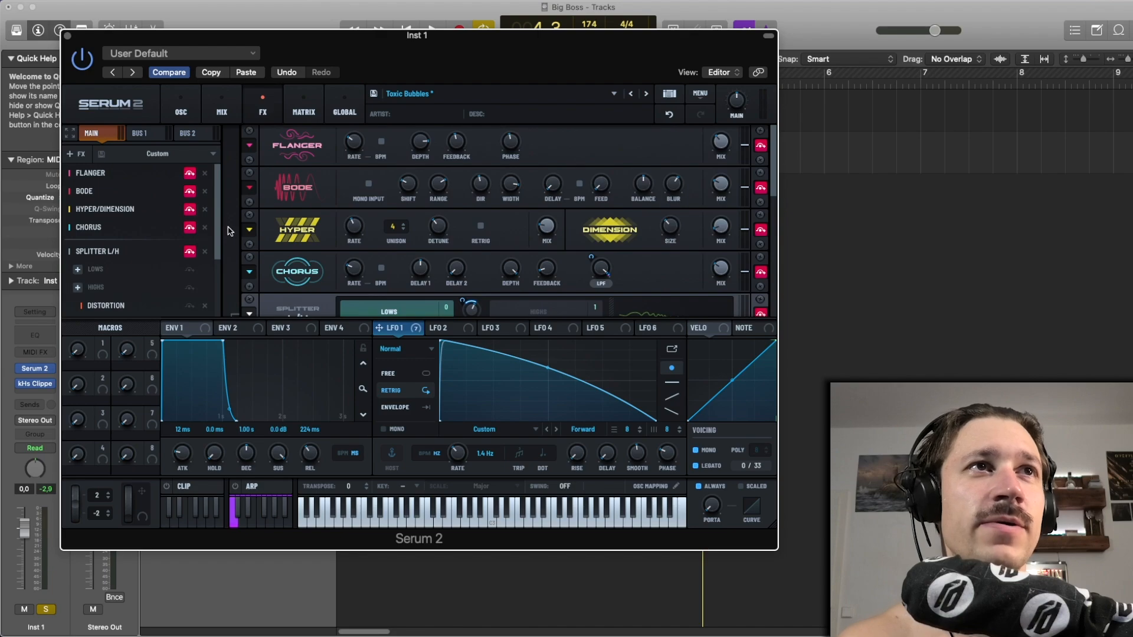
drag(217, 230, 214, 307)
drag(217, 242, 218, 147)
click(190, 174)
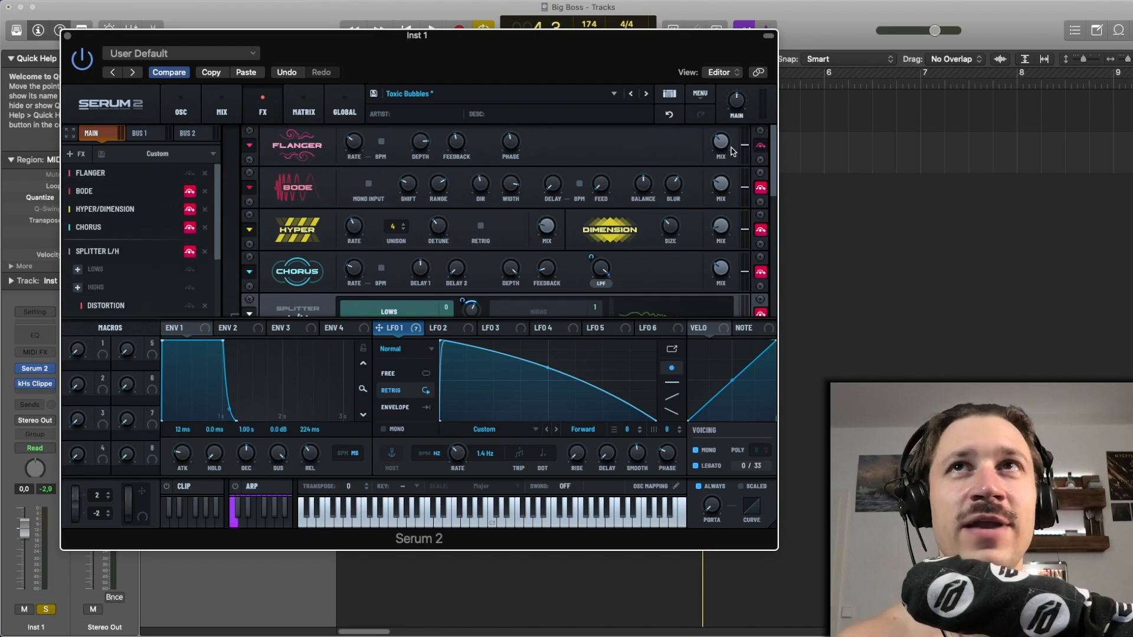
- Try the Flanger's mix at 61% during playback, undo the change, and replay the patch
key(space)
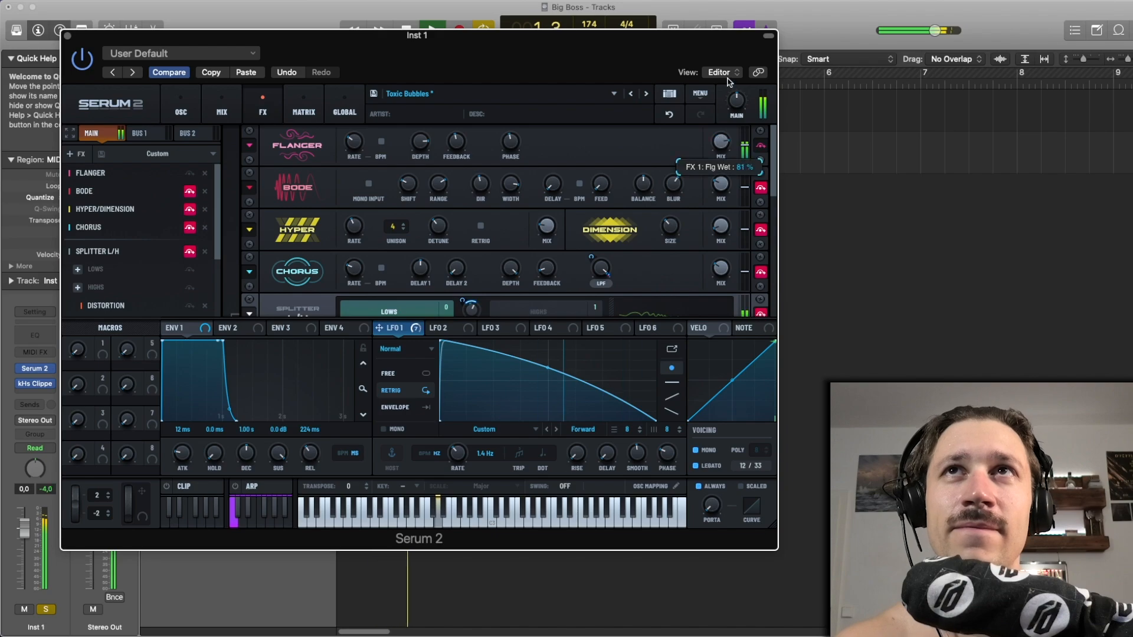
key(space)
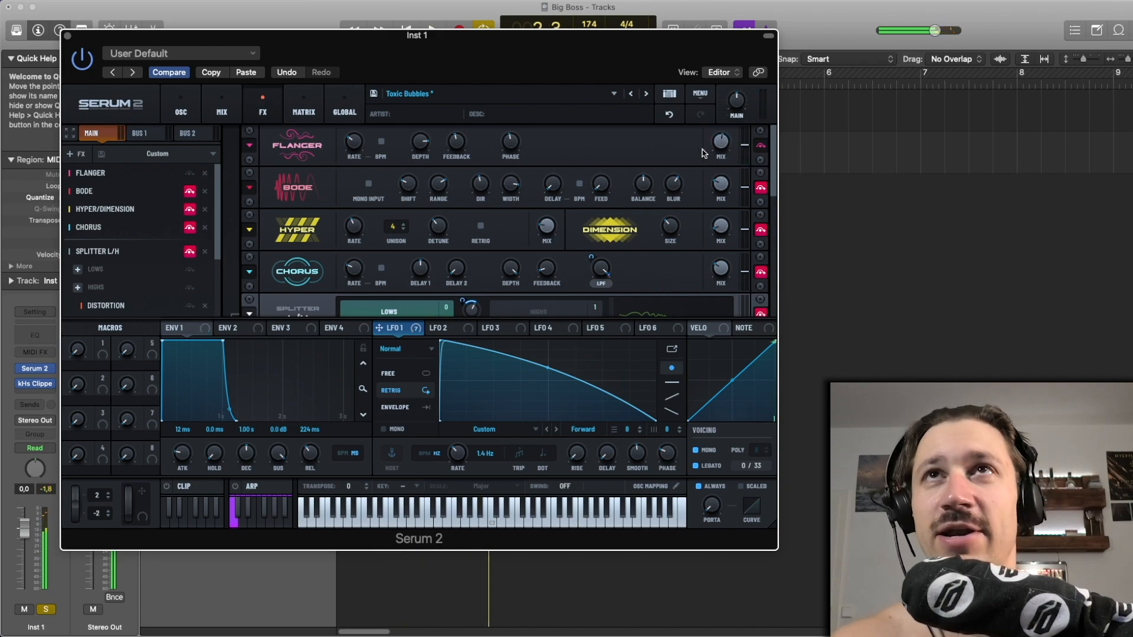
key(super+z)
key(space)
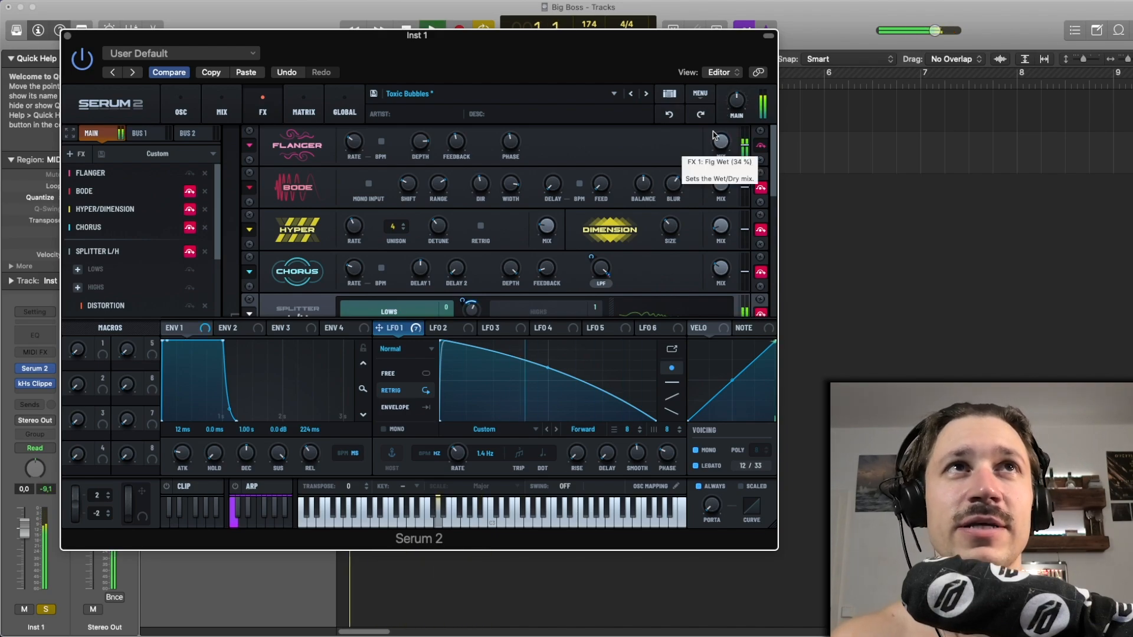
key(space)
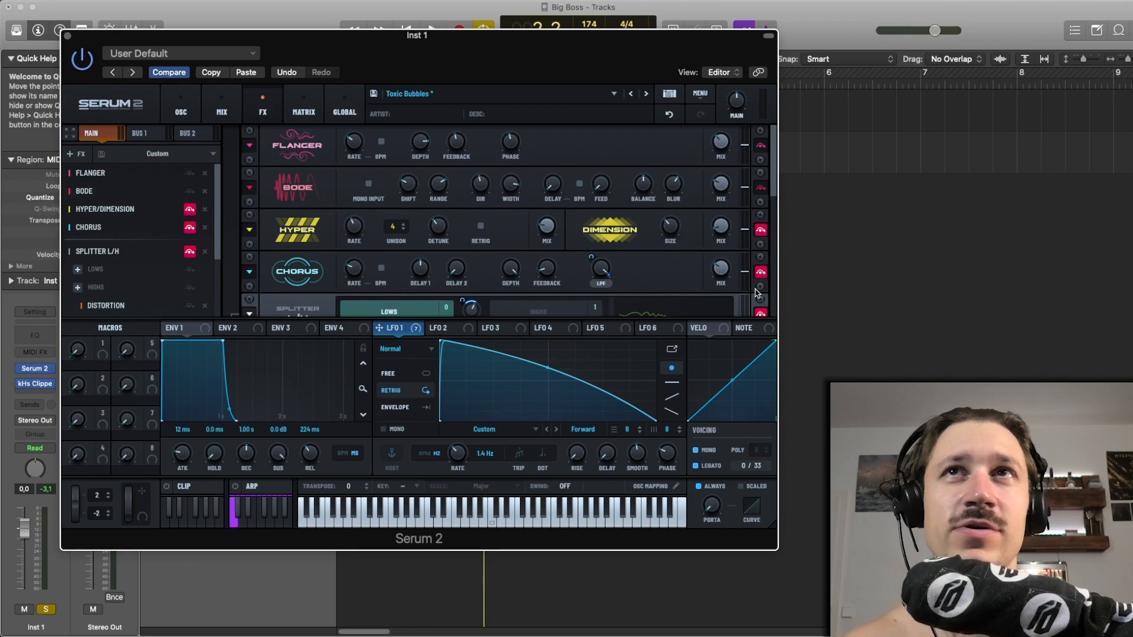
- Enable the Bode effect and listen to the patch through it
key(space)
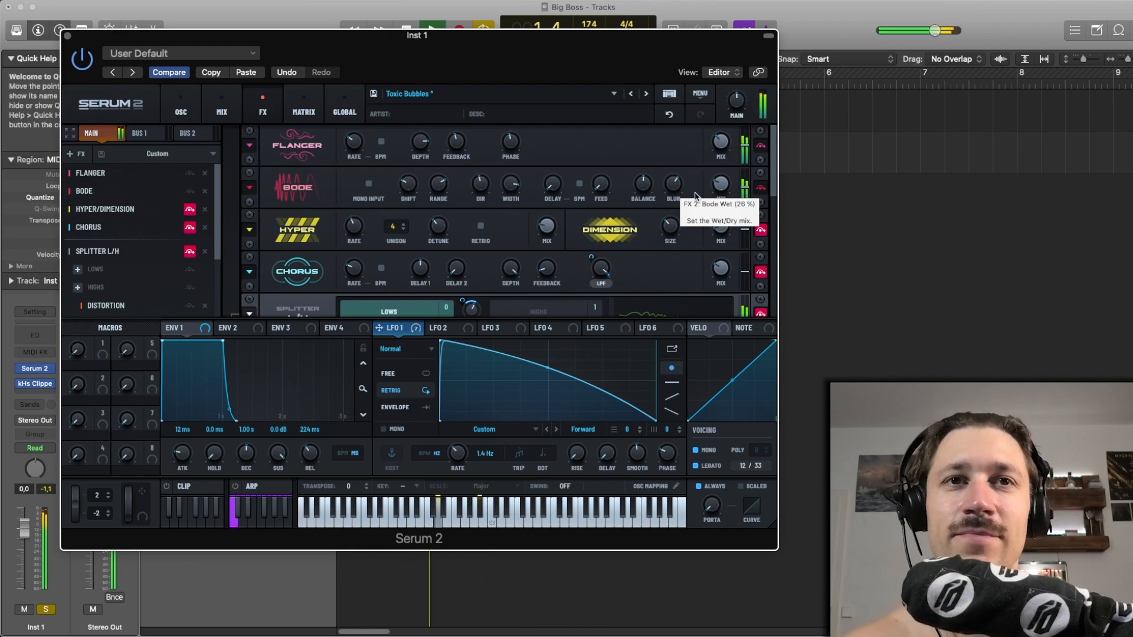
key(space)
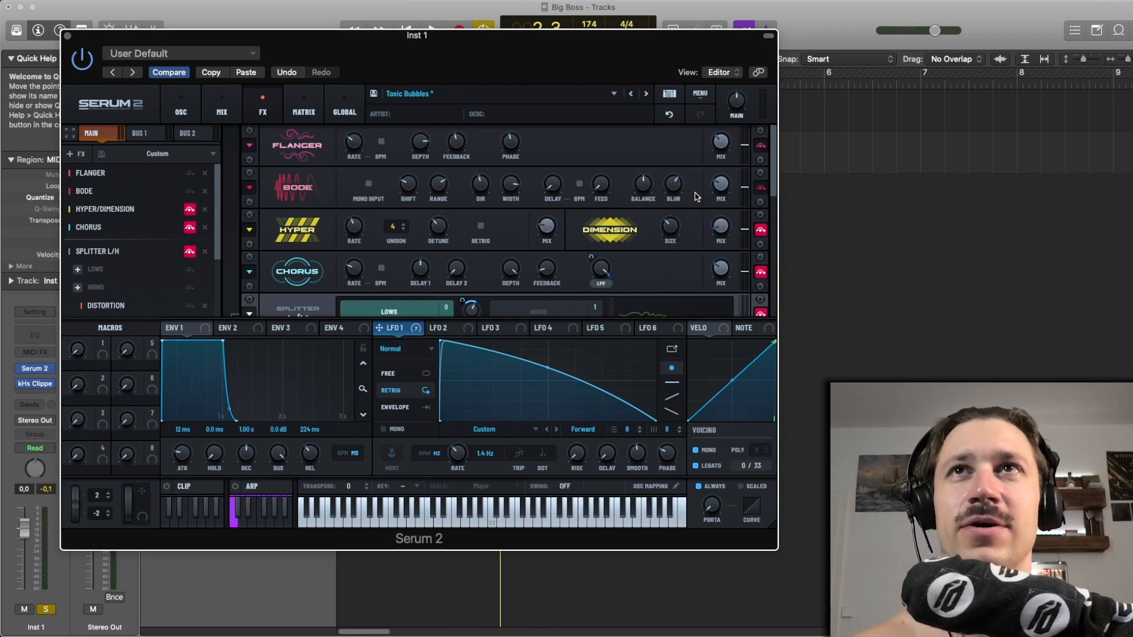
- Try the Bode's mix at 73% during playback, undo the change, and test its Blur control
key(space)
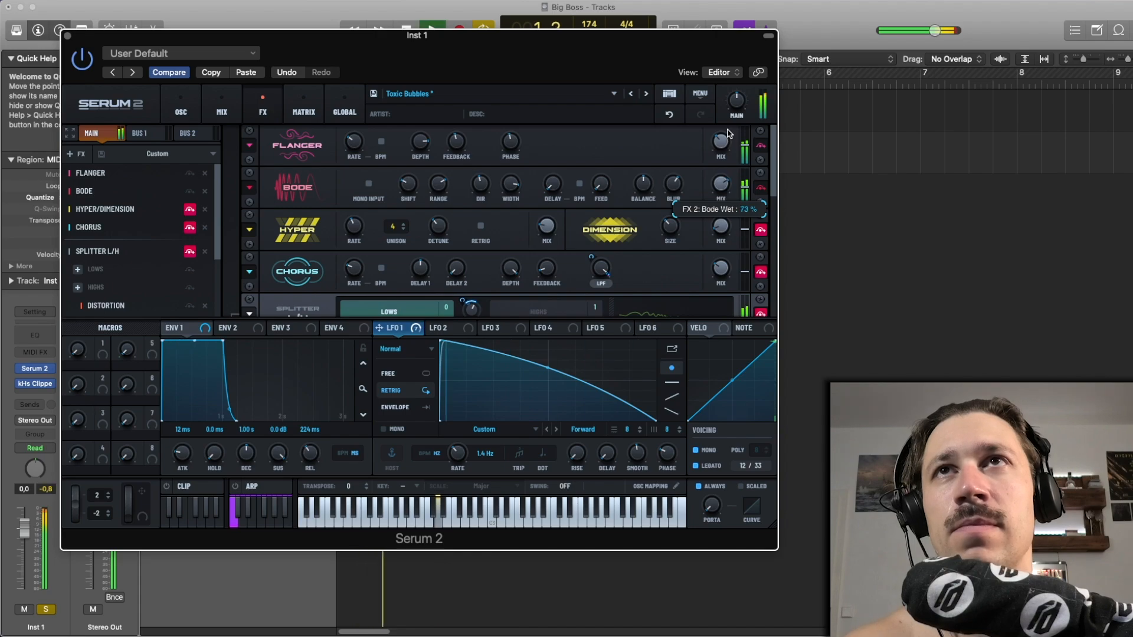
click(679, 113)
key(space)
mouse_move(676, 178)
mouse_down()
mouse_move(678, 157)
mouse_move(682, 191)
mouse_up()
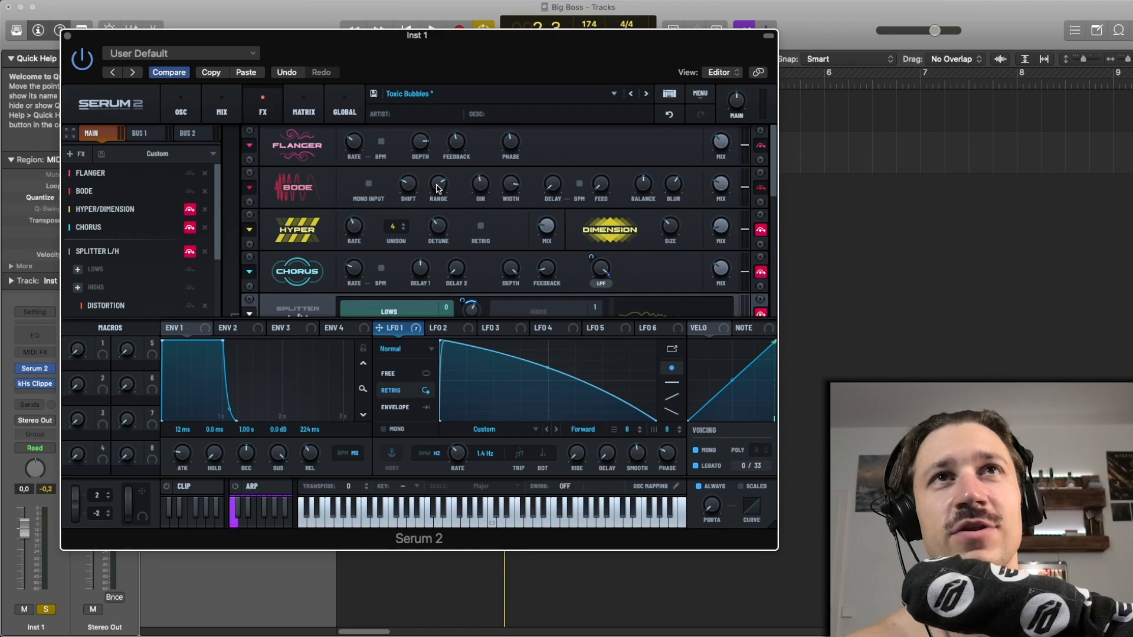
- Try the Bode with 54% mix, 15 Hz range and 14% shift during playback, then undo the changes and replay the patch
key(space)
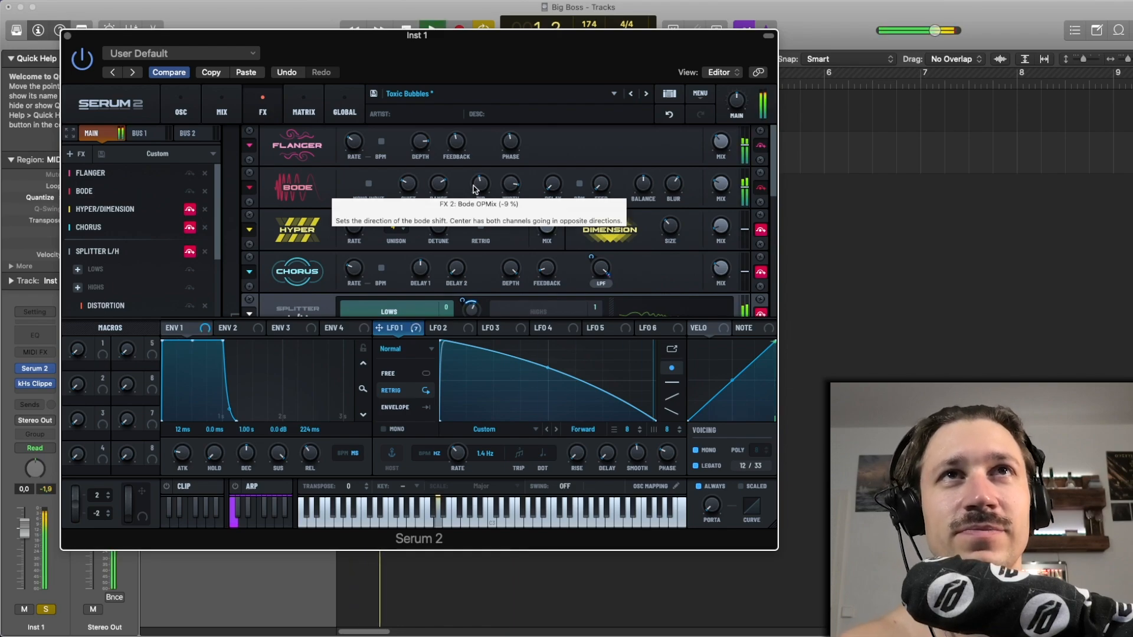
key(space)
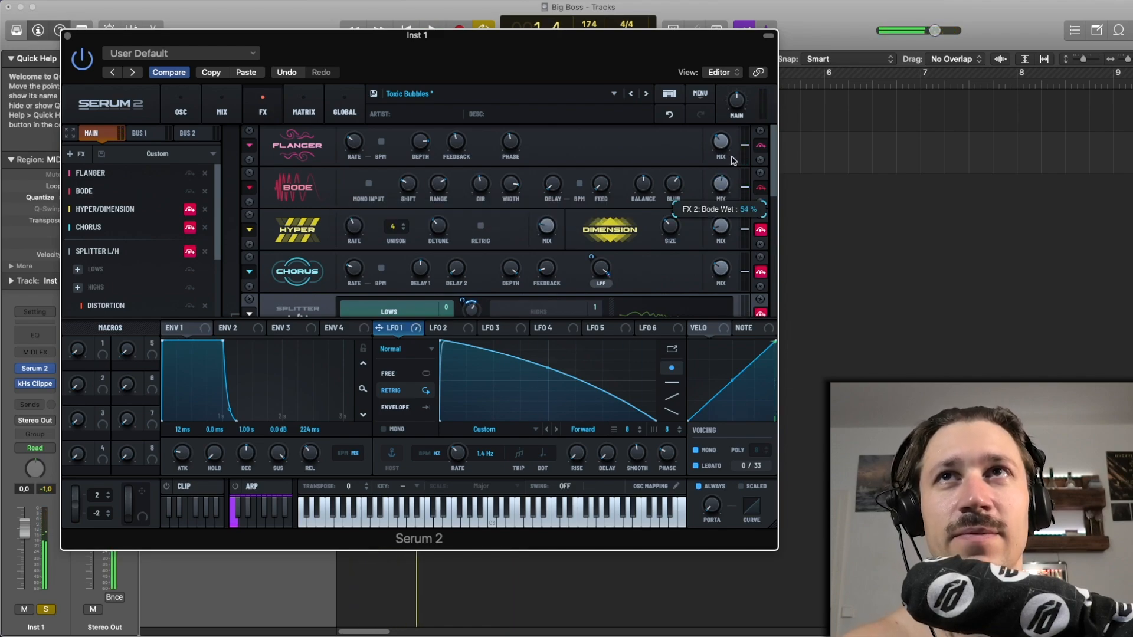
key(space)
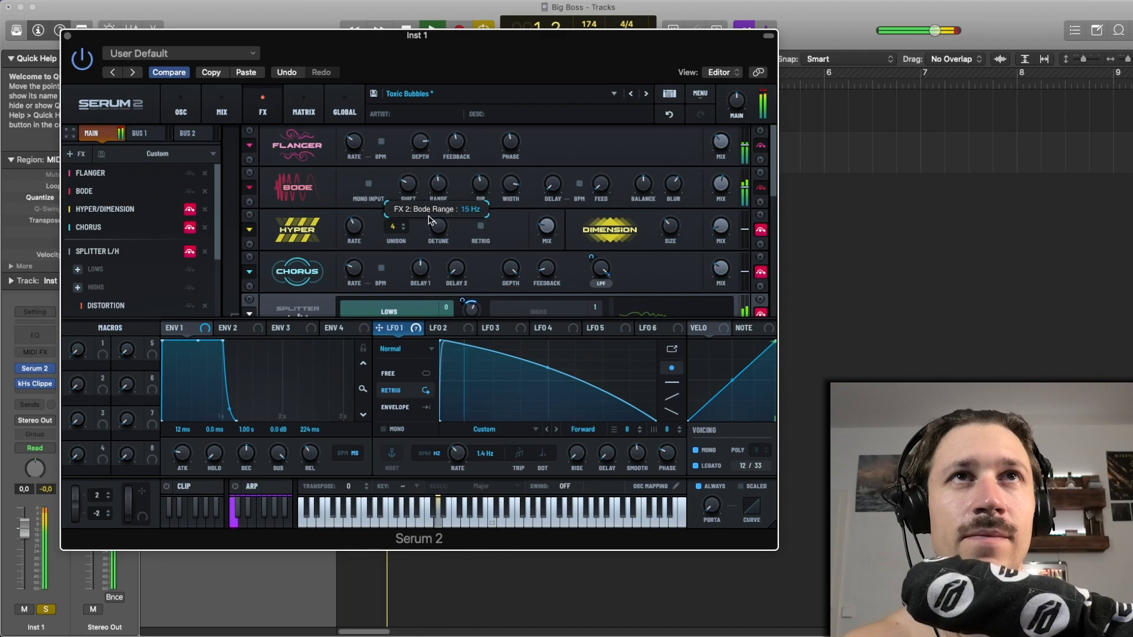
key(space)
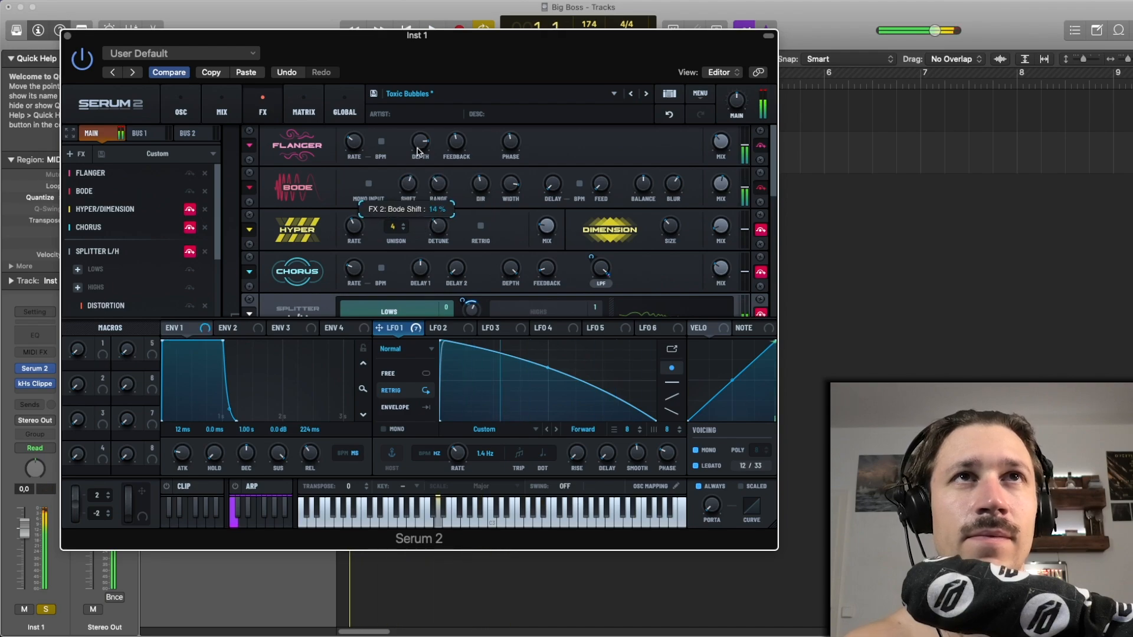
key(space)
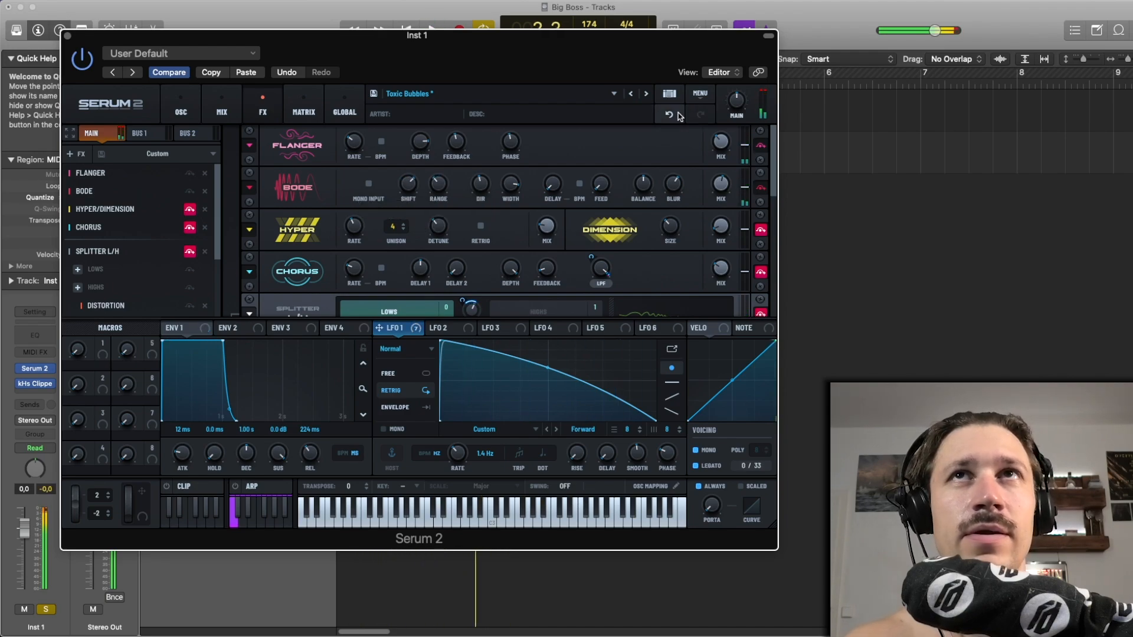
click(677, 115)
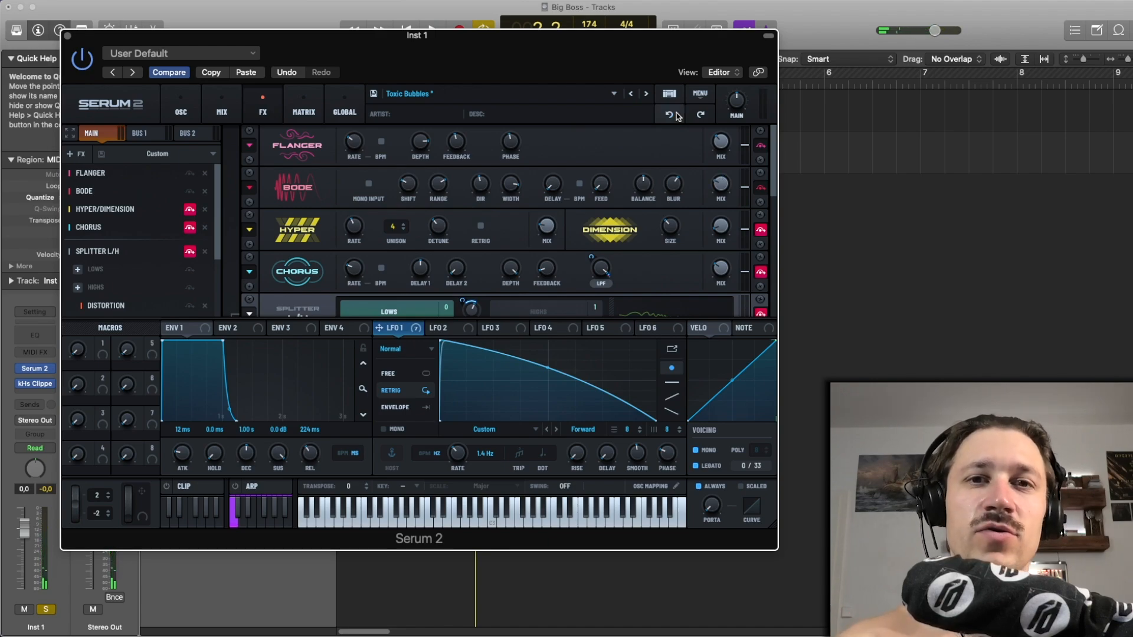
key(space)
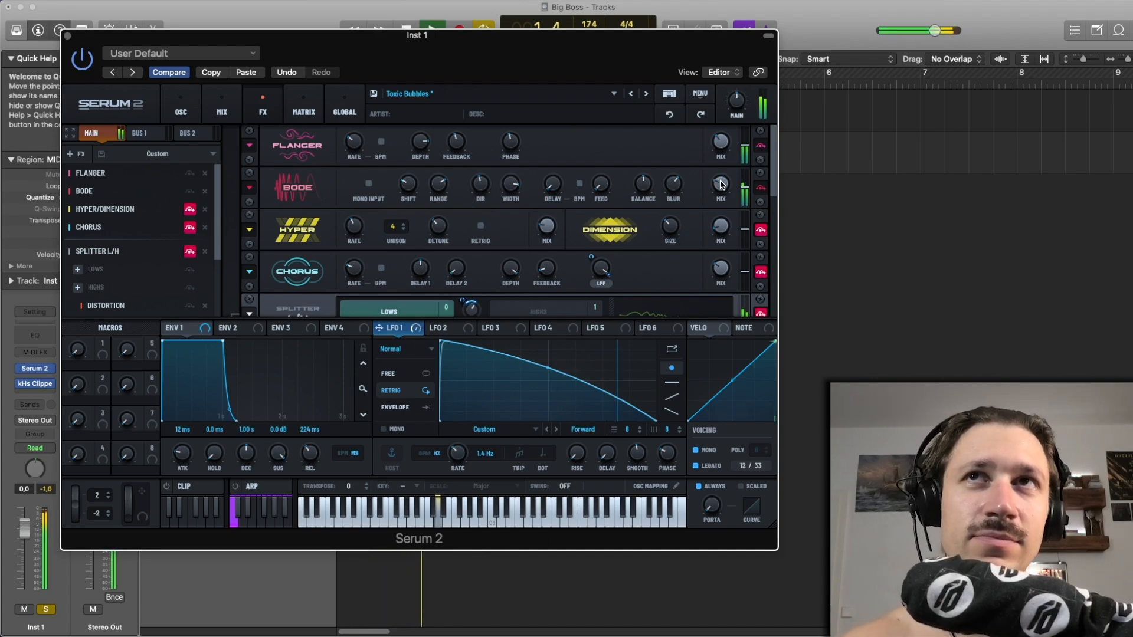
key(space)
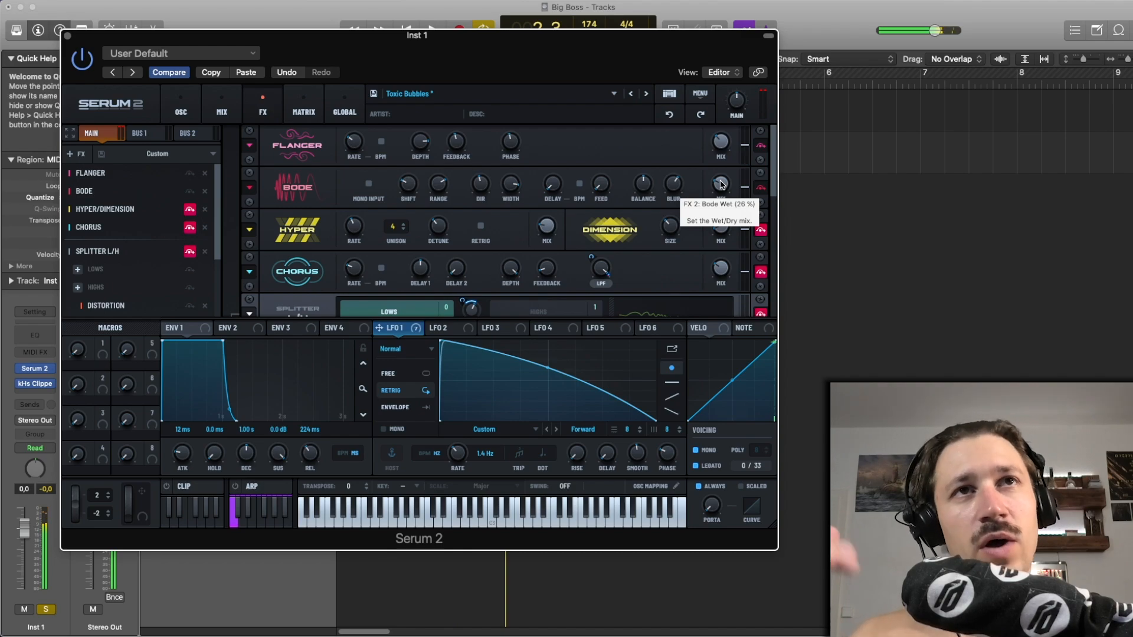
- Enable Hyper/Dimension and try the Hyper mix at 63% during playback, then undo the mix change
click(189, 209)
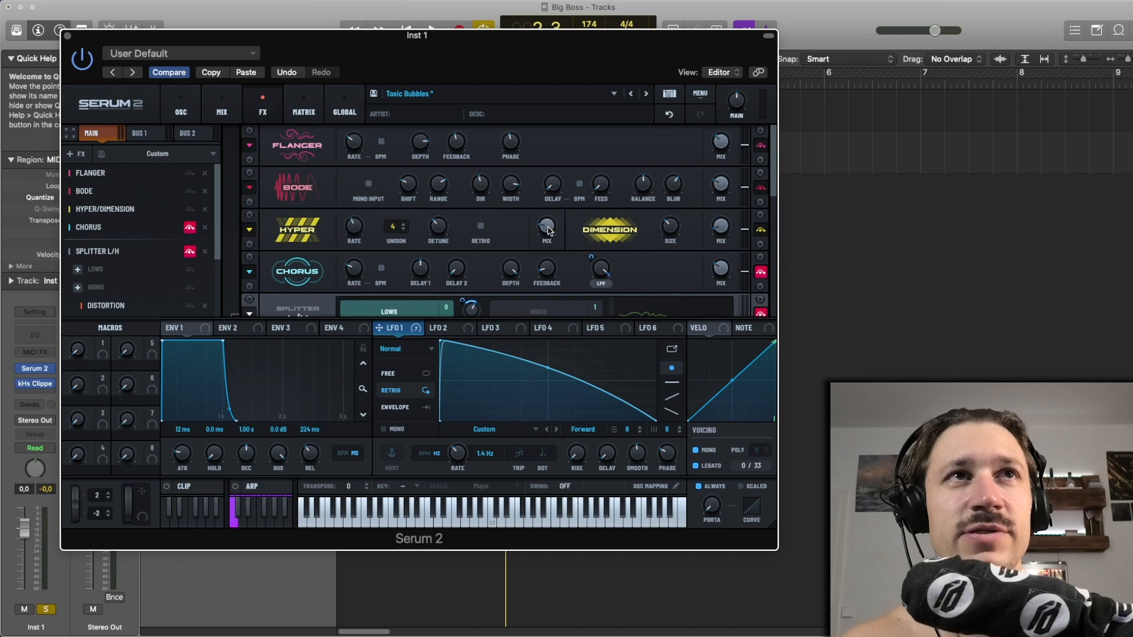
key(space)
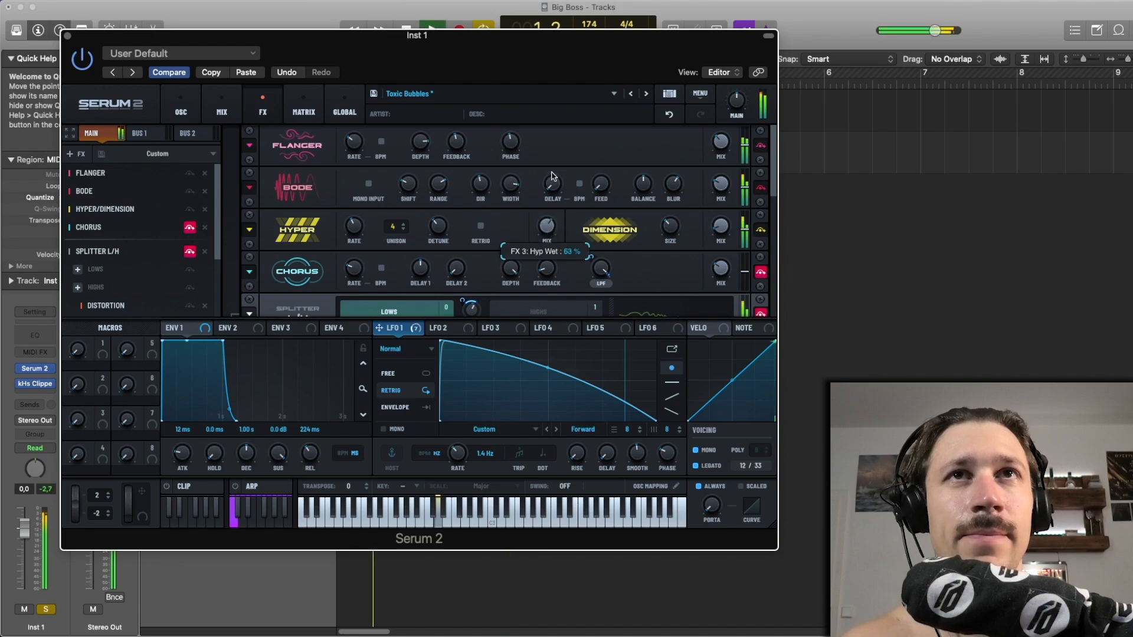
click(668, 114)
key(space)
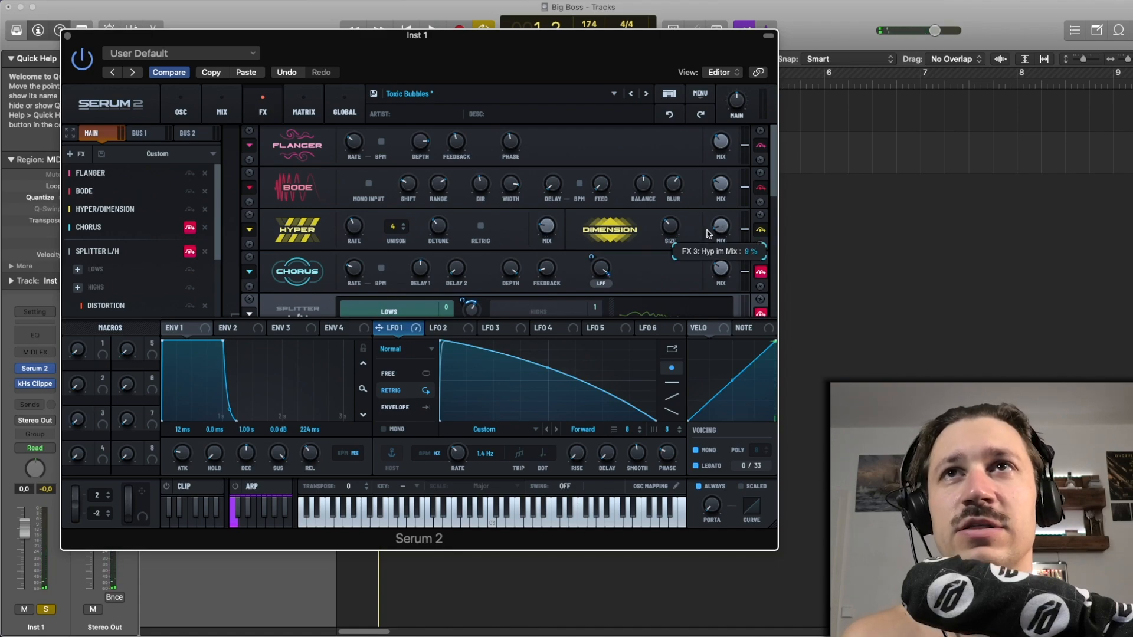
- Try the Dimension mix at 73% during playback, then restore its original setting
drag(708, 233, 717, 162)
key(space)
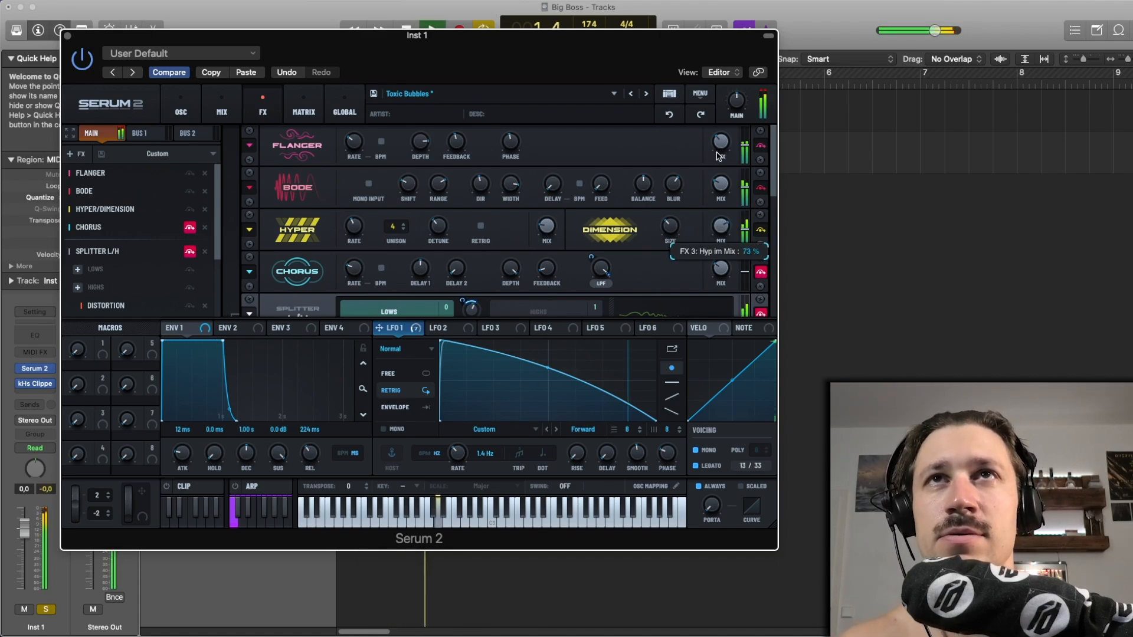
key(space)
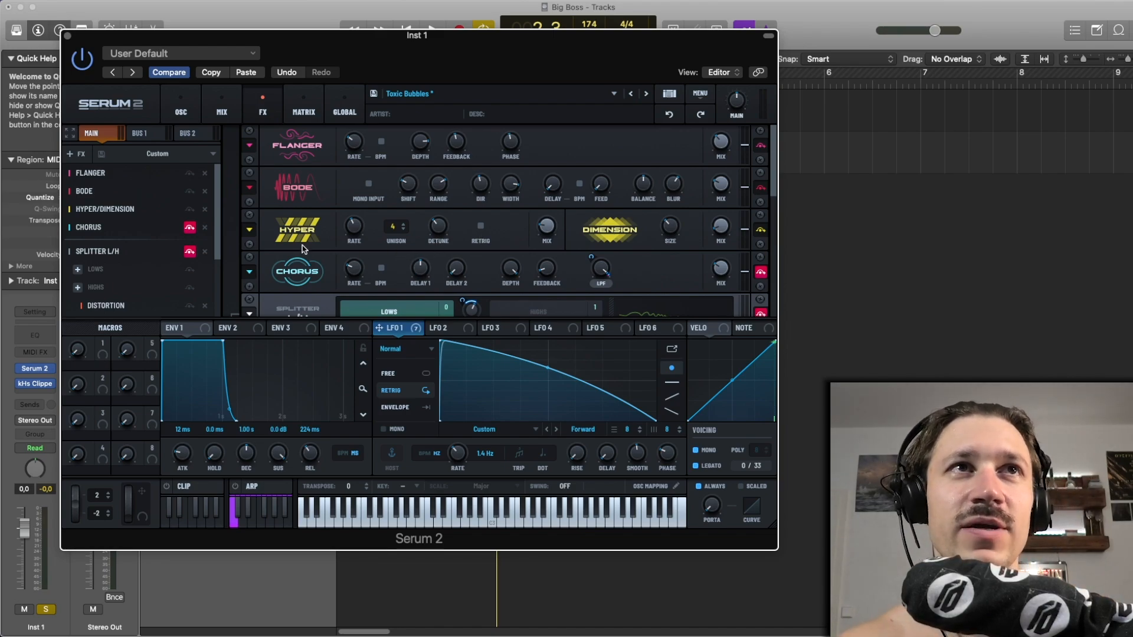
- Enable the Chorus and try its mix at 31% during playback, then restore the mix
scroll(302, 249, down, 3)
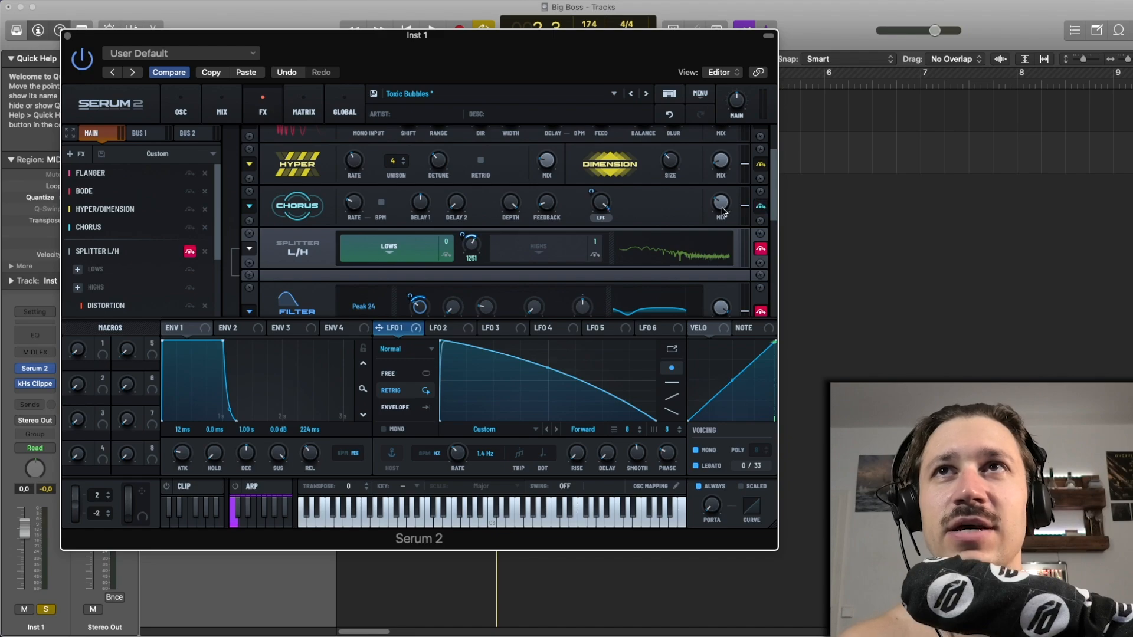
mouse_move(723, 211)
drag(723, 209, 711, 192)
key(space)
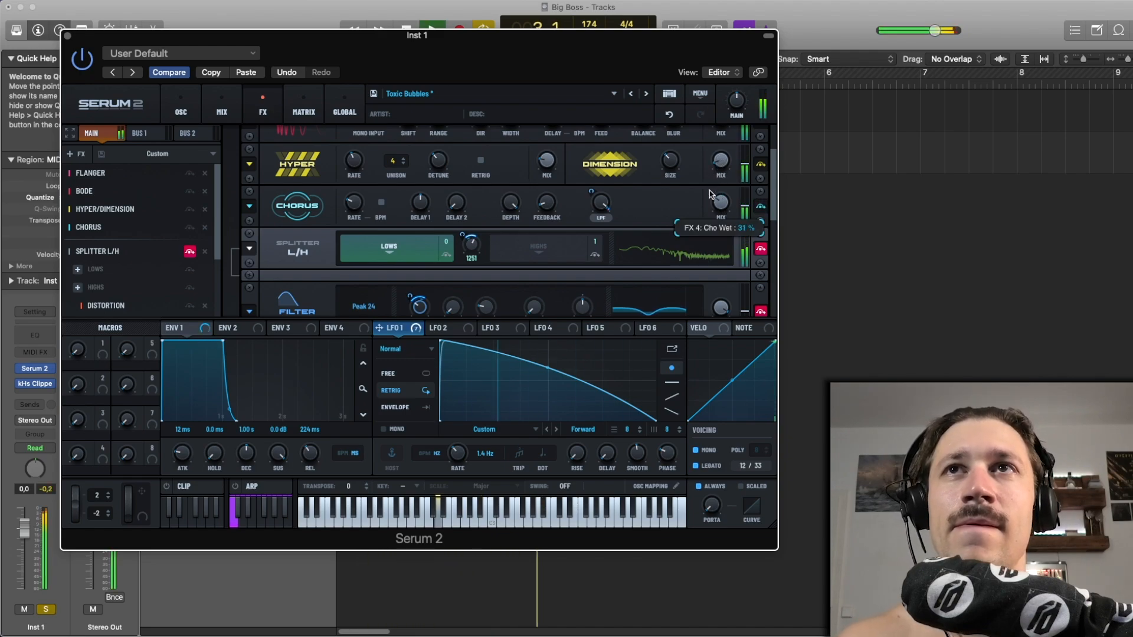
key(space)
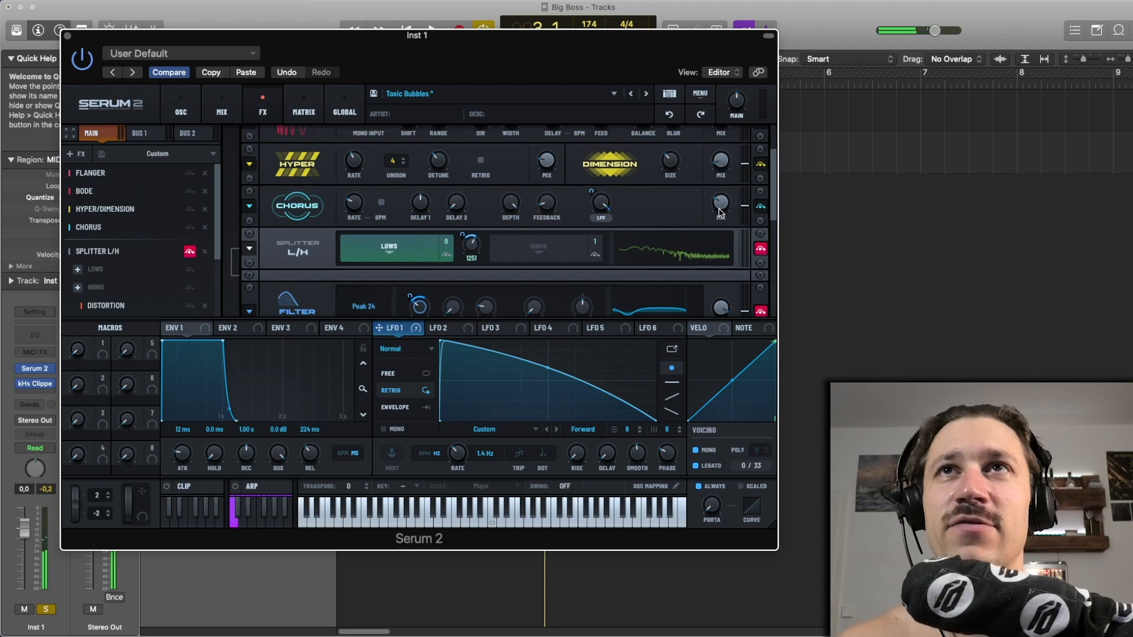
- Try the Chorus's mix at 72% during playback, then undo the change
mouse_move(598, 203)
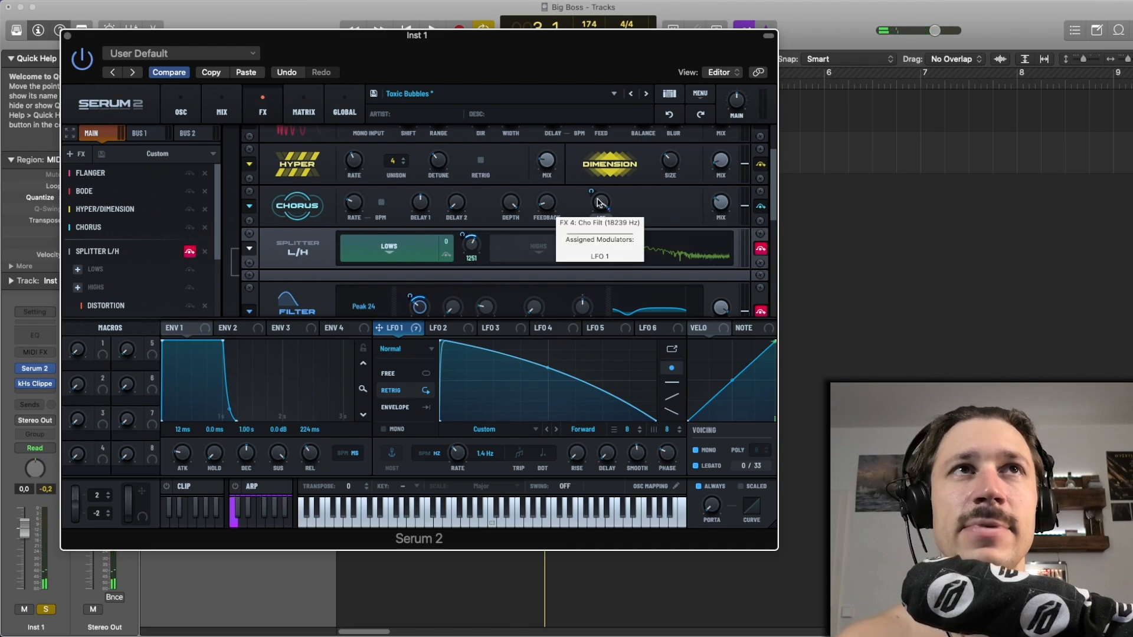
key(space)
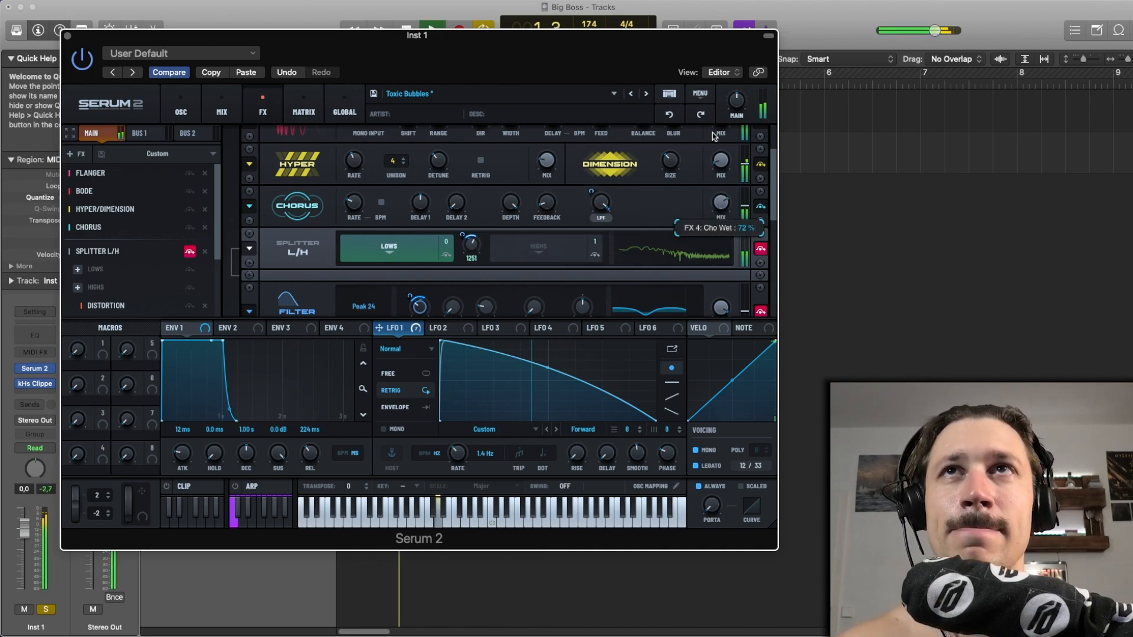
click(673, 117)
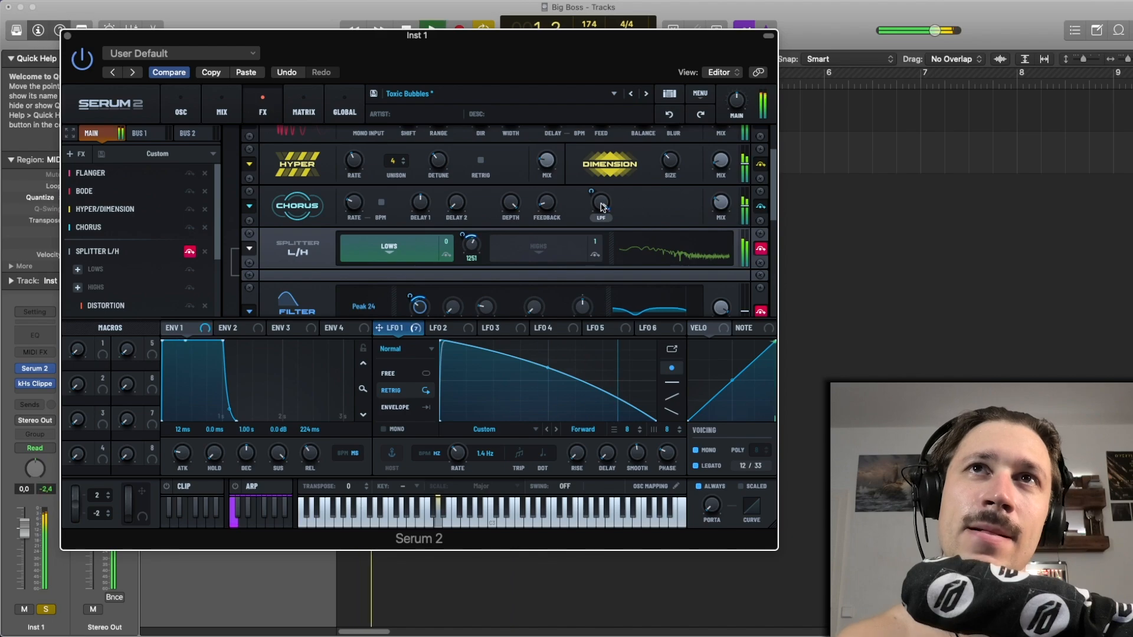
key(space)
- Check the modulation on the Chorus's low-pass filter and review the remaining effects from Splitter L/H to Reverb
mouse_move(602, 207)
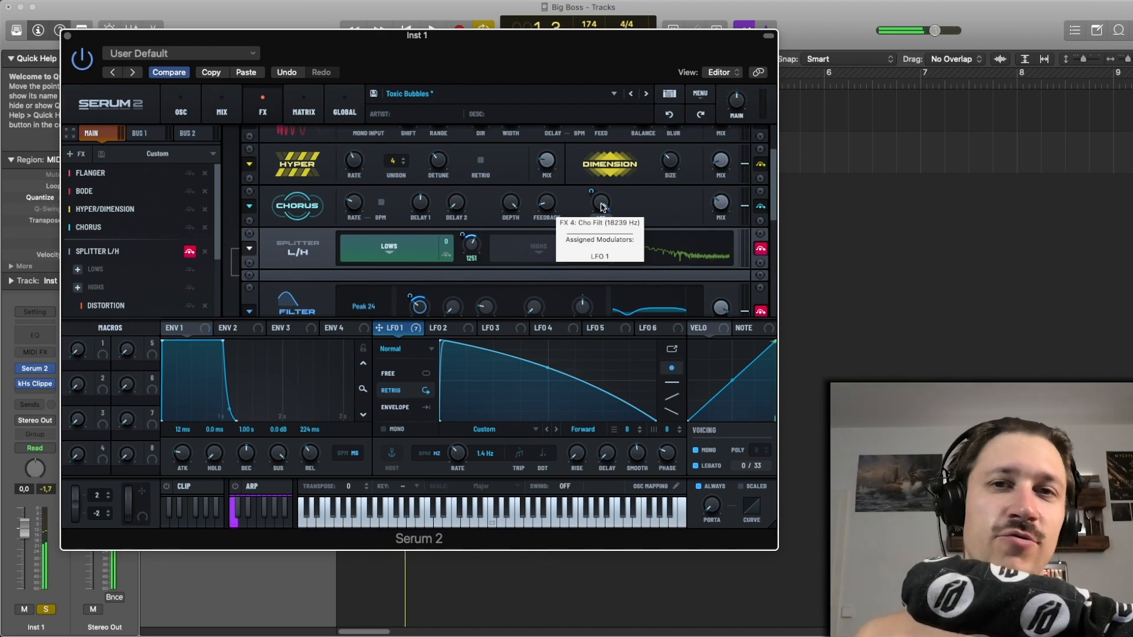
scroll(216, 259, down, 2)
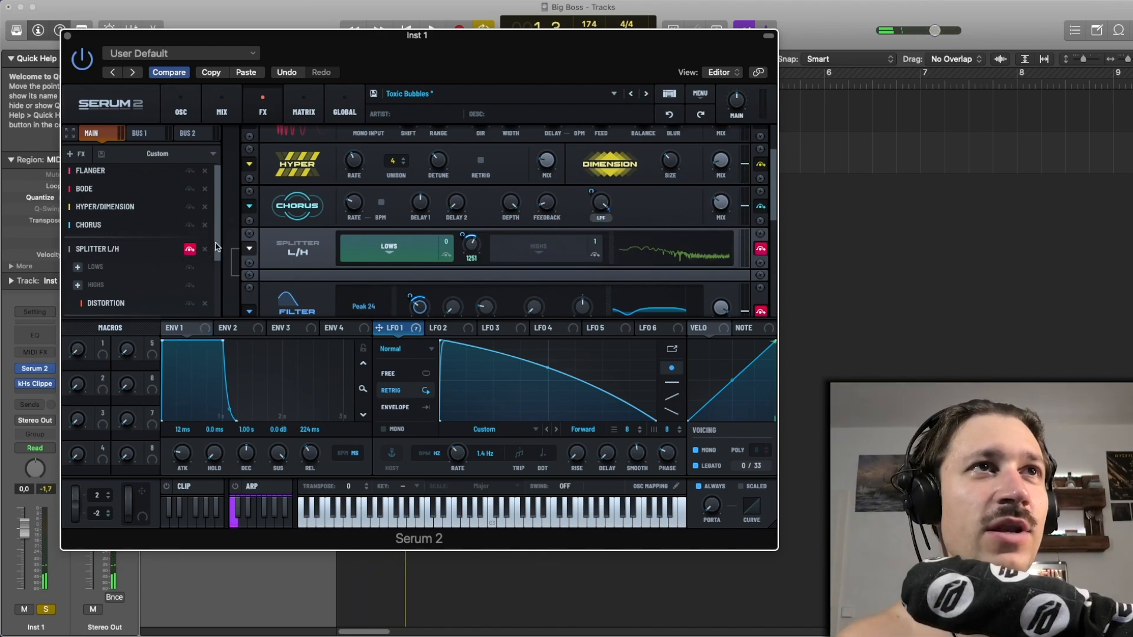
scroll(215, 254, down, 2)
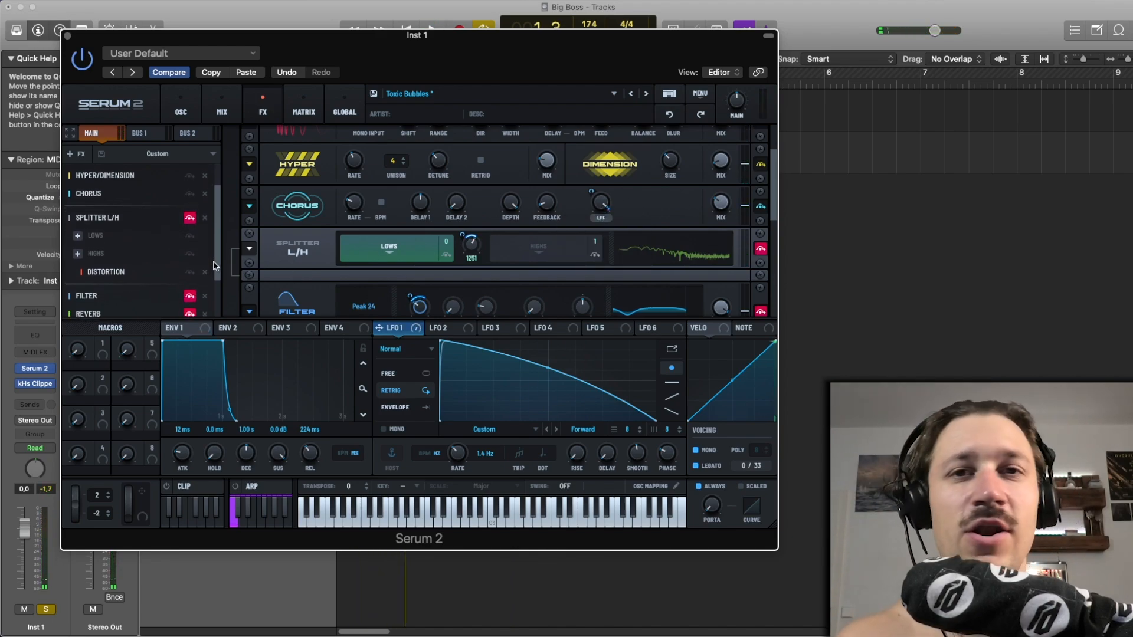
- Enable the Splitter L/H and show the distortion on its Highs band
click(190, 213)
scroll(216, 219, down, 1)
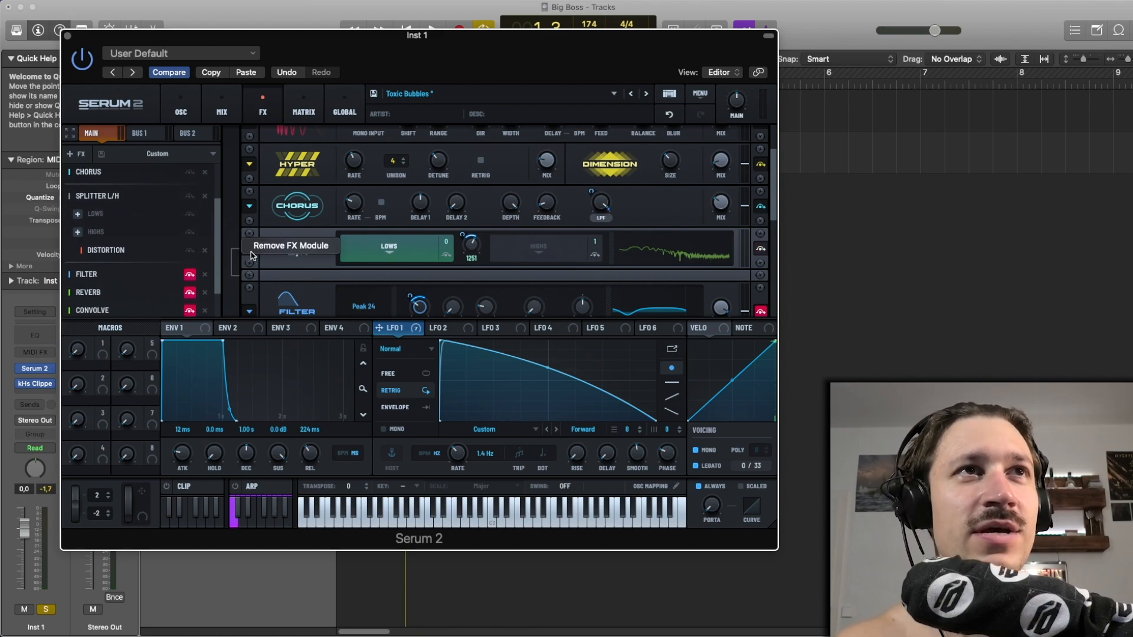
click(201, 252)
scroll(447, 263, down, 1)
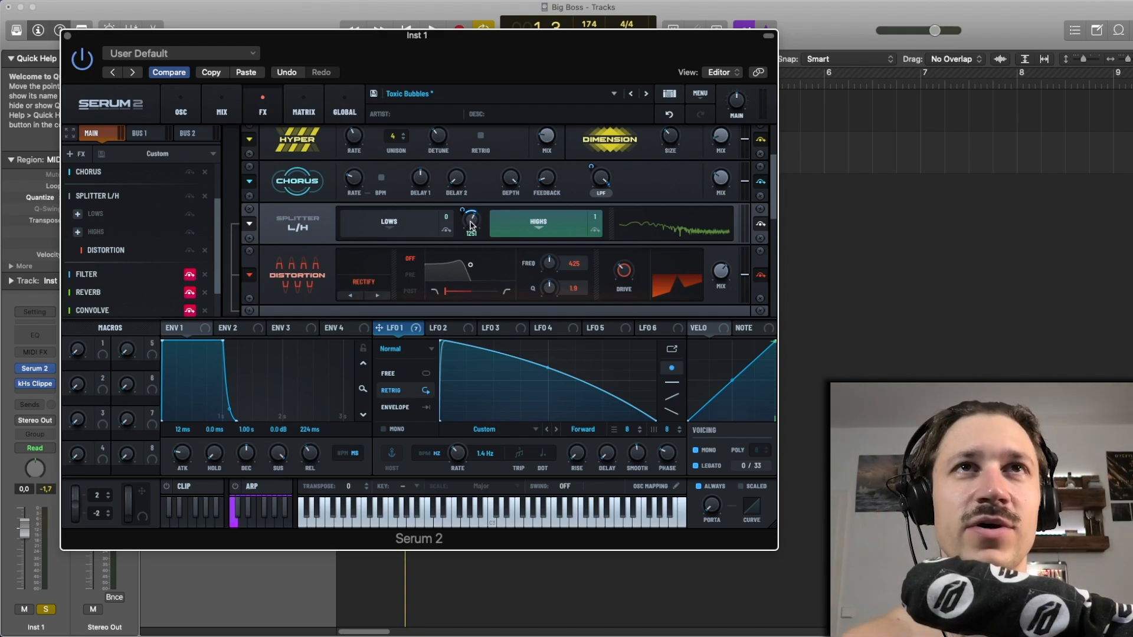
- Try the Splitter L/H's split frequency at 27 Hz during playback and restore its original setting
key(space)
drag(470, 224, 477, 307)
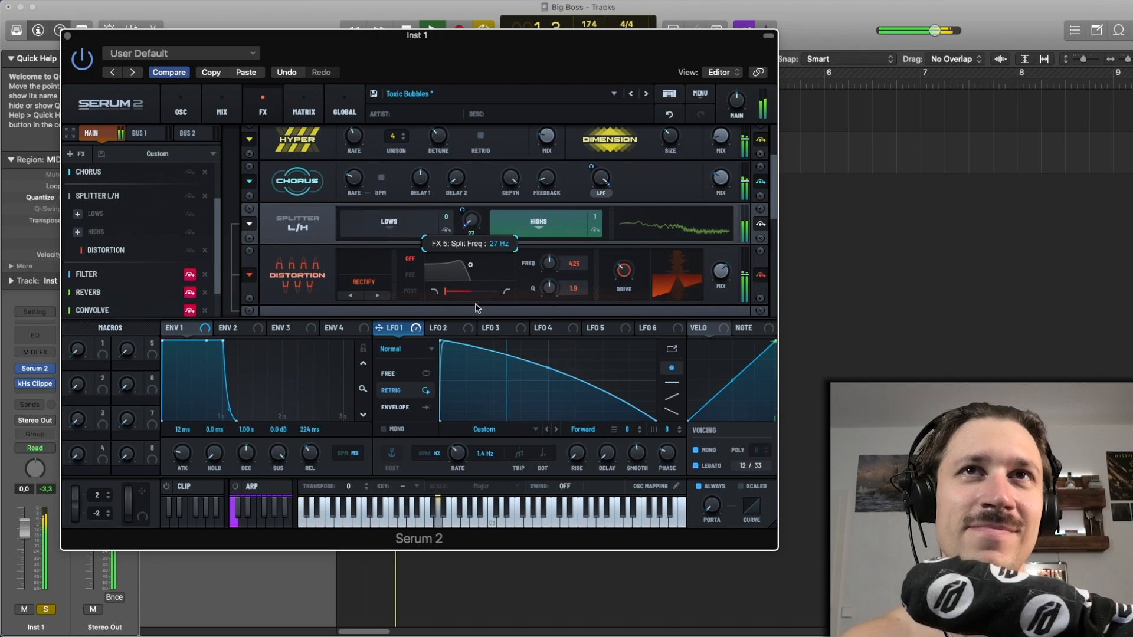
key(space)
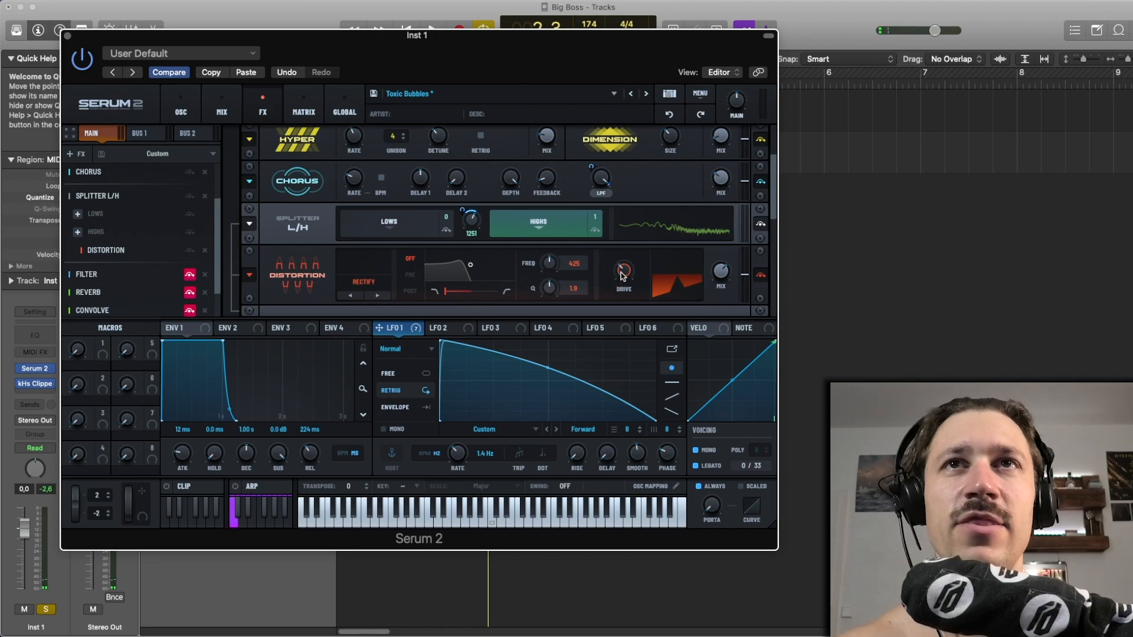
- Audition the Rectify distortion on the Splitter's Highs band during playback, checking its drive
drag(622, 276, 627, 255)
key(space)
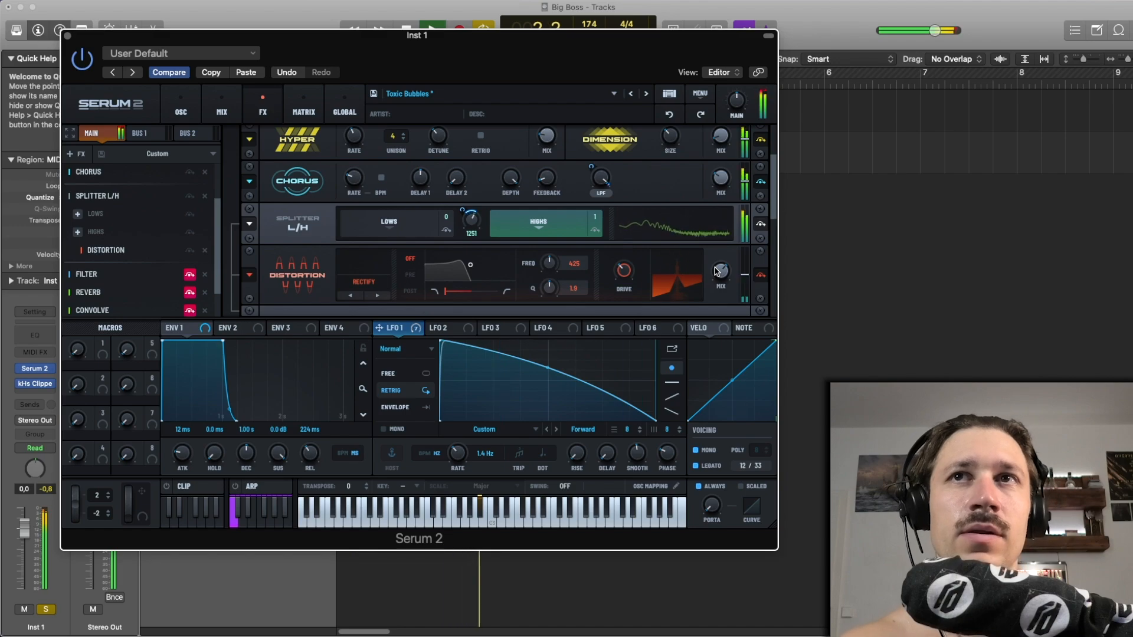
key(space)
drag(773, 203, 769, 228)
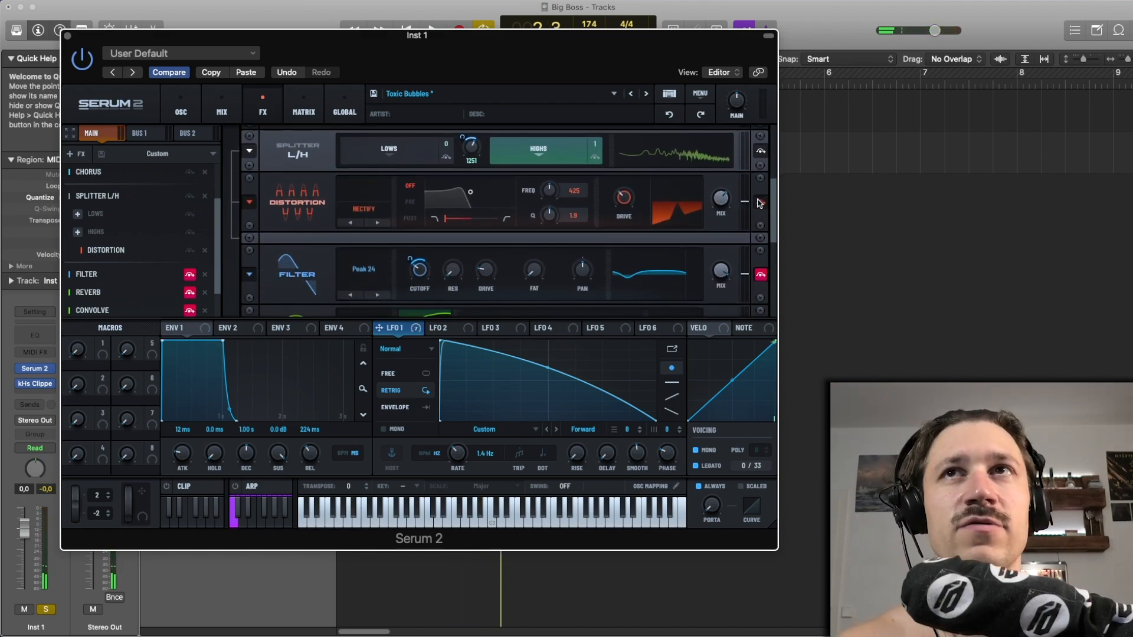
key(space)
scroll(773, 205, down, 1)
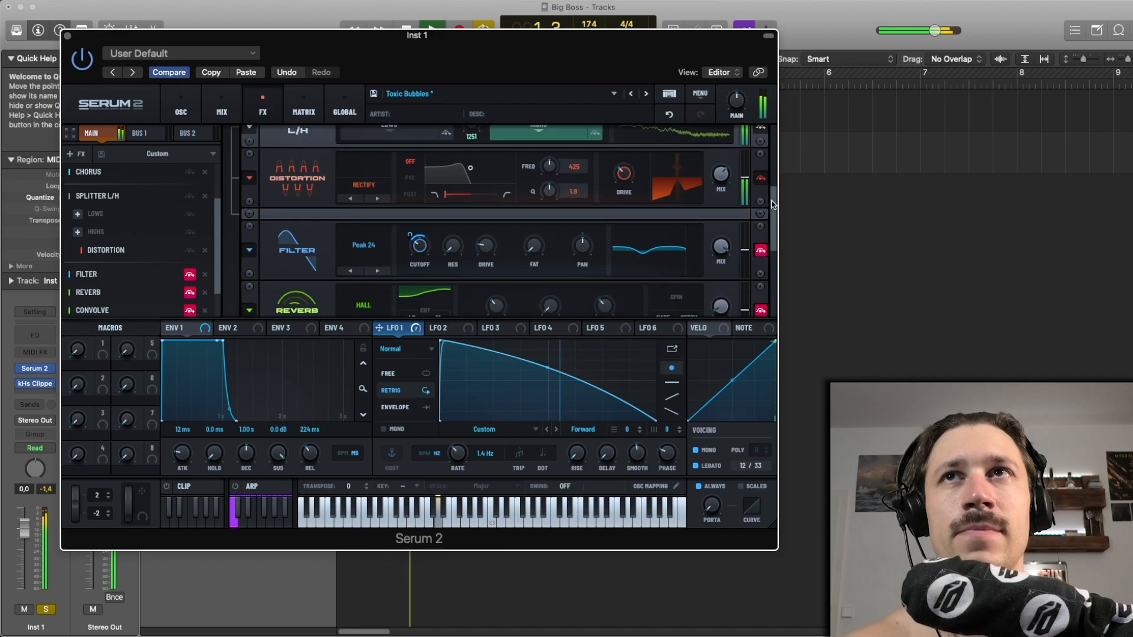
key(space)
scroll(773, 206, down, 1)
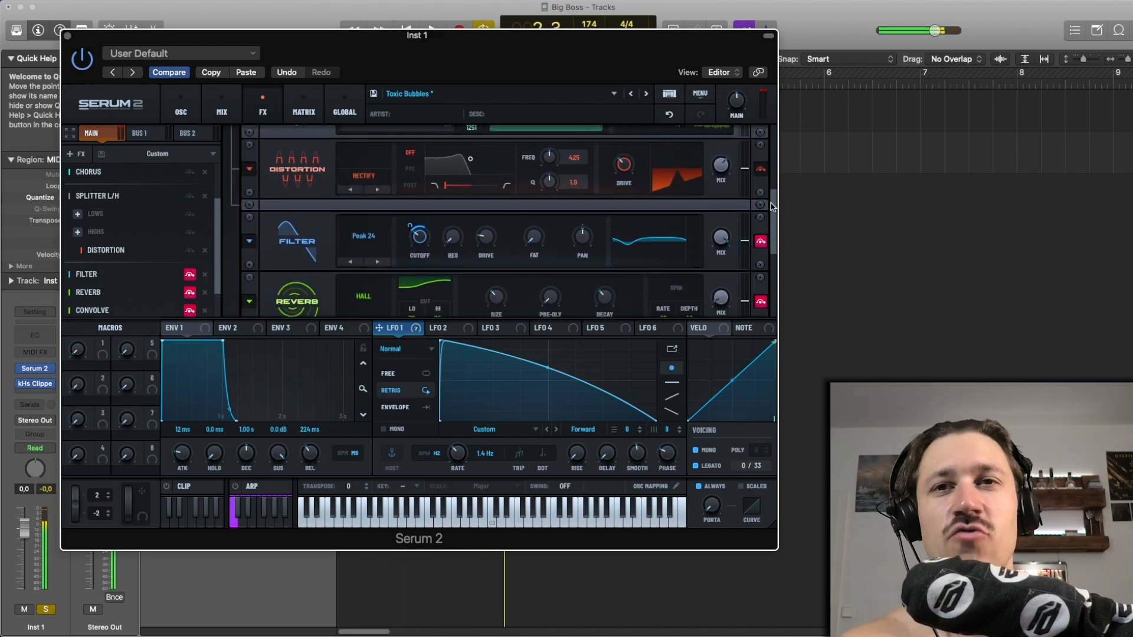
- Enable the Peak 24 filter effect and try a higher cutoff during playback, undoing the cutoff change
drag(771, 206, 770, 222)
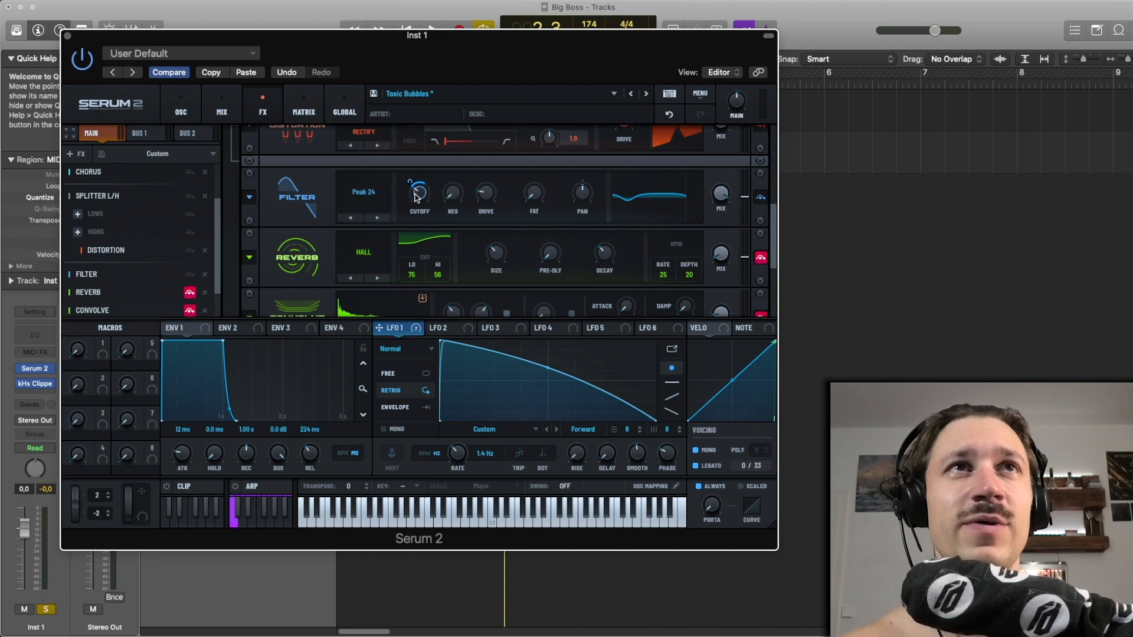
mouse_move(417, 196)
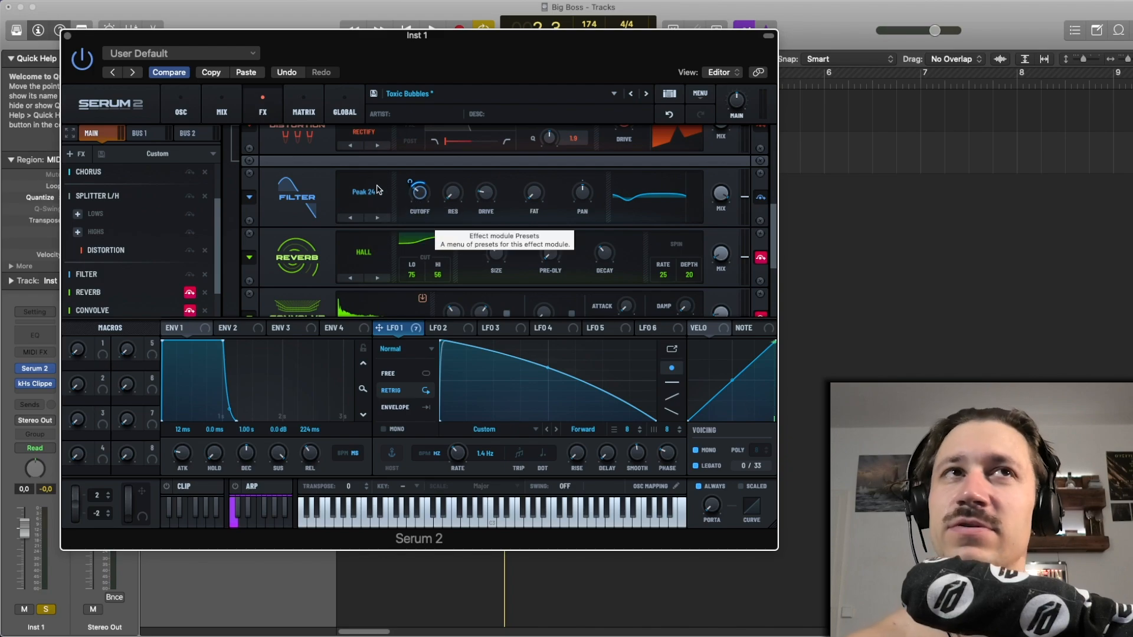
key(space)
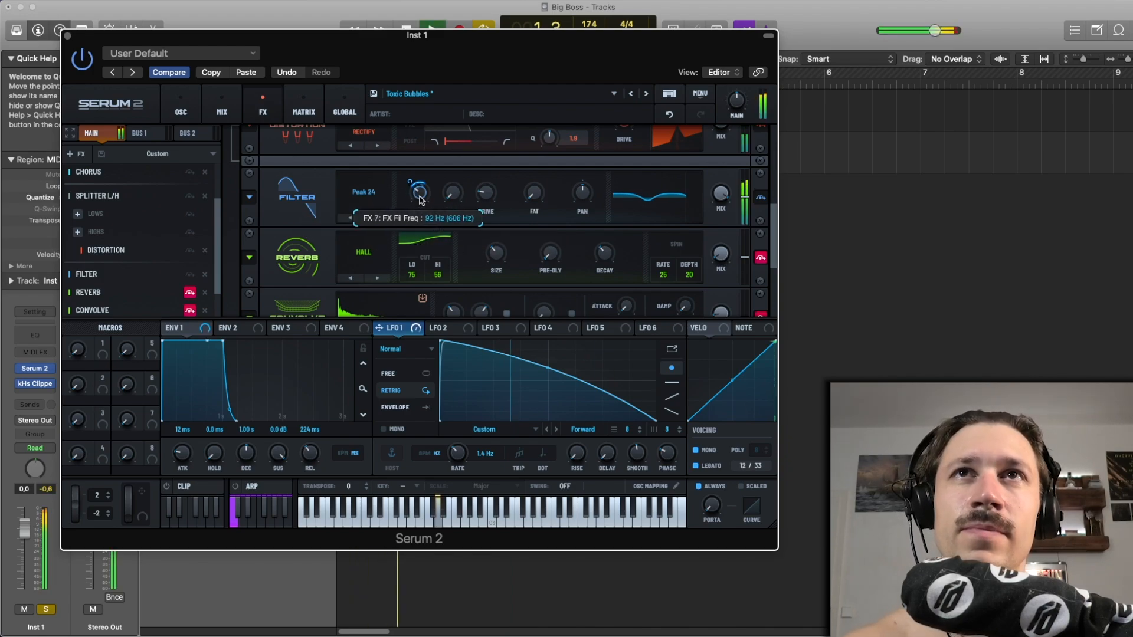
drag(420, 199, 423, 170)
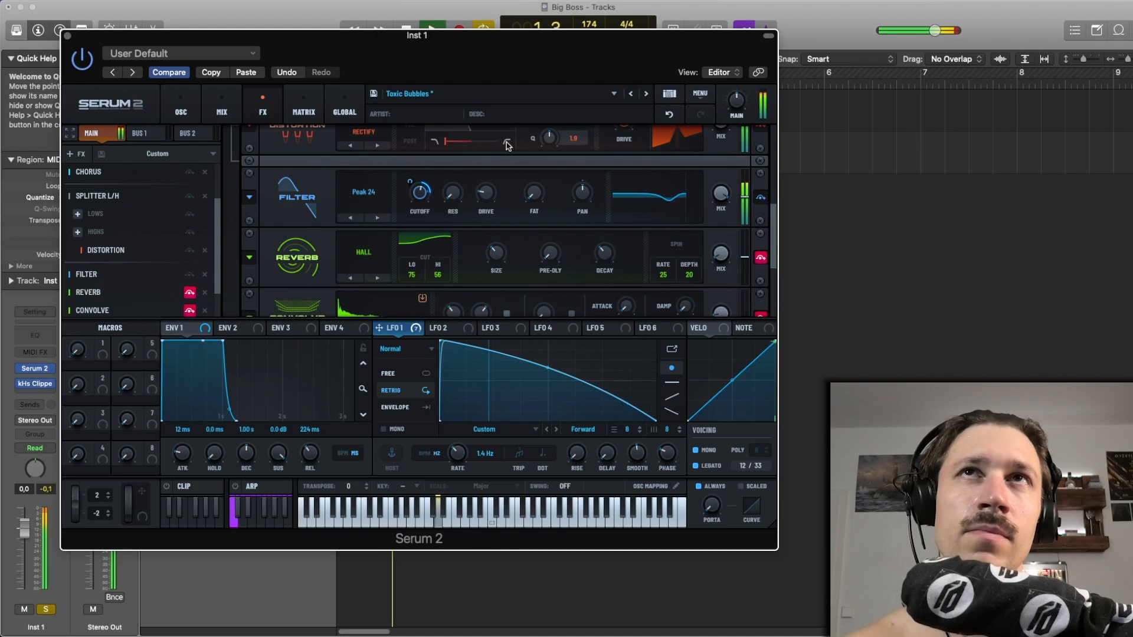
click(668, 115)
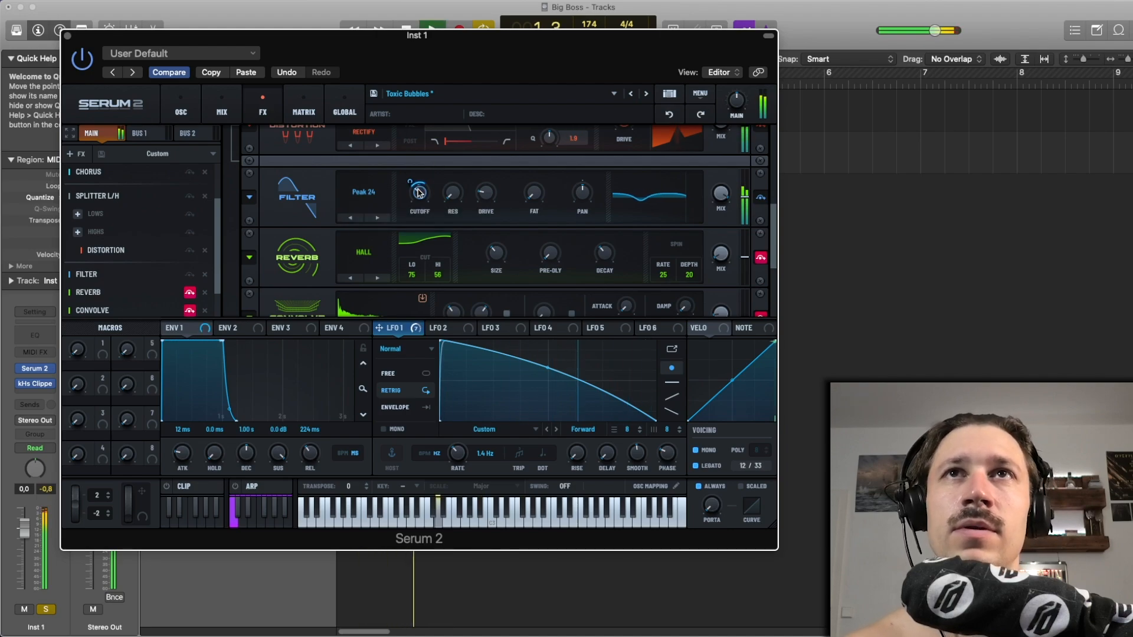
key(space)
- Audition LFO 1's modulation of the filter effect's cutoff during playback and compare the sound with the filter toggled
mouse_move(423, 186)
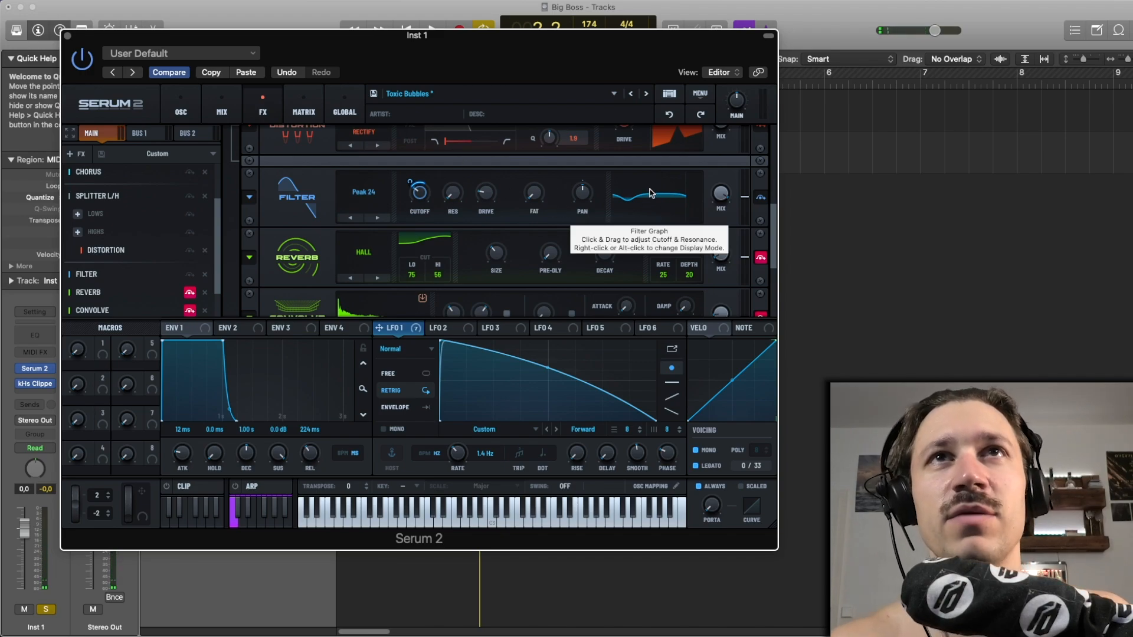
key(space)
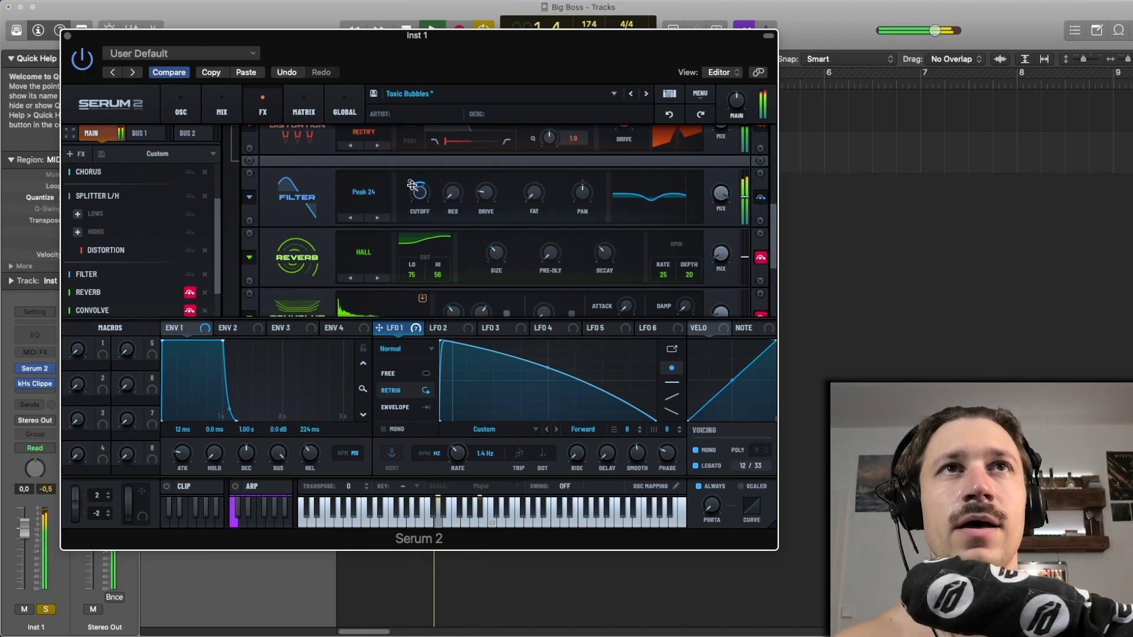
key(space)
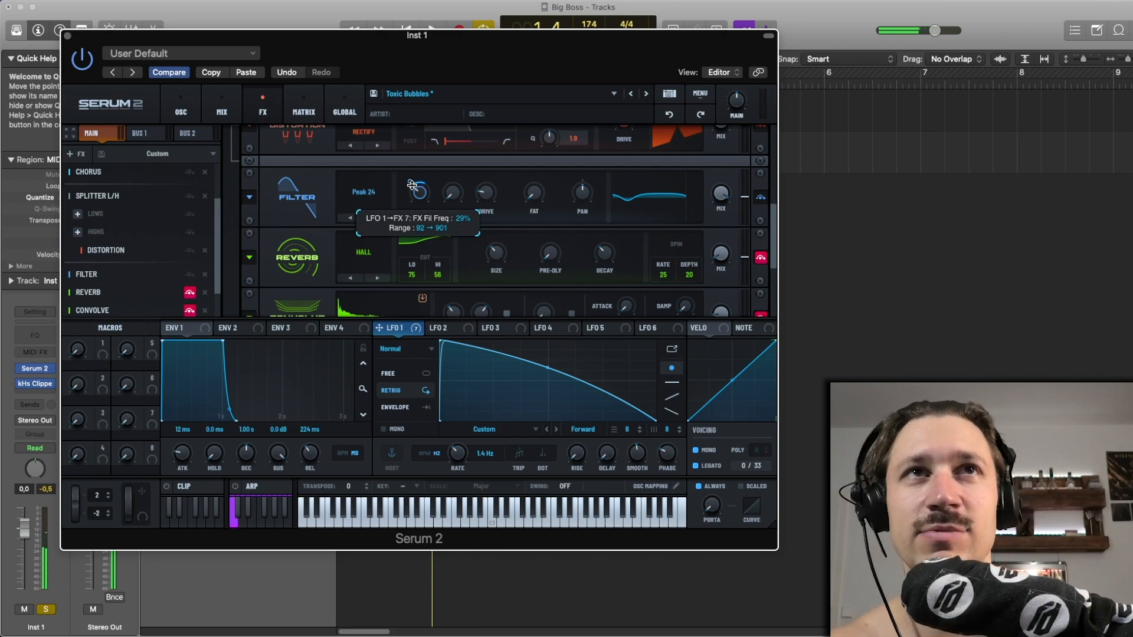
key(space)
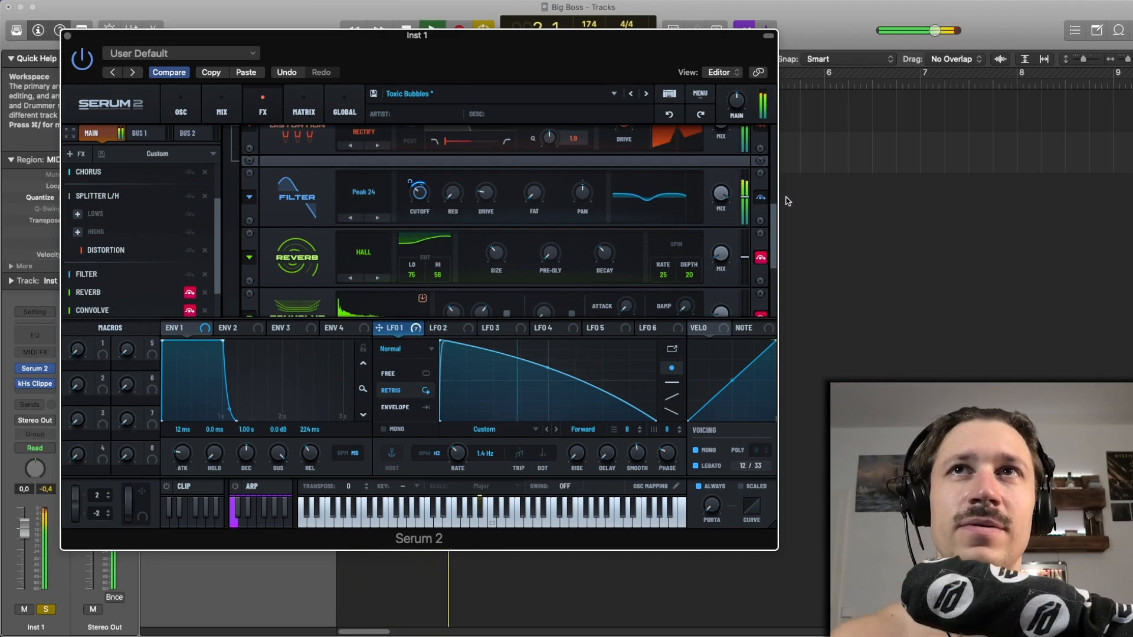
key(space)
click(760, 197)
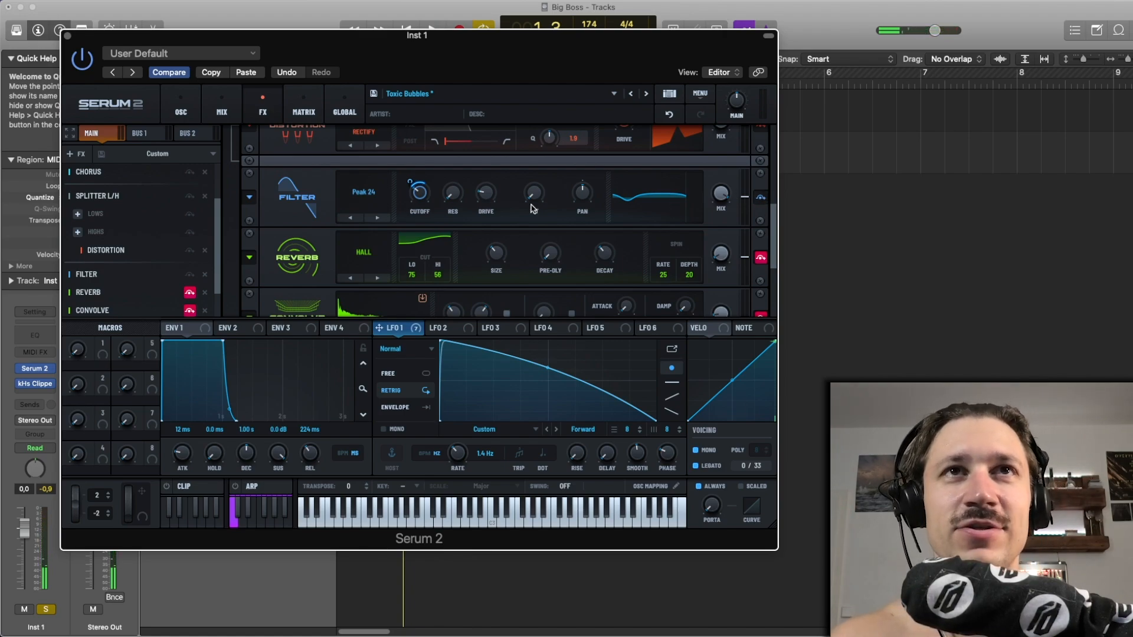
- Enable the Hall reverb and audition its mix at 5% during playback
scroll(531, 233, down, 2)
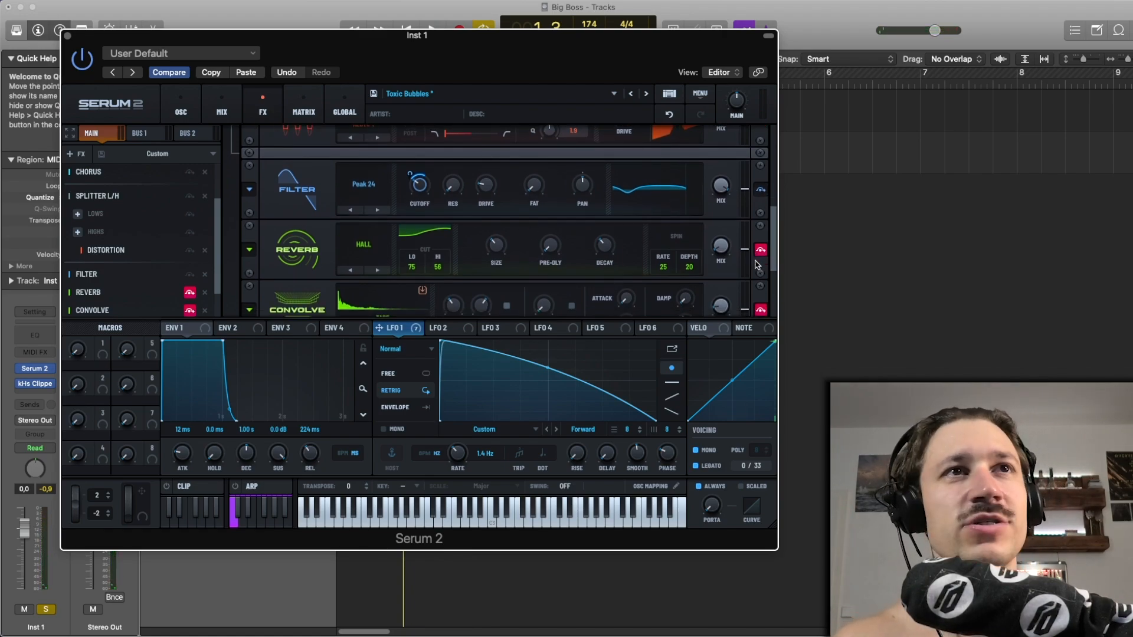
scroll(757, 264, down, 3)
key(space)
mouse_move(721, 228)
mouse_down()
mouse_move(736, 157)
mouse_move(718, 228)
mouse_up()
key(space)
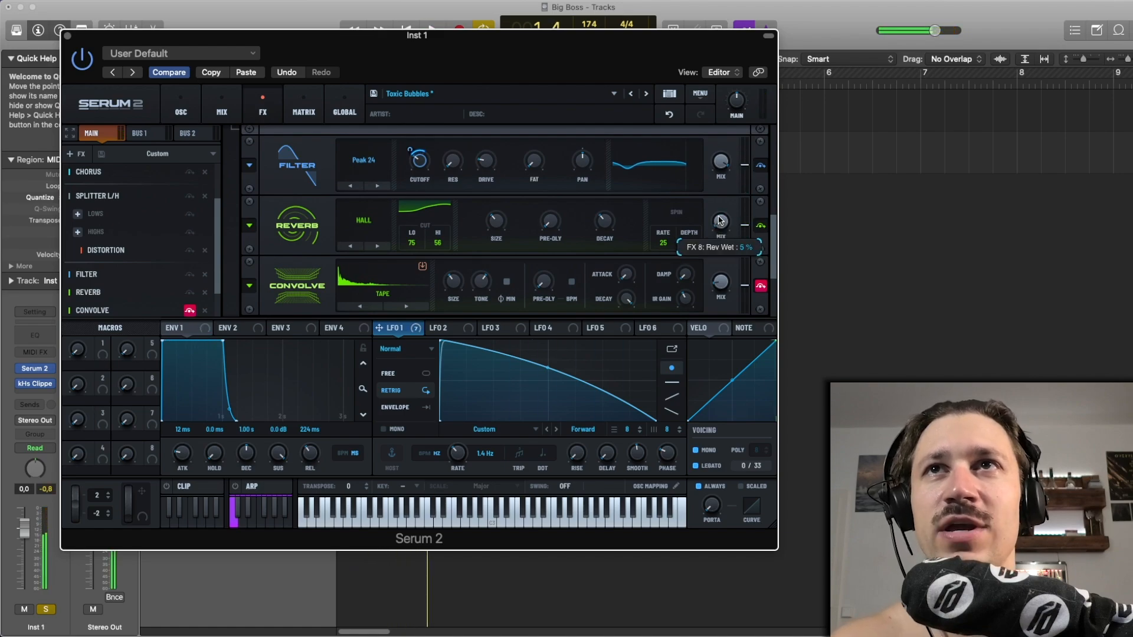
- Enable the Convolve effect and try its mix during playback, undoing the mix changes
scroll(672, 232, down, 5)
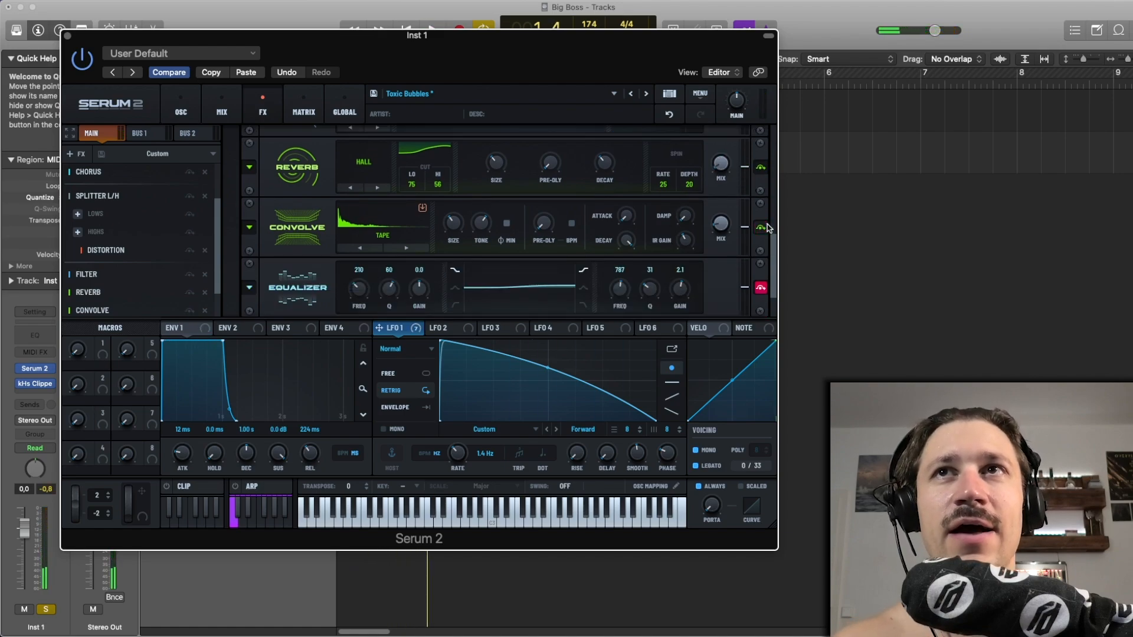
key(space)
mouse_move(727, 228)
mouse_down()
mouse_move(726, 158)
mouse_move(722, 216)
mouse_up()
click(668, 113)
key(space)
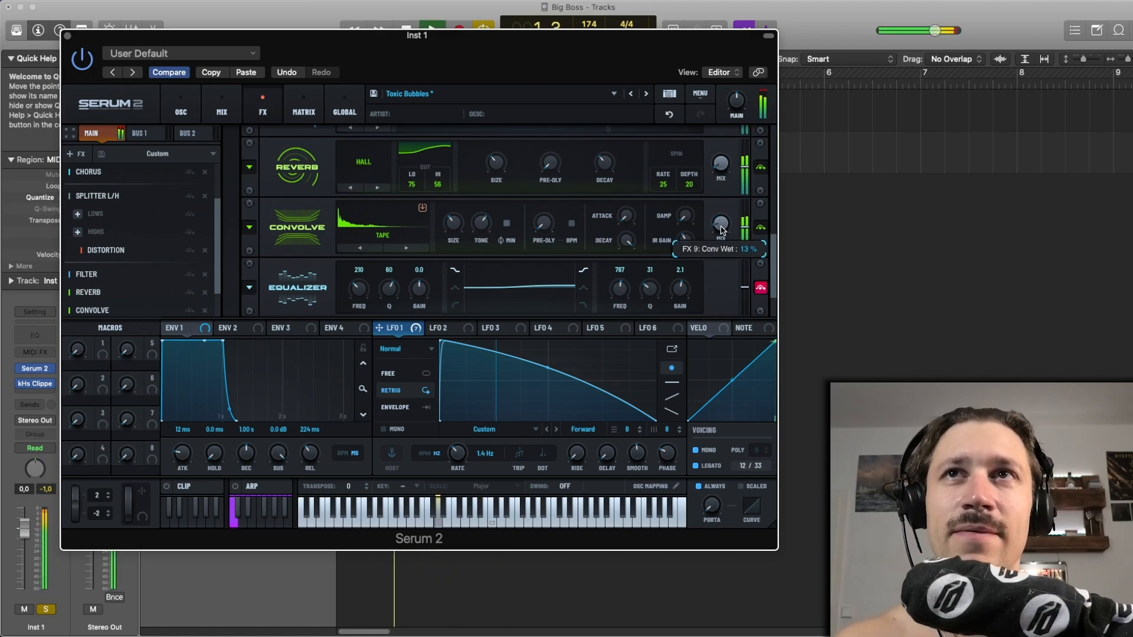
click(669, 115)
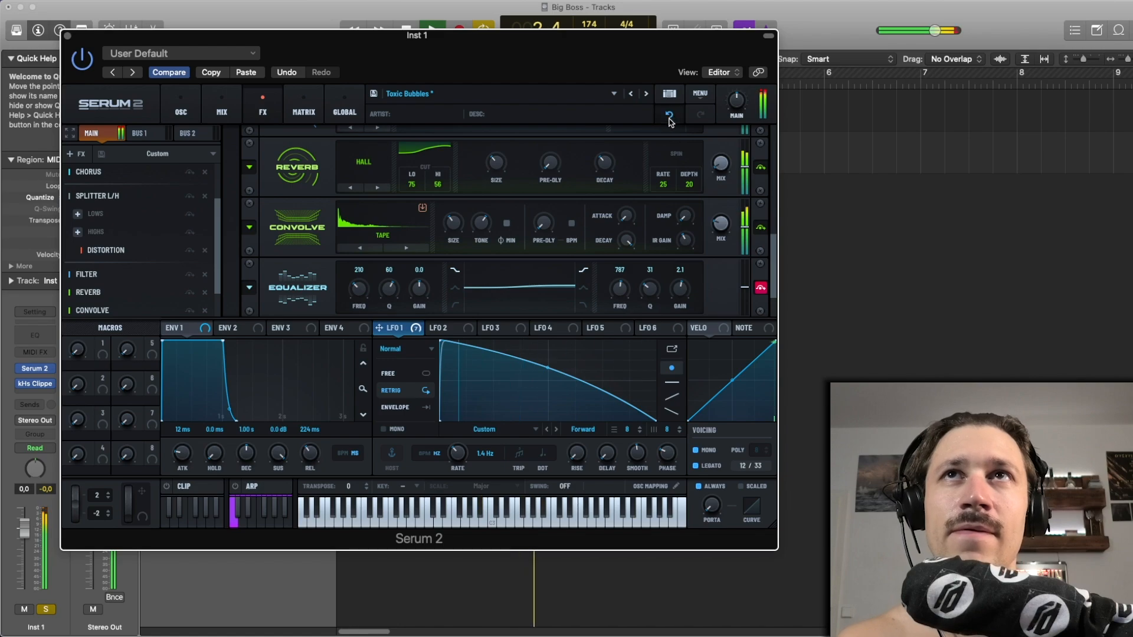
key(space)
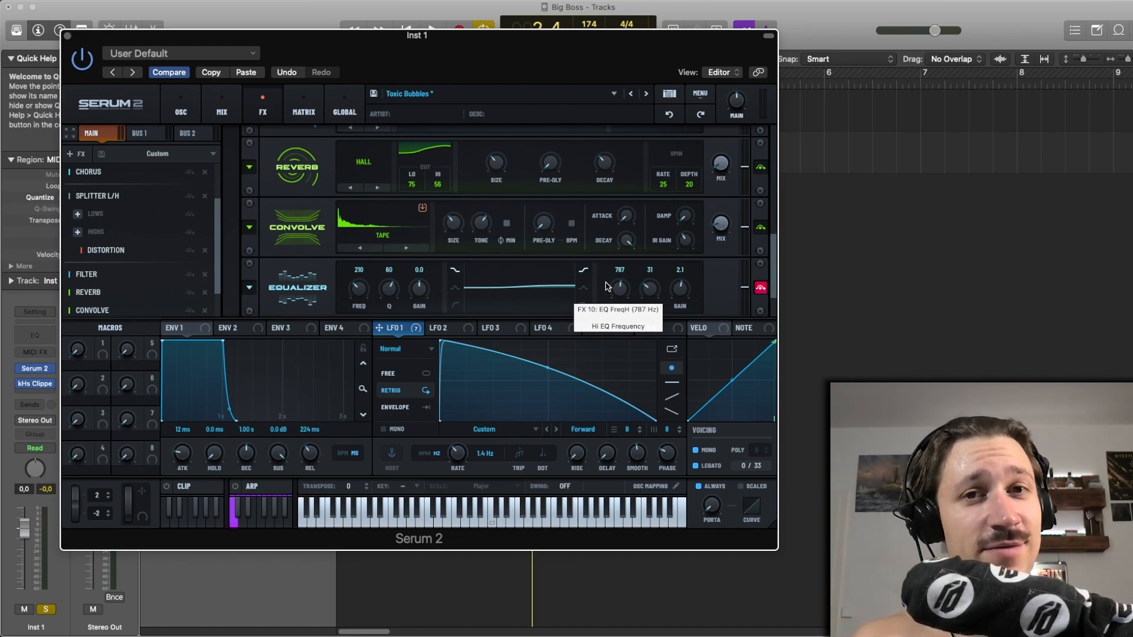
- Load the user impulse response tape in Convolve, and switch to the Purple Skittles preset and back to Toxic Bubbles
click(375, 241)
mouse_move(389, 260)
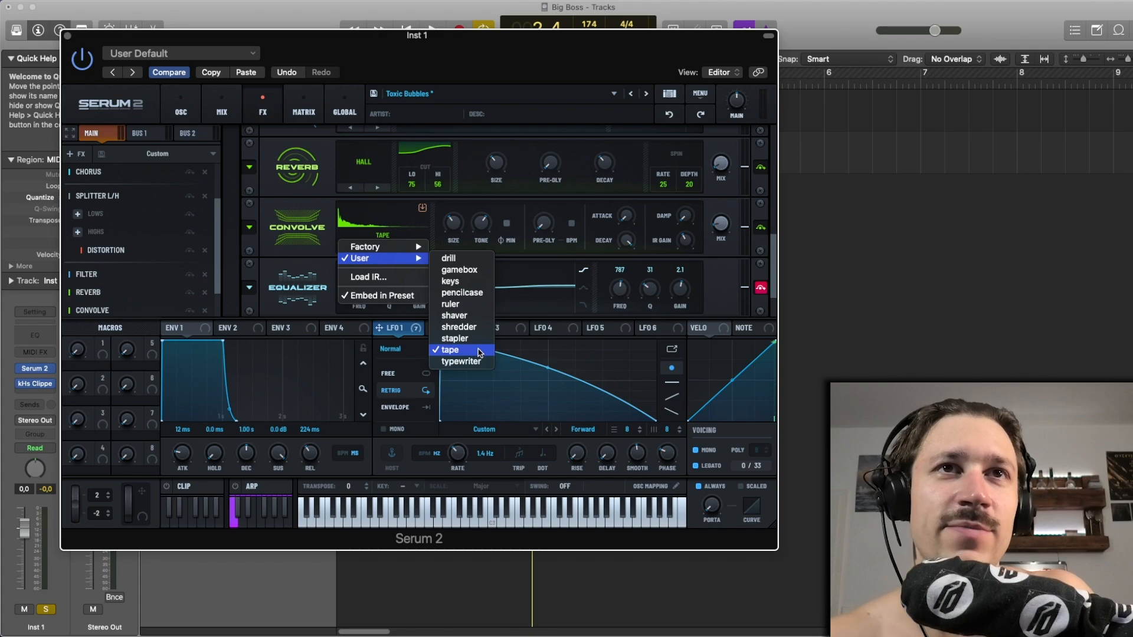
click(479, 352)
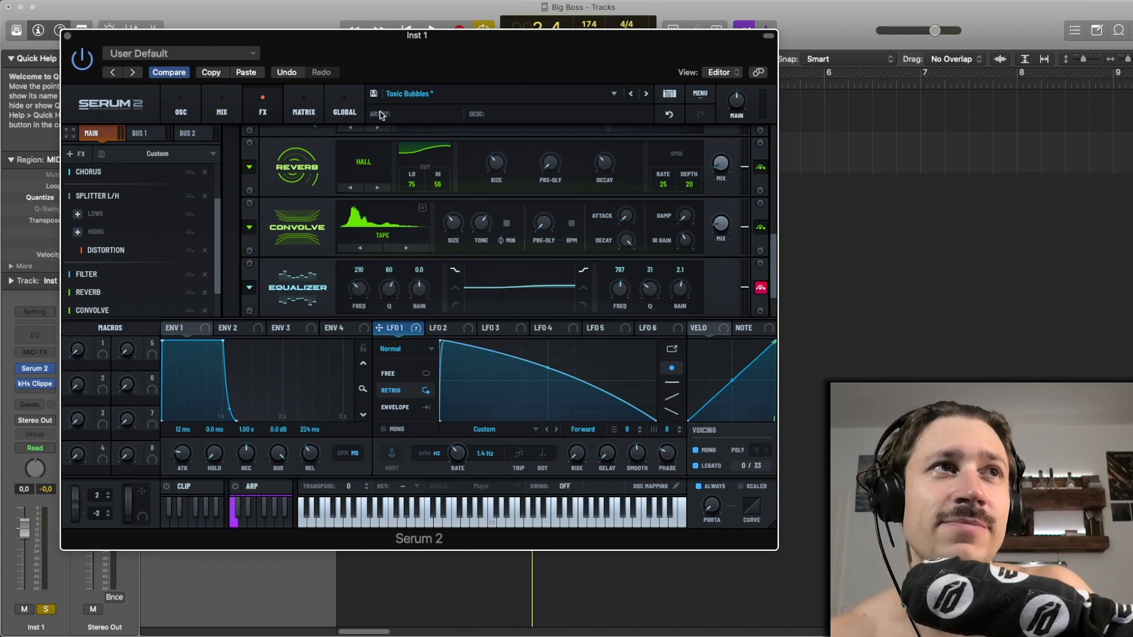
click(631, 94)
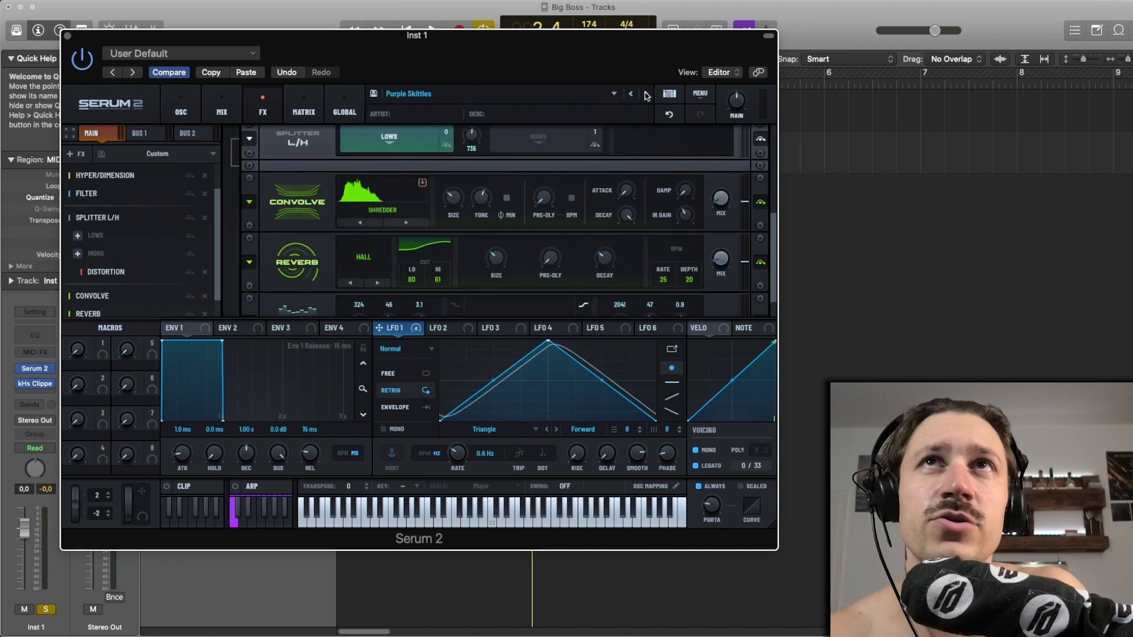
click(646, 94)
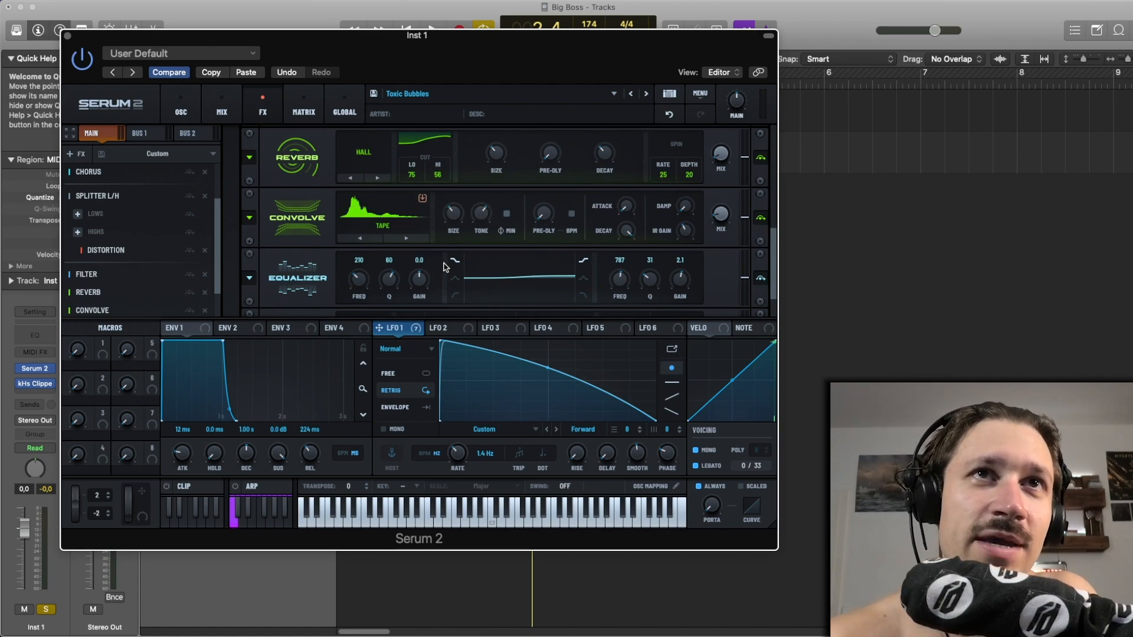
- Review the Equalizer and try the Sine Shaper distortion's mix at 45% during playback, undoing the change
scroll(439, 254, down, 1)
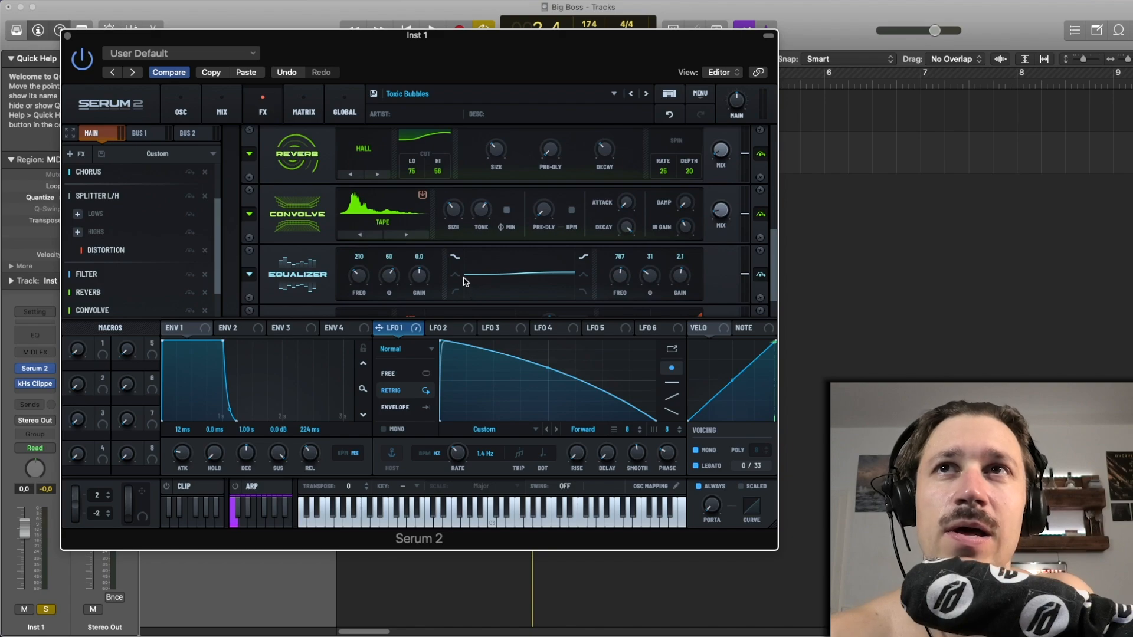
scroll(436, 273, down, 3)
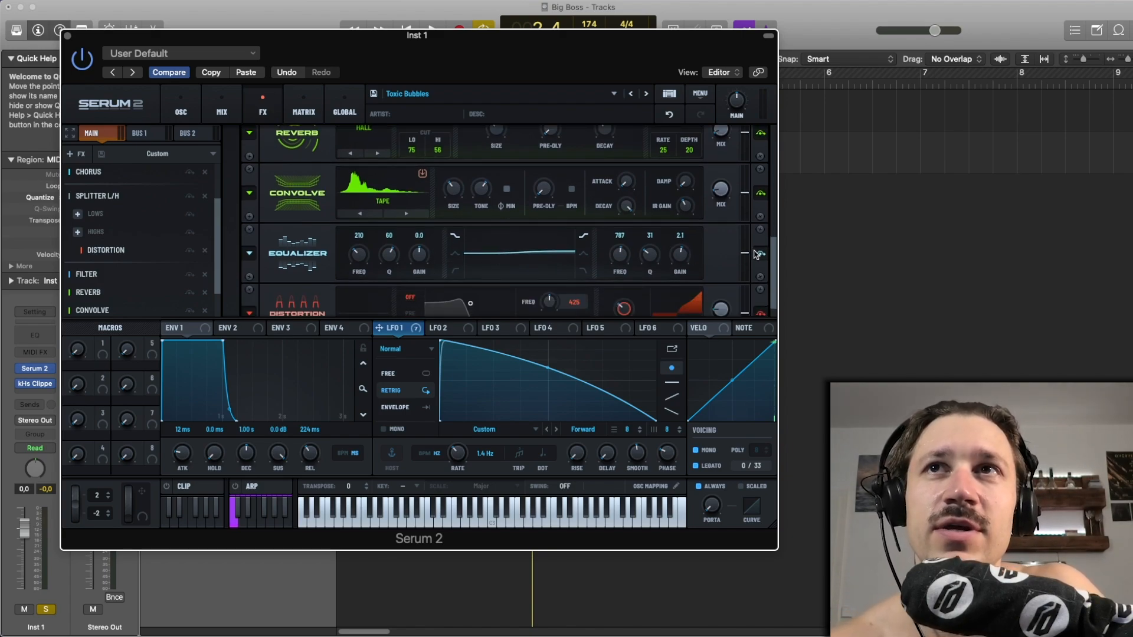
scroll(755, 301, down, 4)
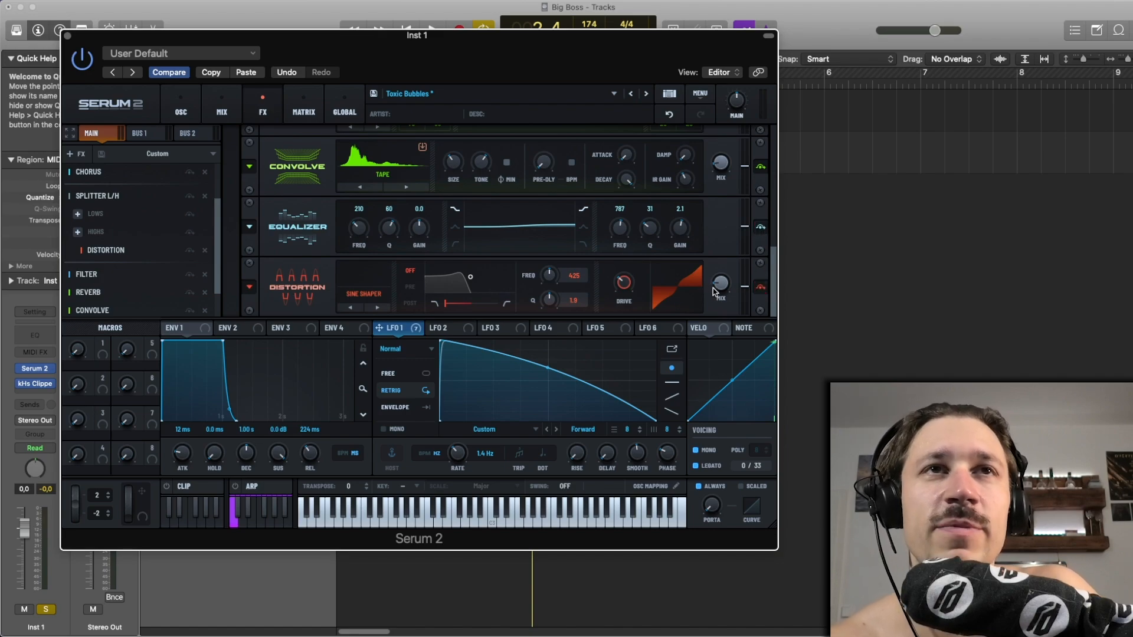
key(space)
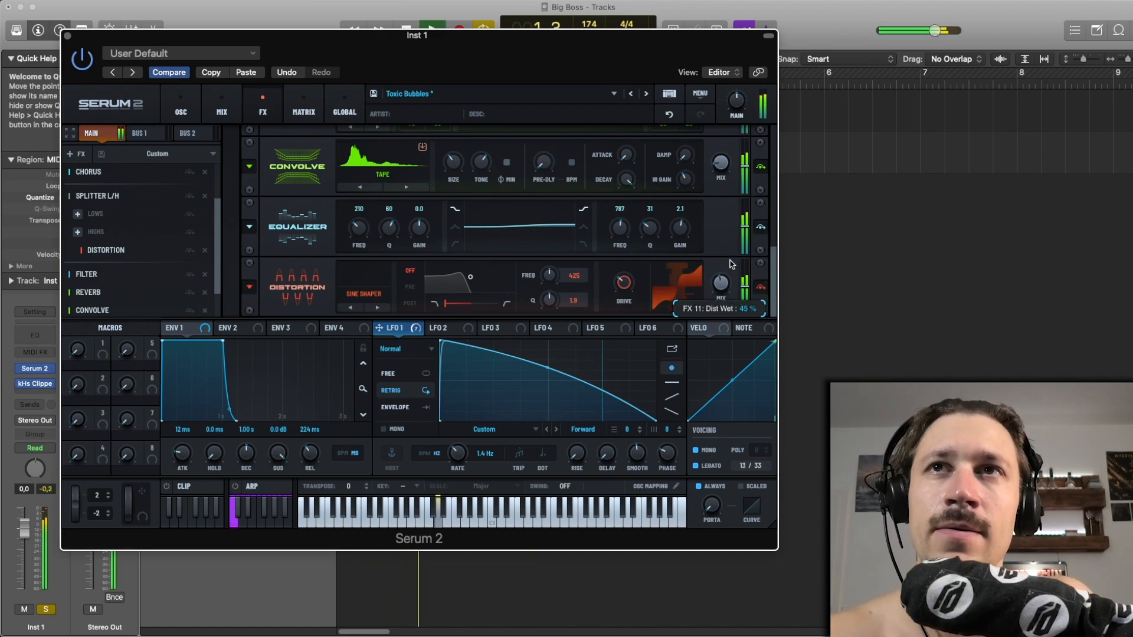
click(669, 115)
key(space)
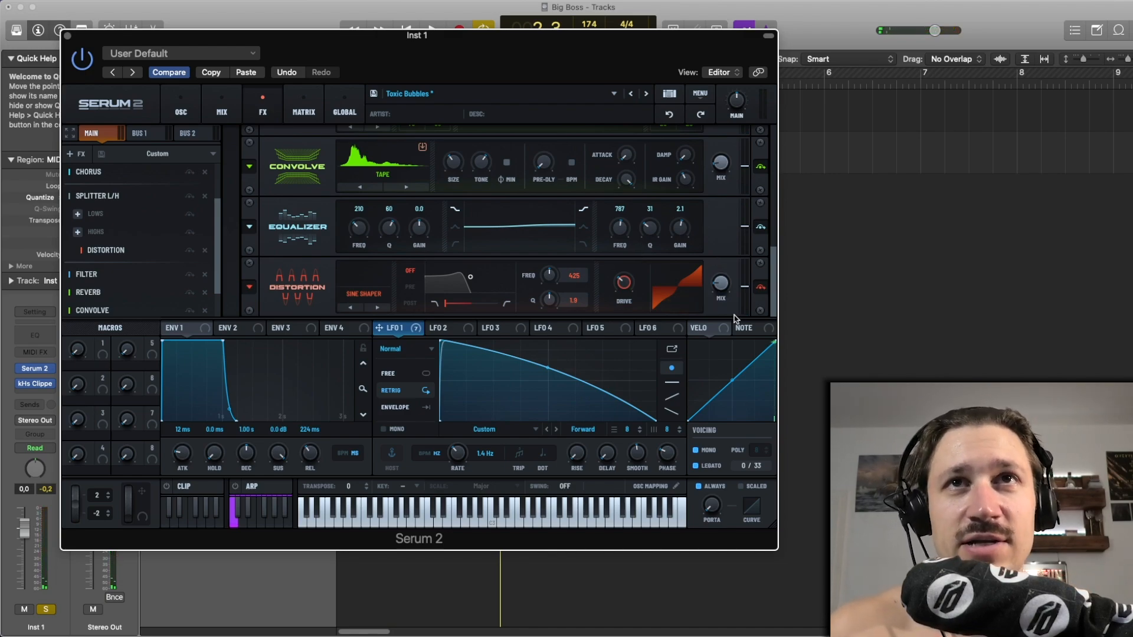
- Audition the Sine Shaper distortion's mix at 40% during playback
mouse_move(721, 295)
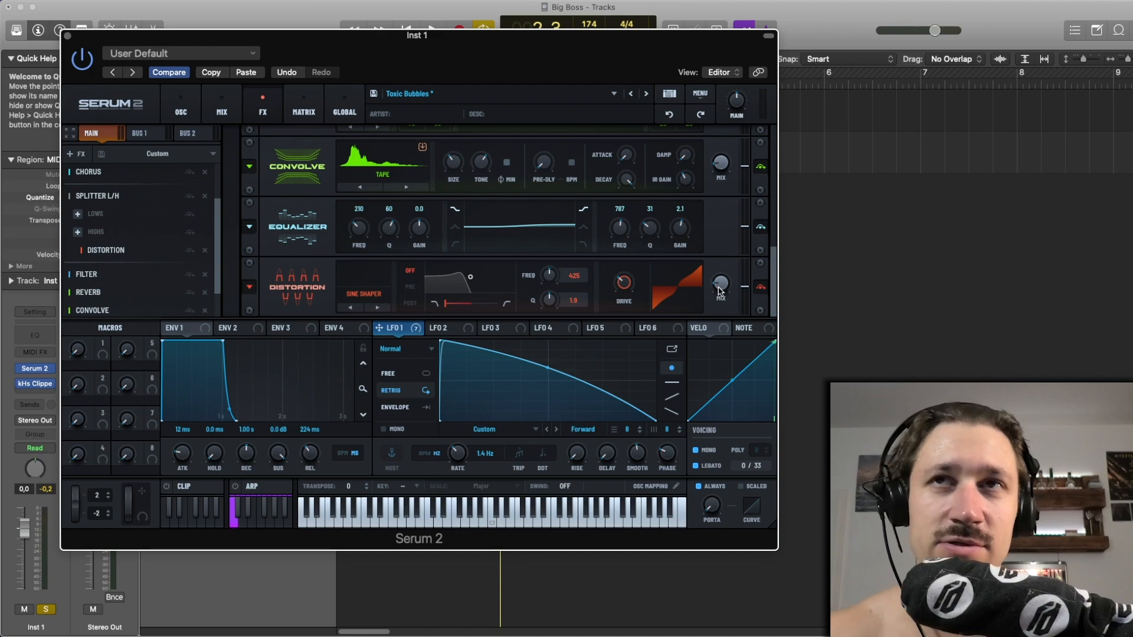
key(space)
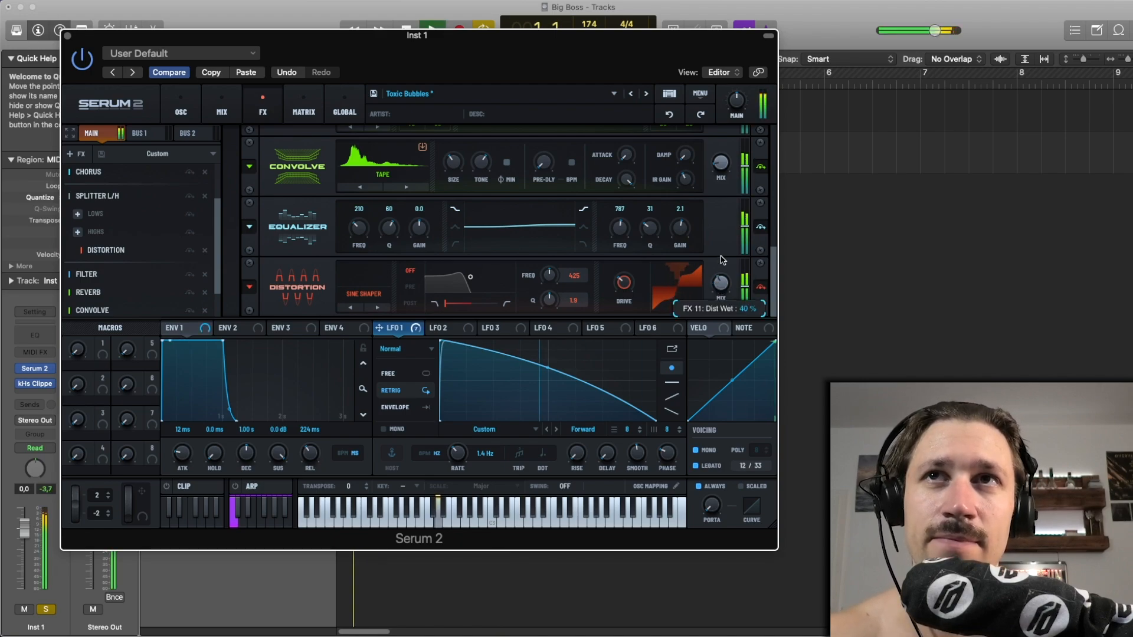
drag(723, 289, 723, 293)
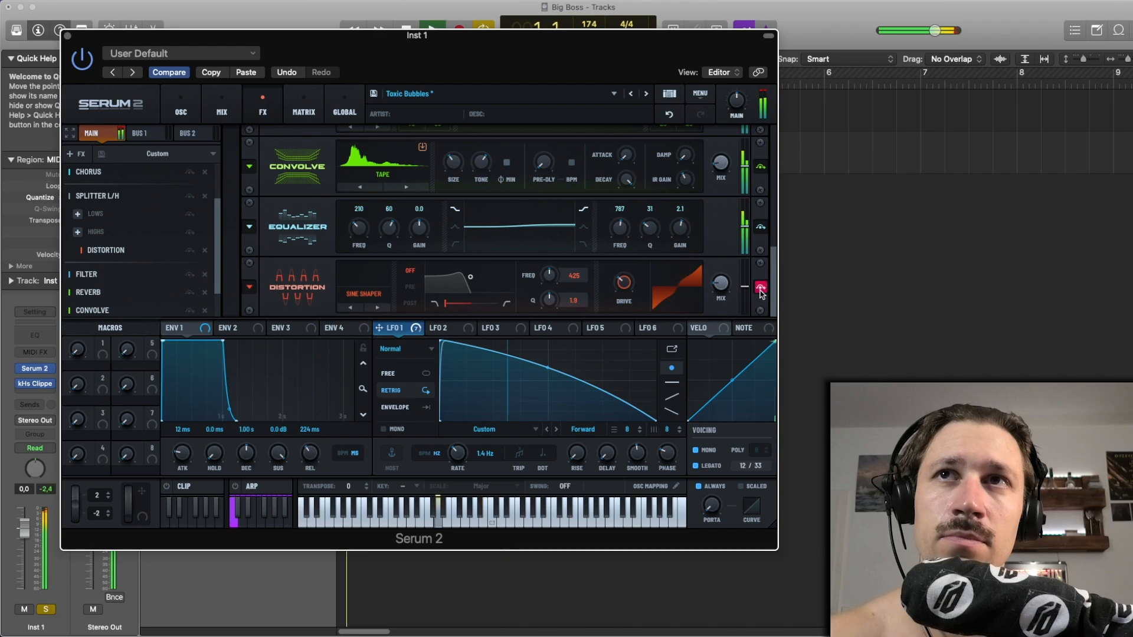
mouse_move(626, 283)
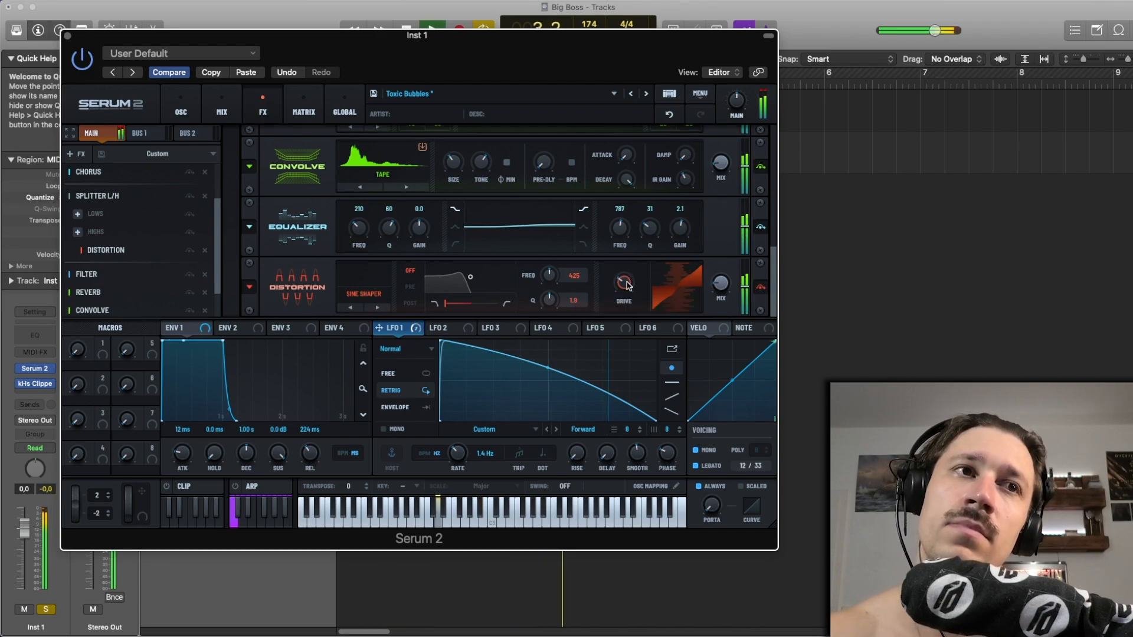
key(space)
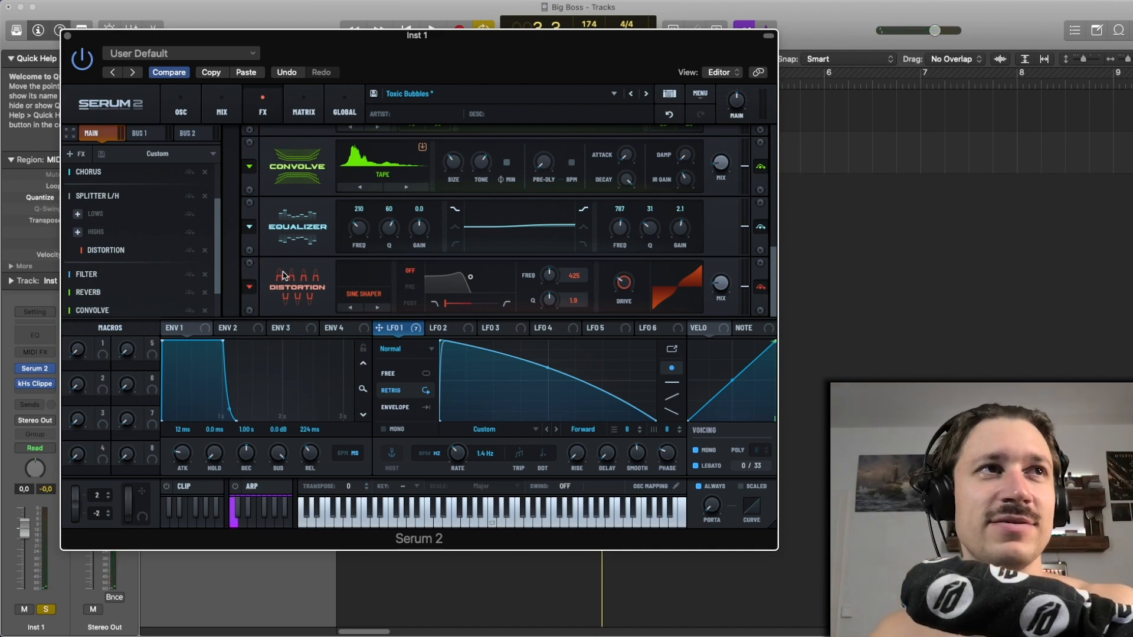
- Unsolo the Inst 1 track and play the patch within the full arrangement
scroll(286, 276, up, 3)
scroll(206, 231, up, 3)
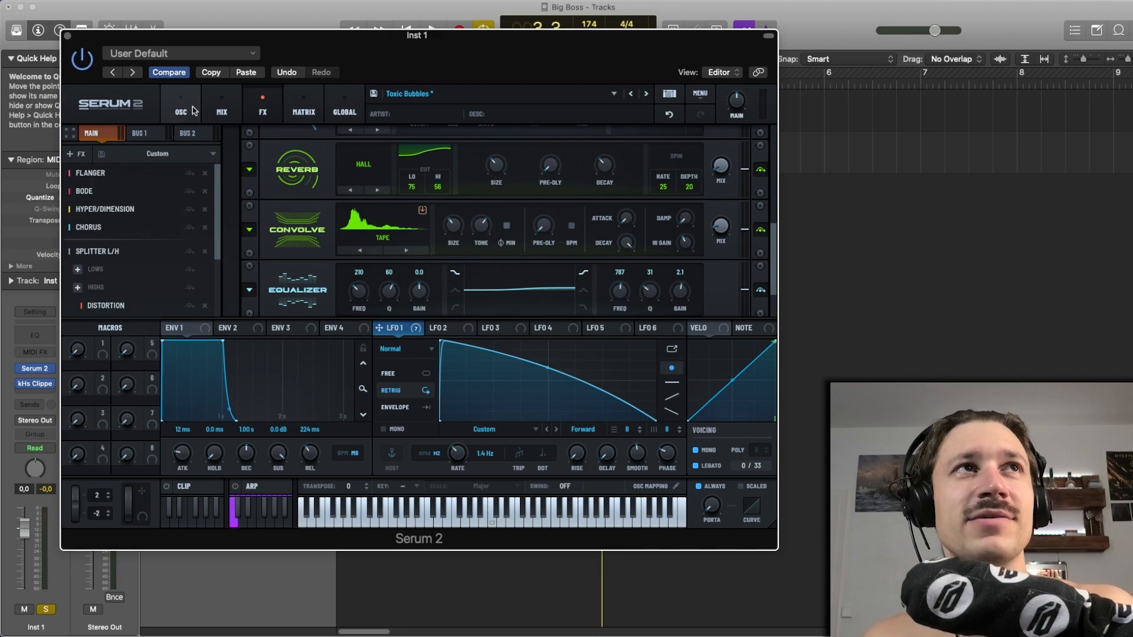
click(46, 609)
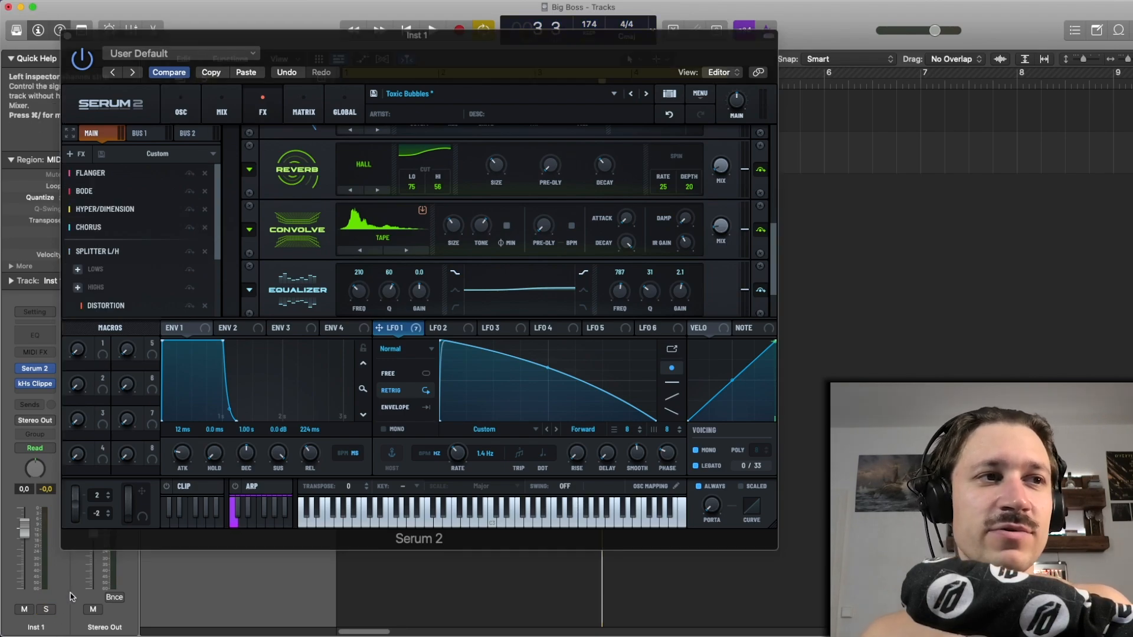
key(space)
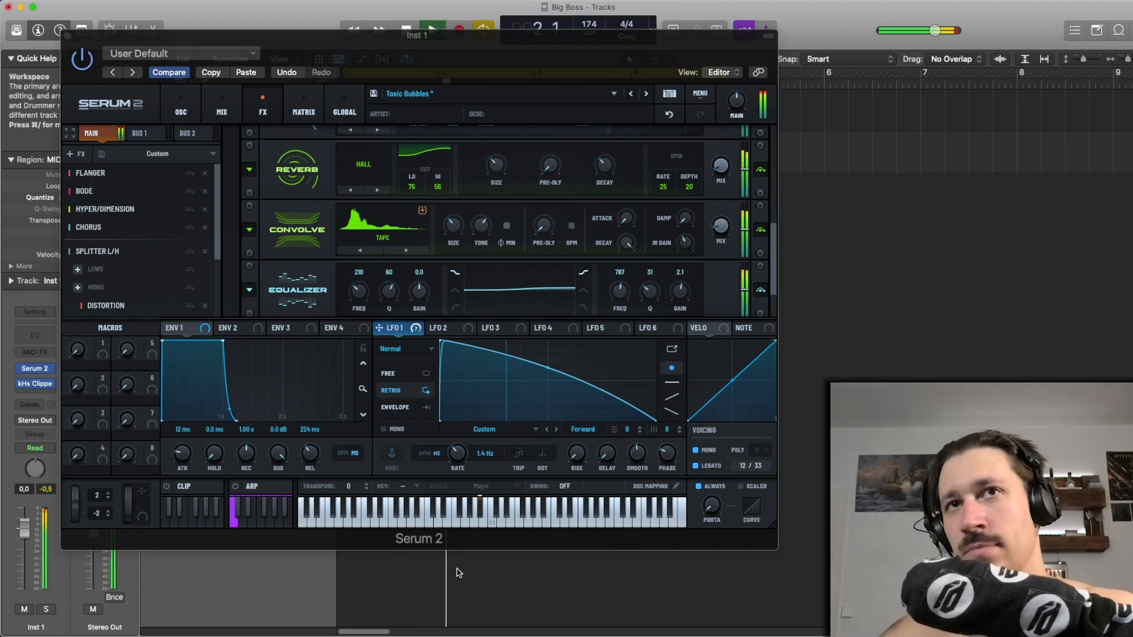
key(space)
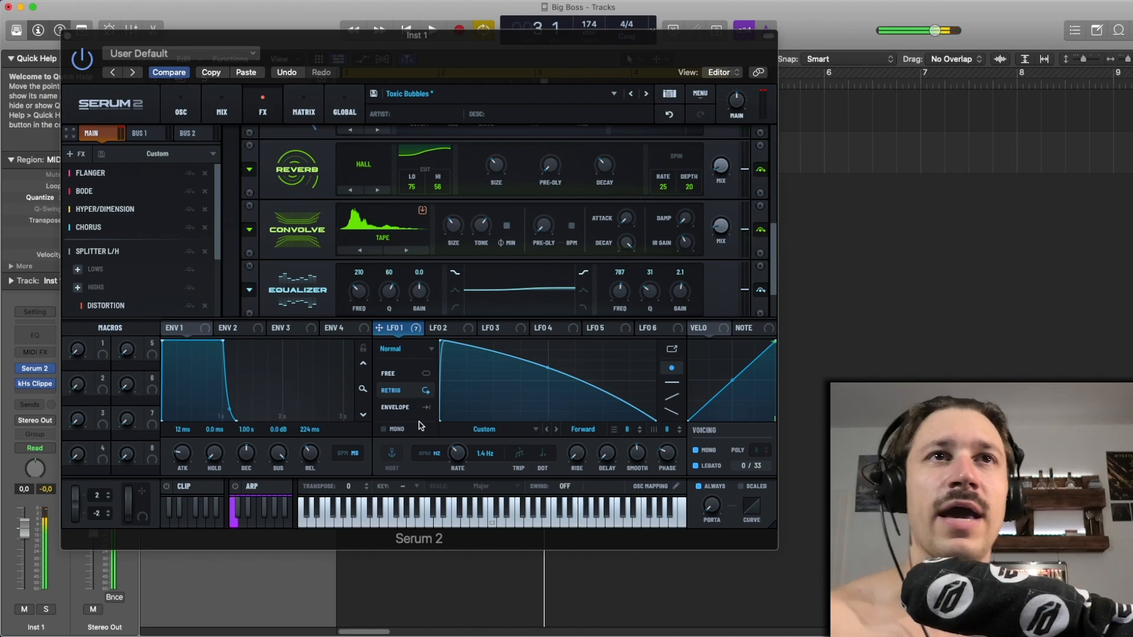
- Examine the FX chain from the last distortion back to the flanger, including the modulation on the filter cutoff and splitter frequency
click(397, 335)
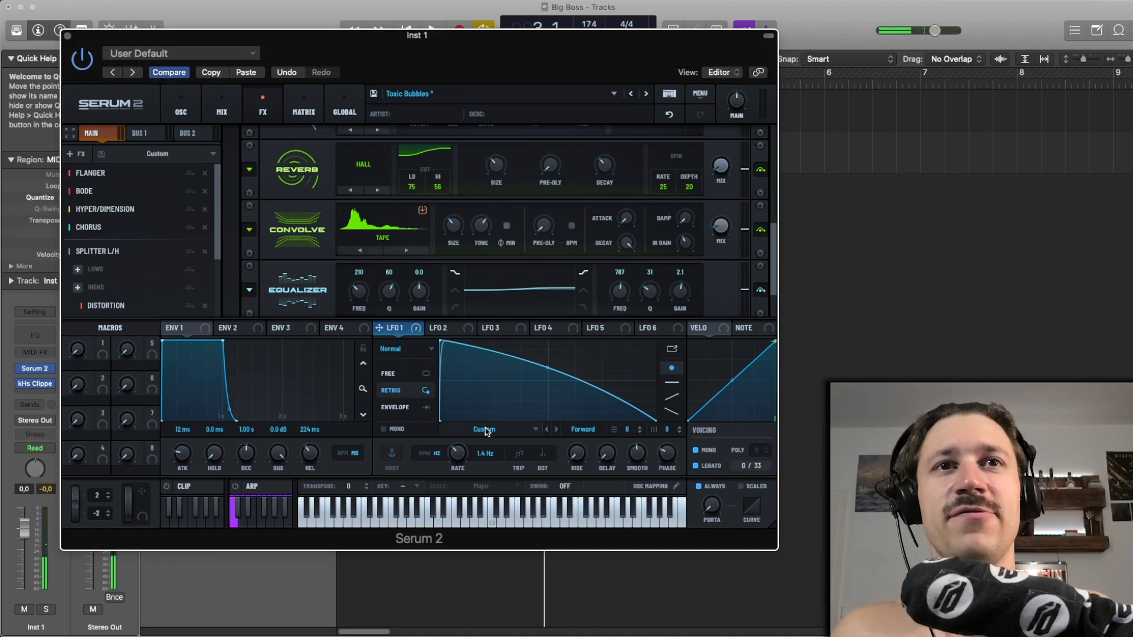
scroll(498, 283, down, 3)
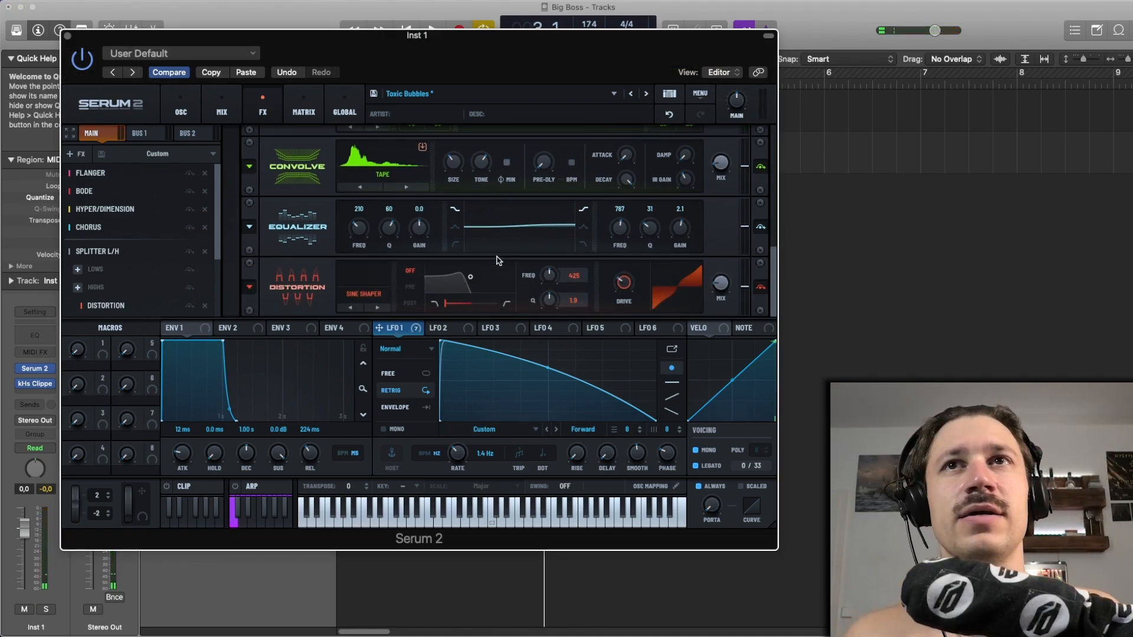
scroll(500, 260, up, 5)
scroll(499, 253, up, 1)
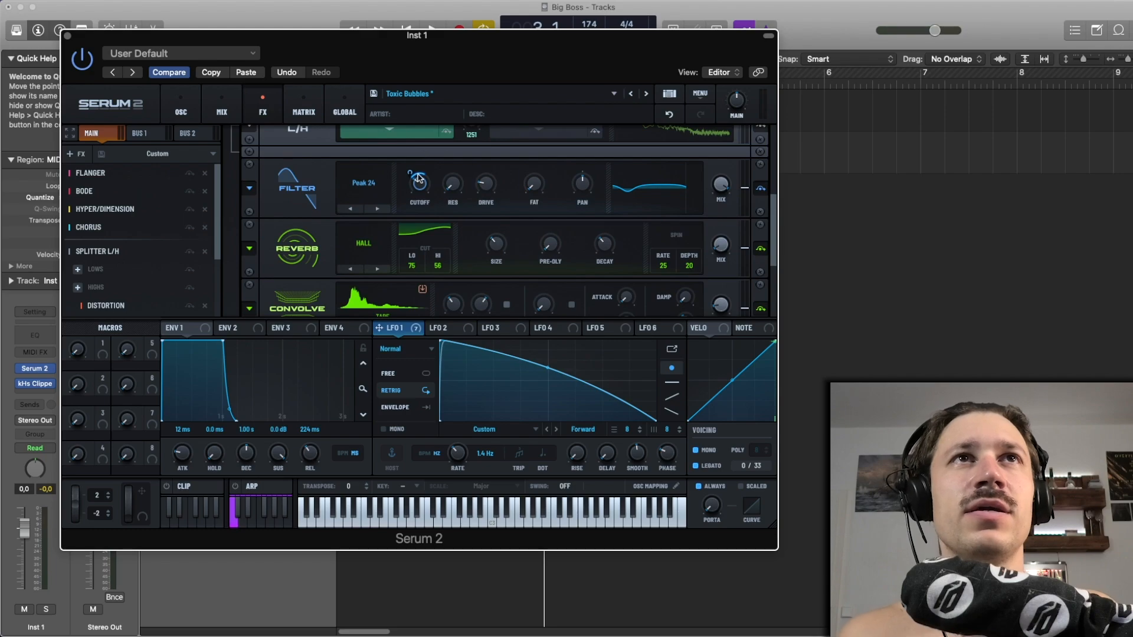
scroll(420, 221, up, 3)
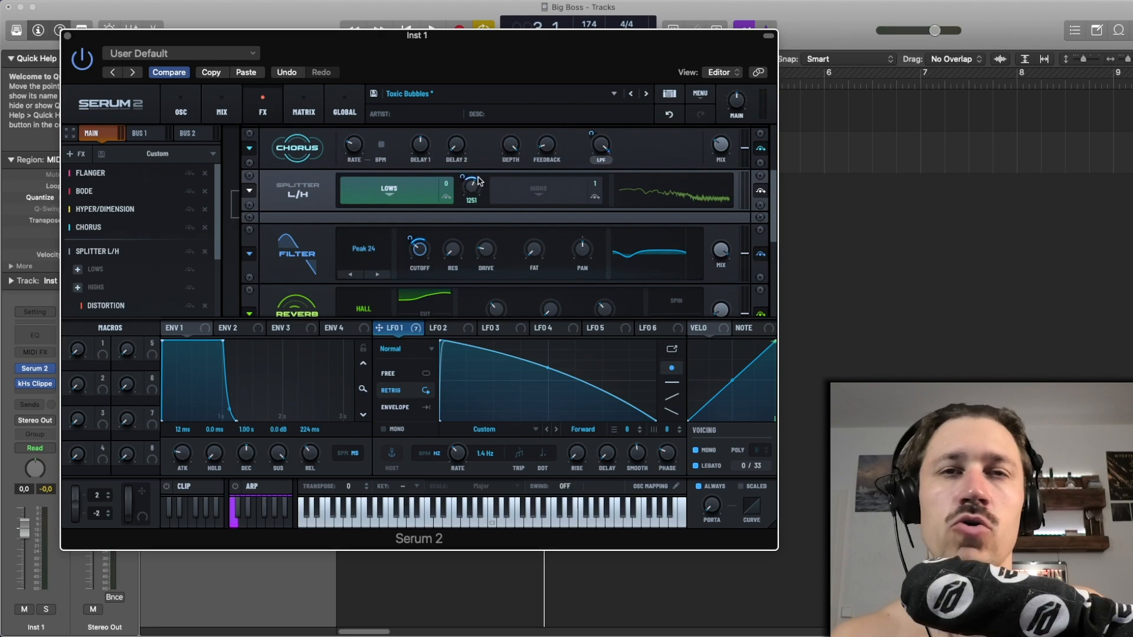
scroll(460, 199, up, 2)
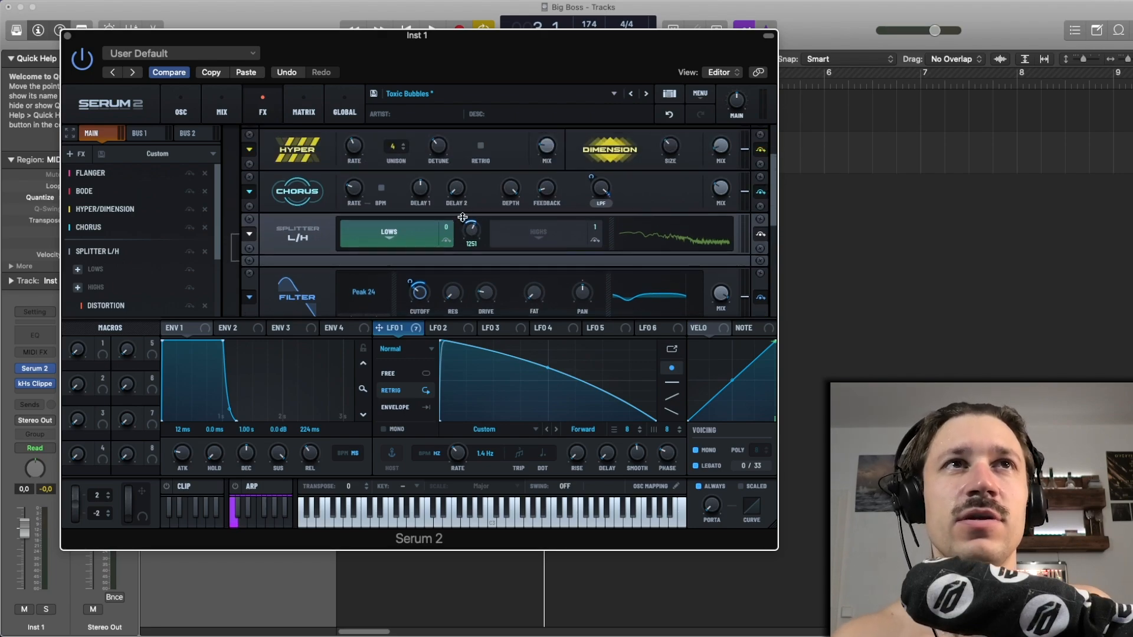
drag(462, 218, 465, 224)
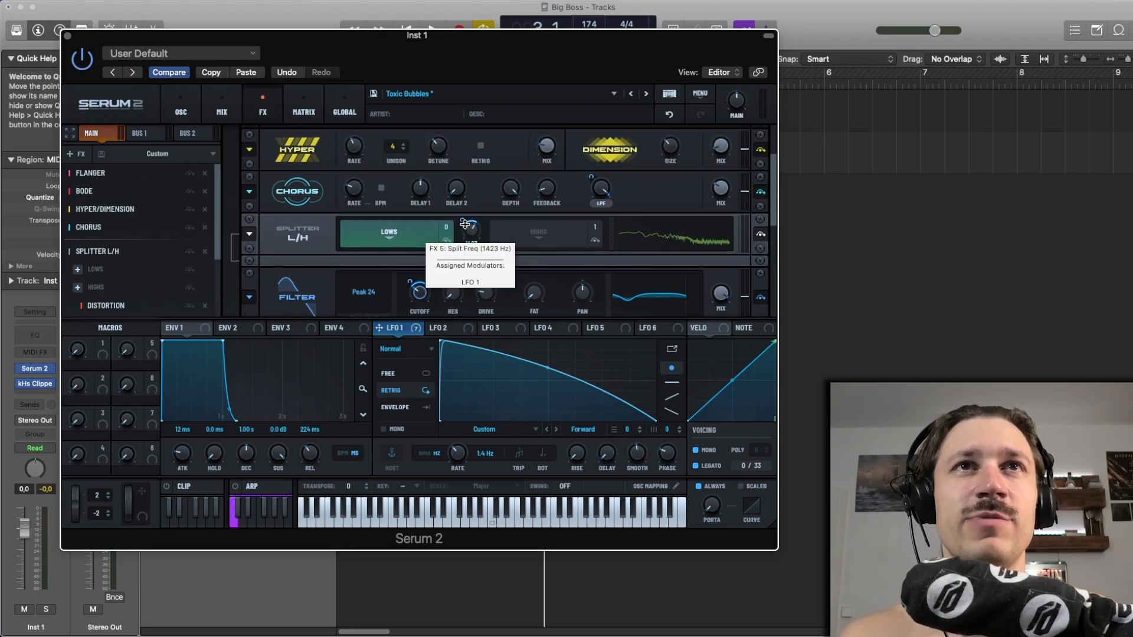
scroll(630, 213, up, 4)
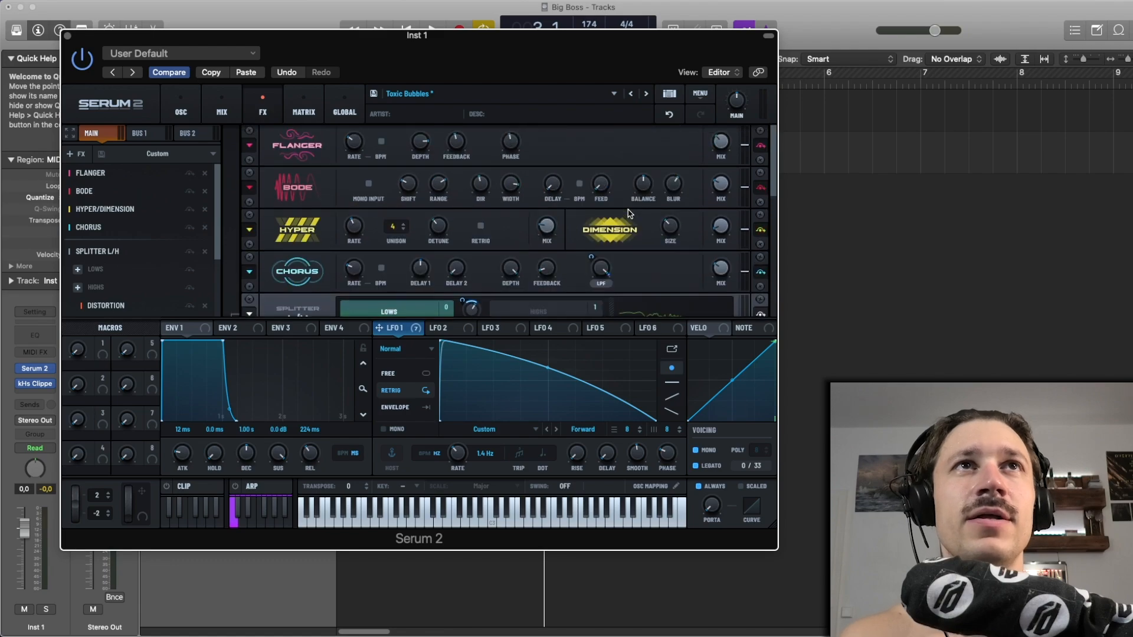
- Review the mixer routing and the oscillators, and examine the MG Low 12 filter's settings
click(221, 107)
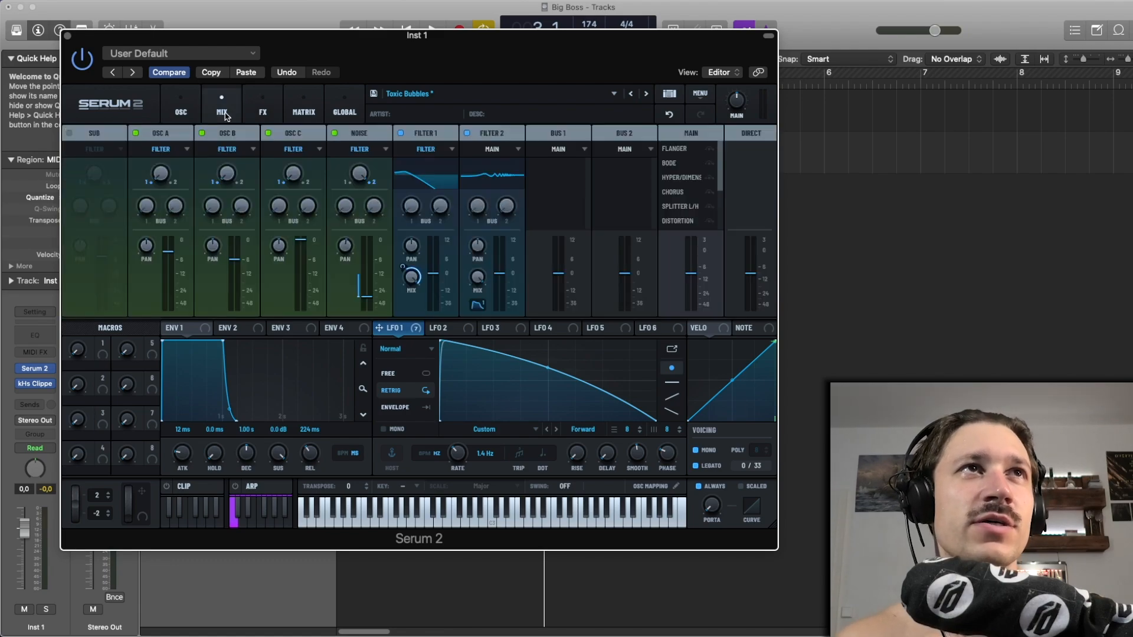
click(181, 107)
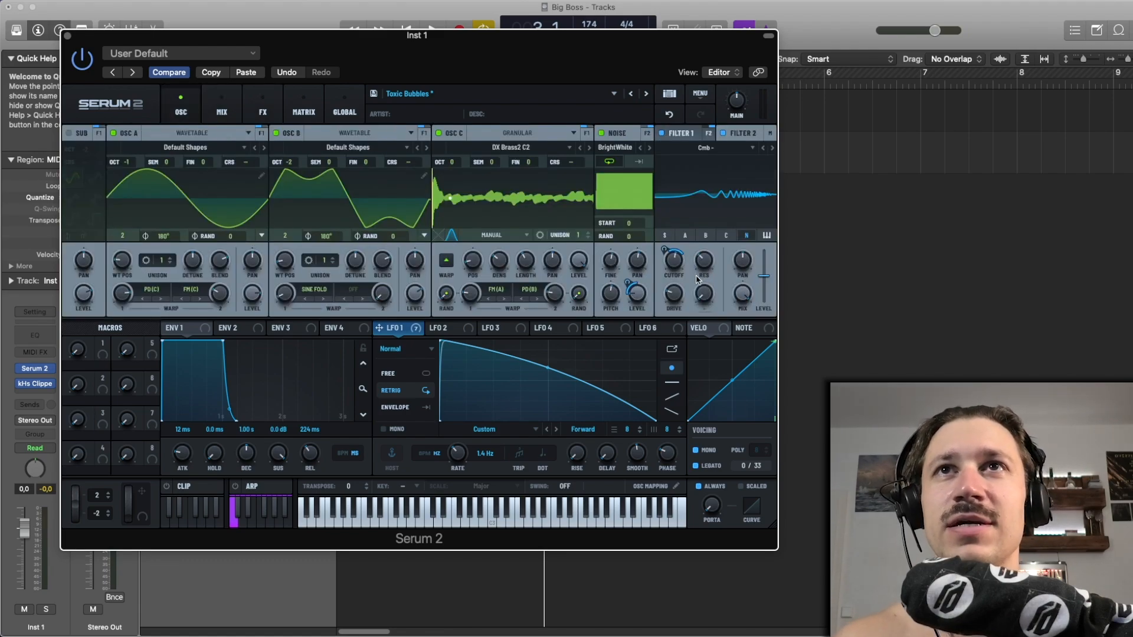
click(673, 129)
- Try LFO 1's rate at 4.2 Hz during playback, undoing the change
key(space)
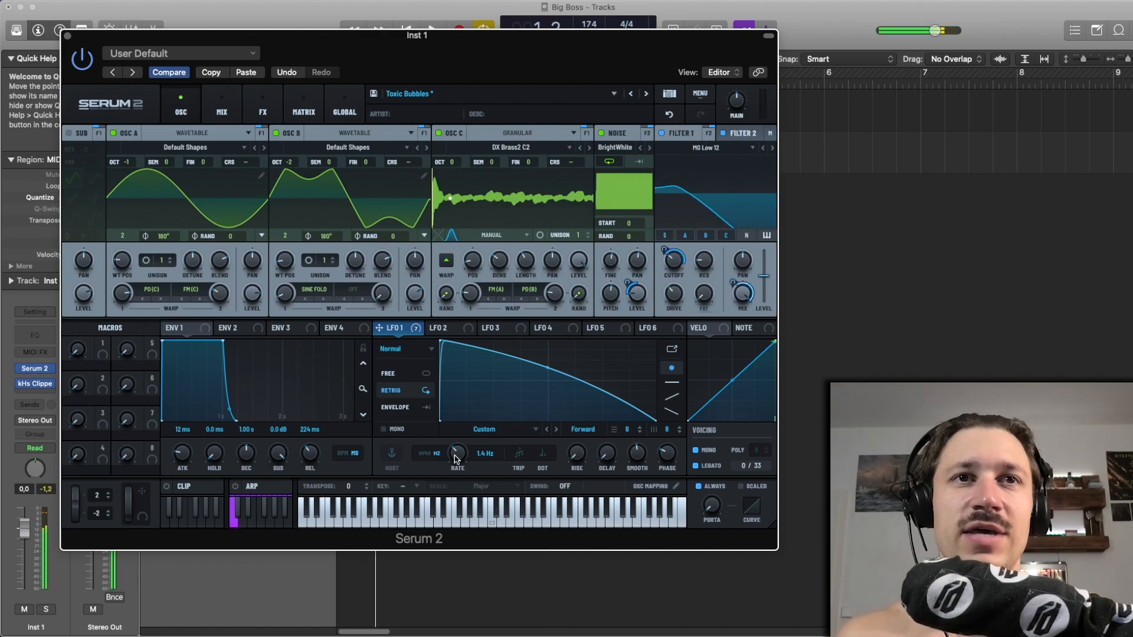
mouse_move(456, 459)
mouse_down()
mouse_move(459, 438)
mouse_move(458, 447)
mouse_up()
key(space)
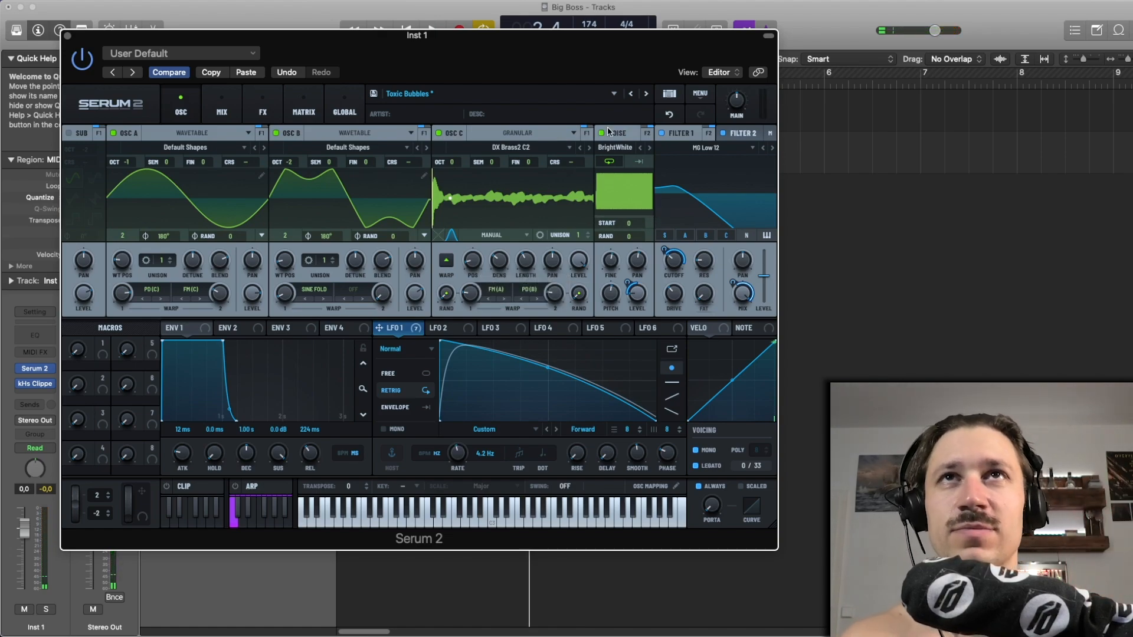
click(669, 115)
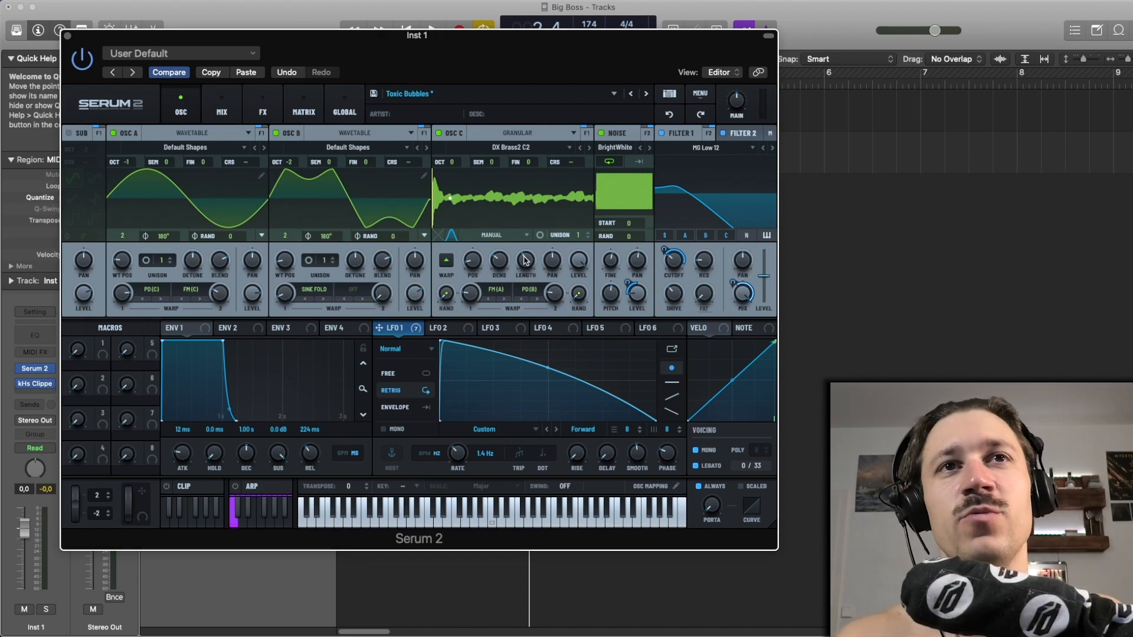
- With the Inst 1 track soloed, try oscillator C's grain length at 323 ms and LFO 1's rate at 3.3 Hz, undoing the changes
mouse_move(525, 260)
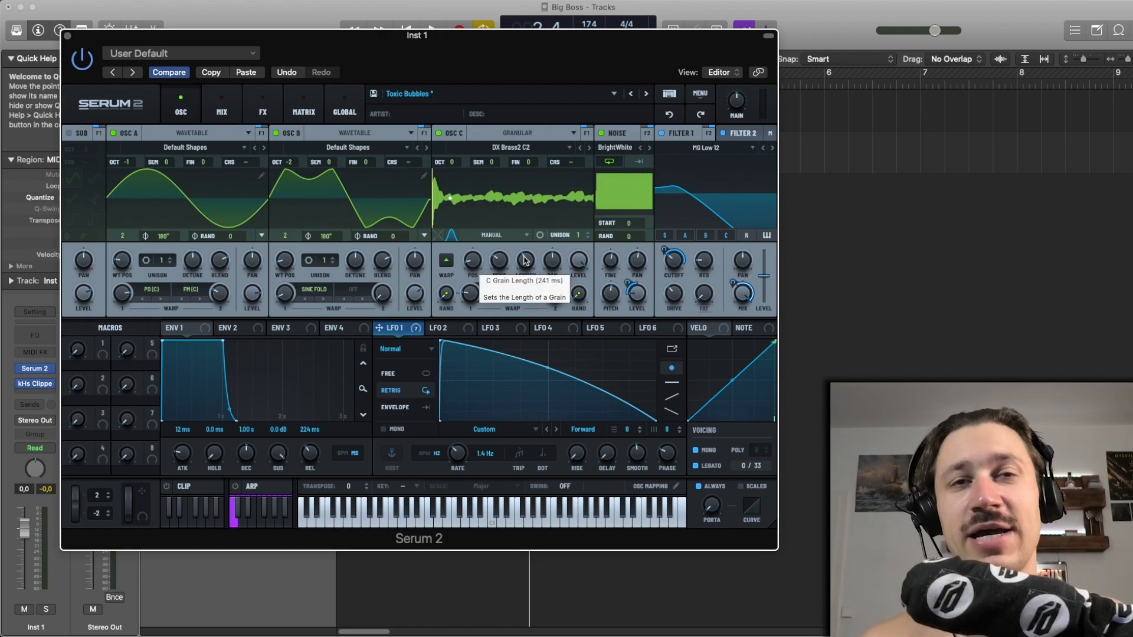
click(46, 609)
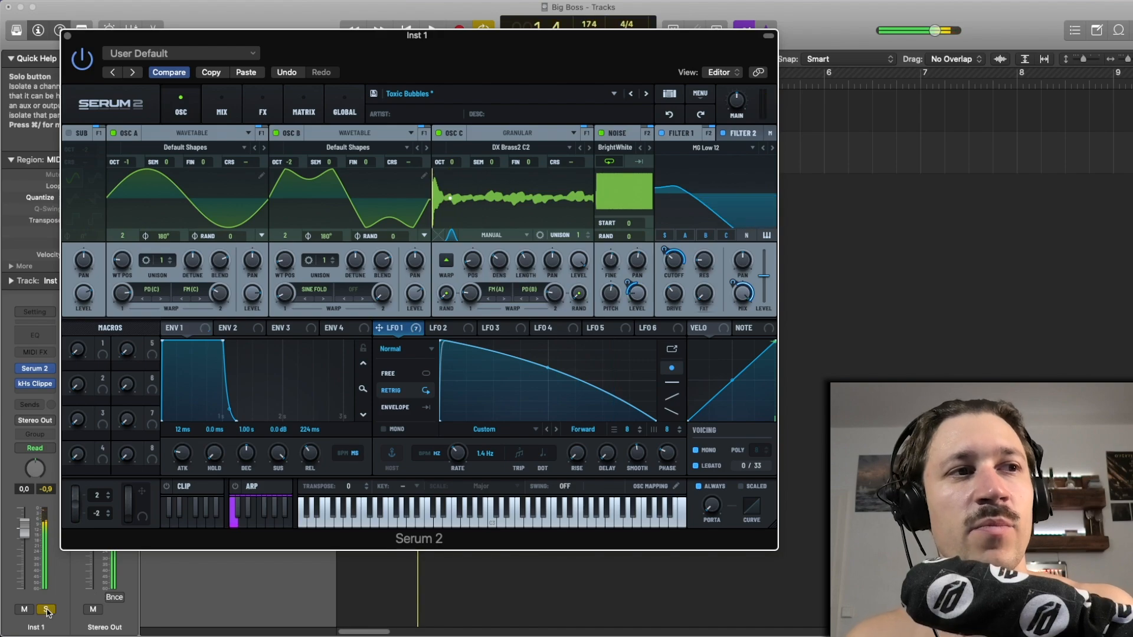
click(537, 268)
key(space)
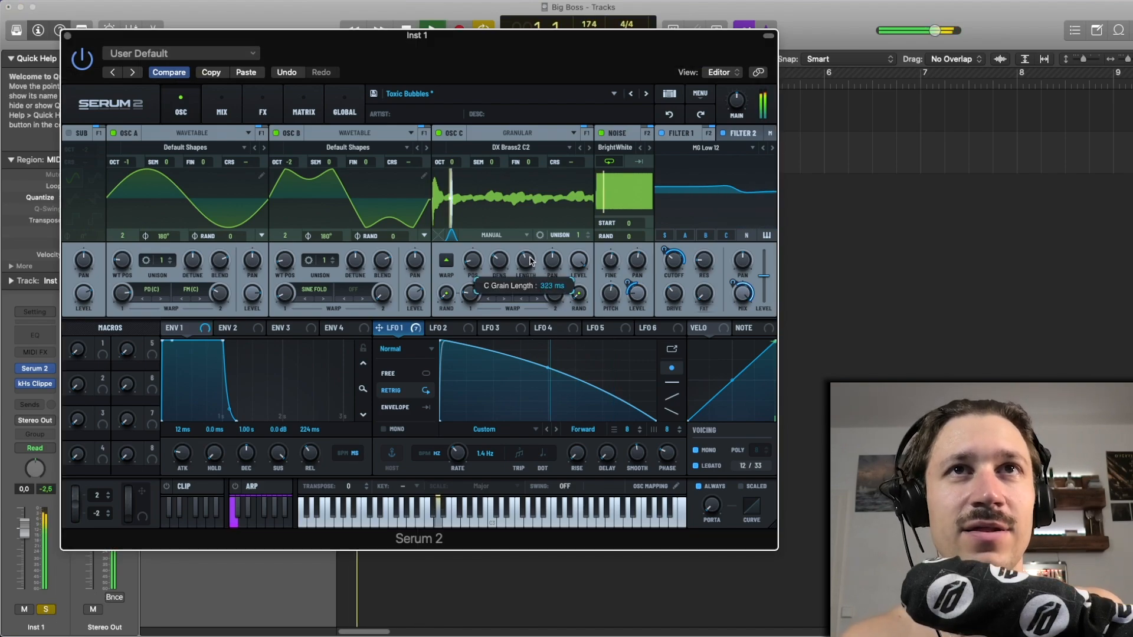
drag(460, 454, 462, 443)
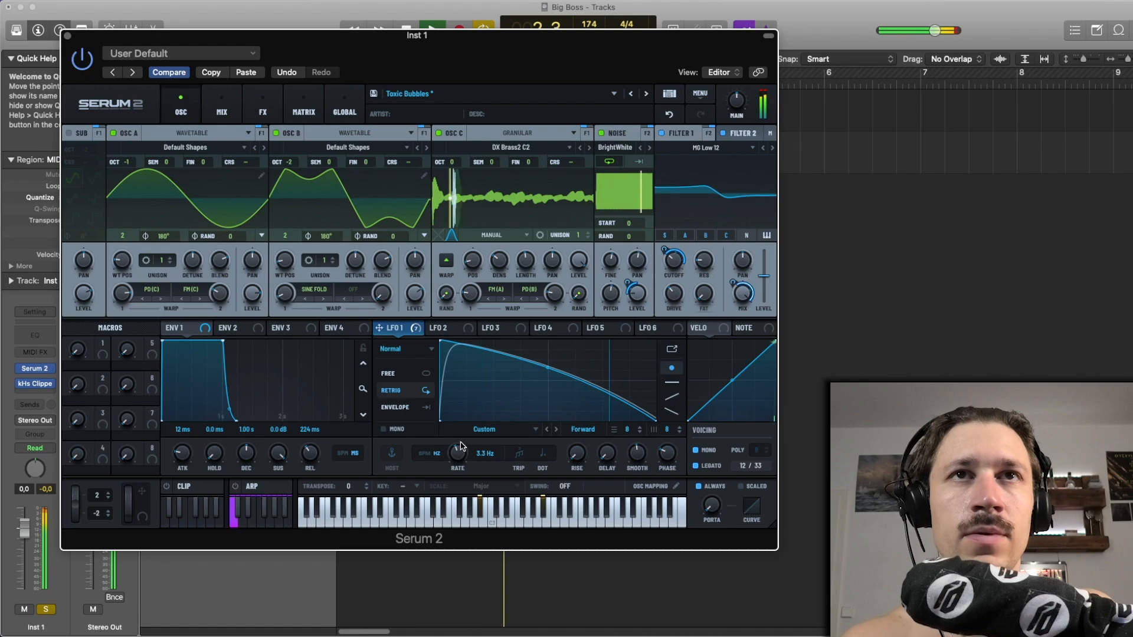
click(671, 114)
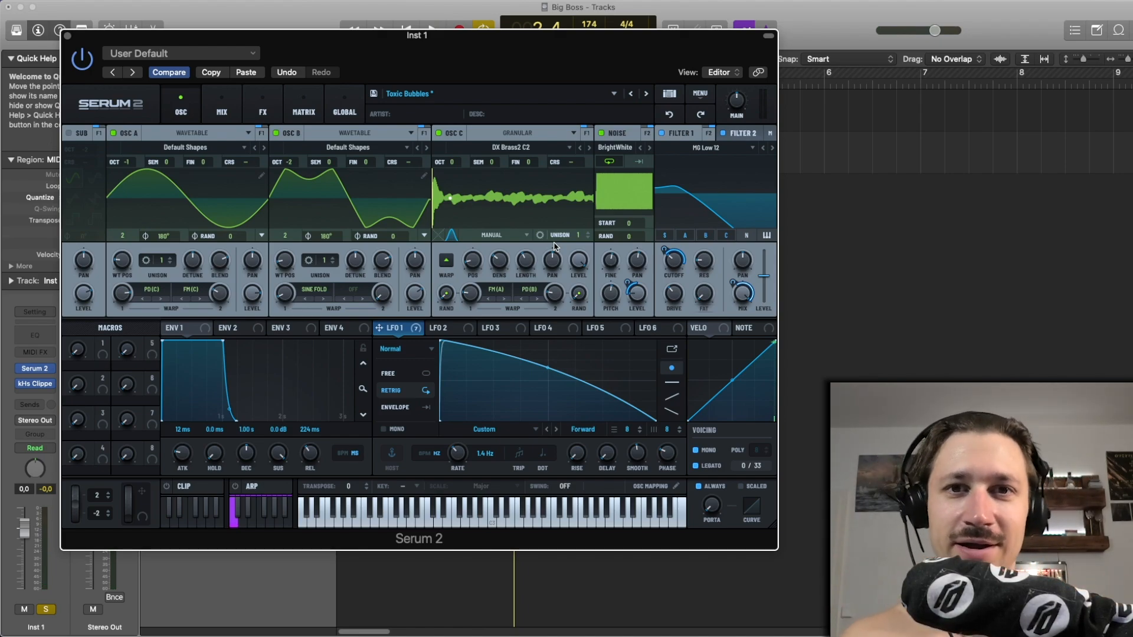
- Listen to the restored Toxic Bubbles patch on the soloed Inst 1 track
key(space)
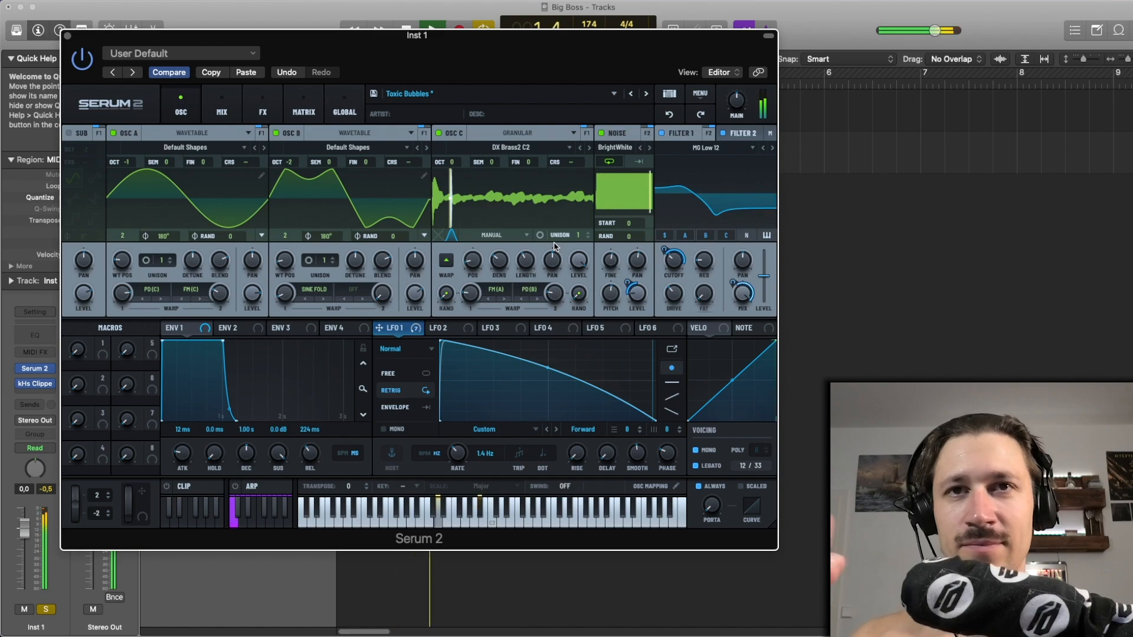
key(space)
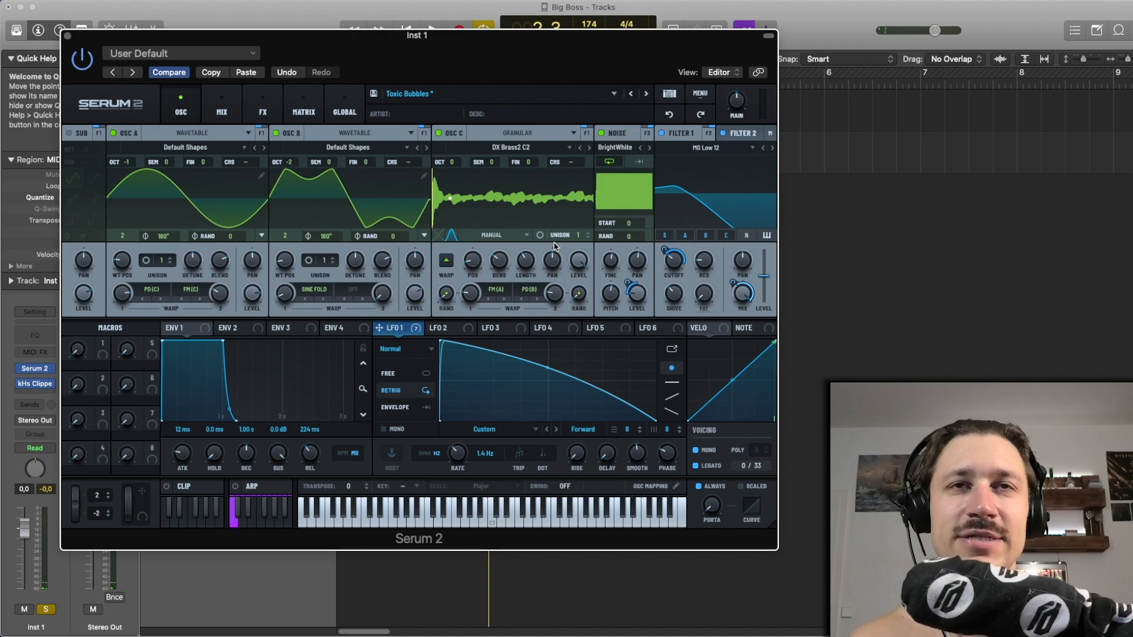
key(space)
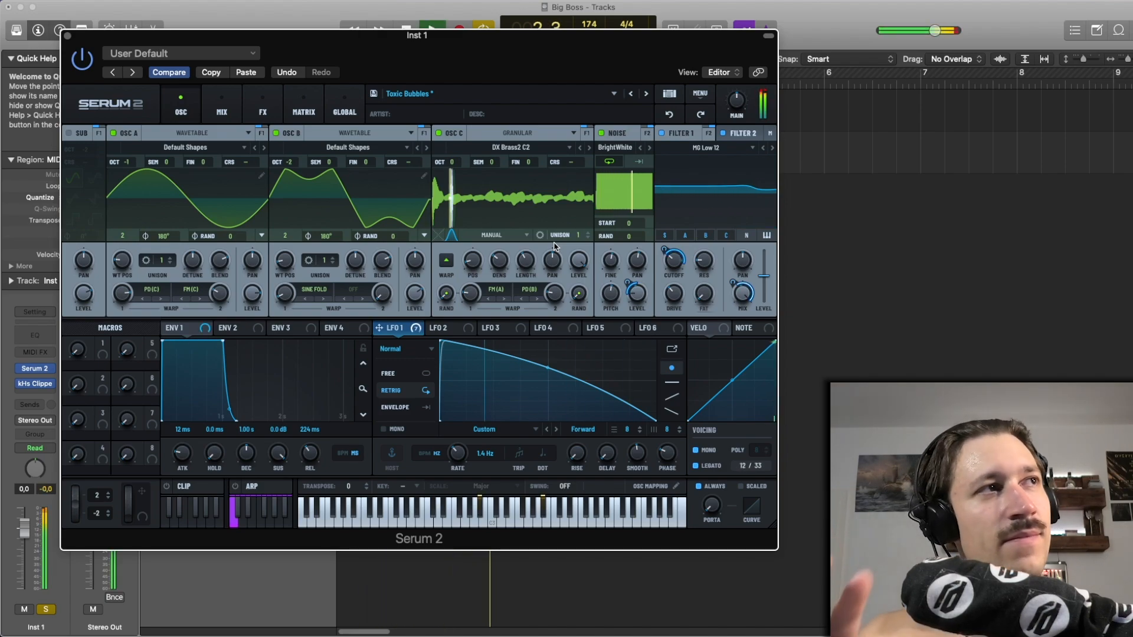
key(space)
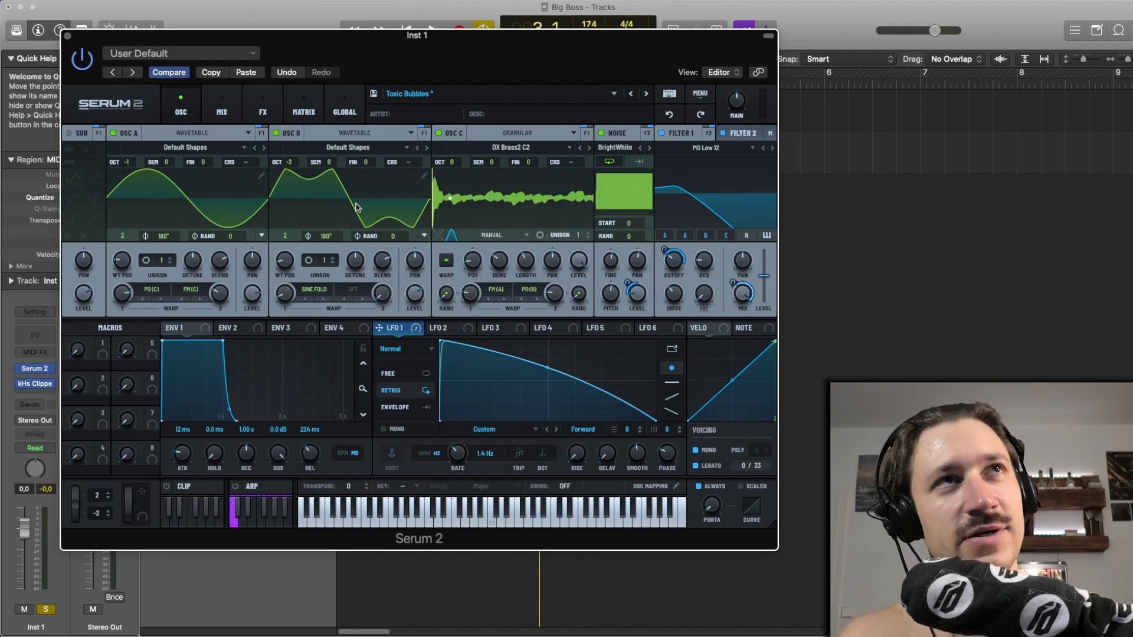
- Return to the FX chain, unsolo the Inst 1 track and play the full arrangement
click(221, 110)
click(262, 110)
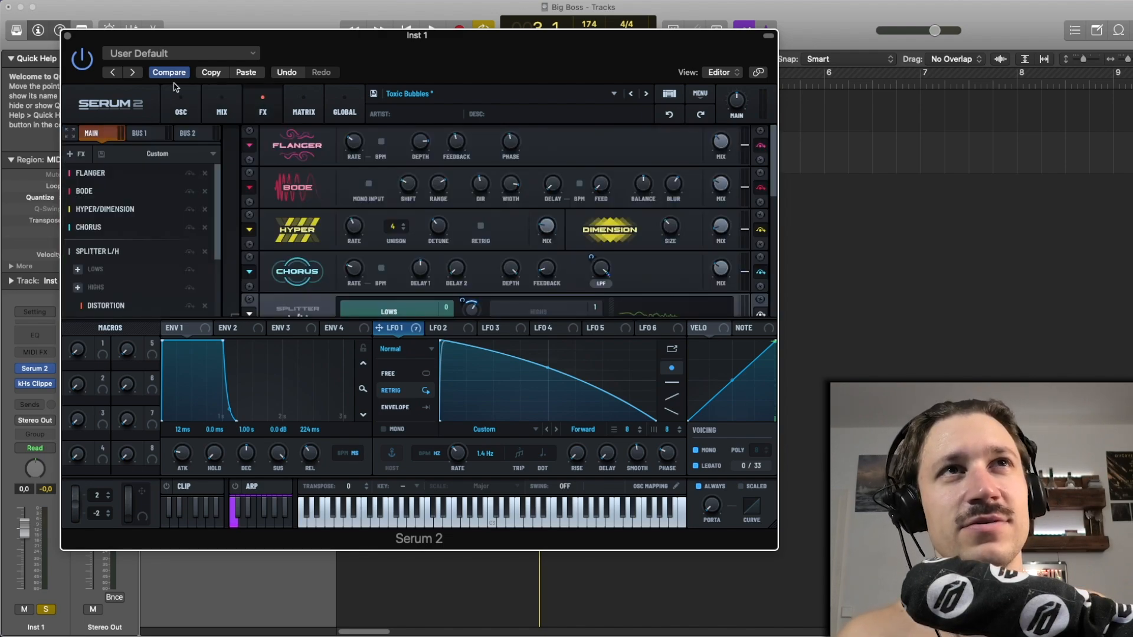
click(48, 608)
key(space)
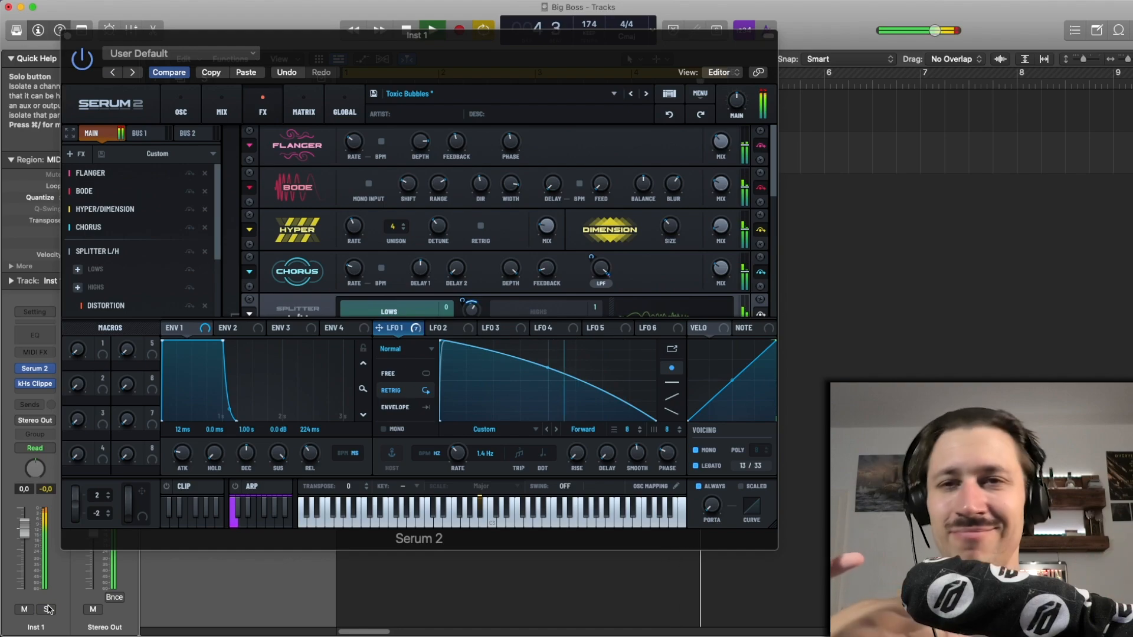
key(space)
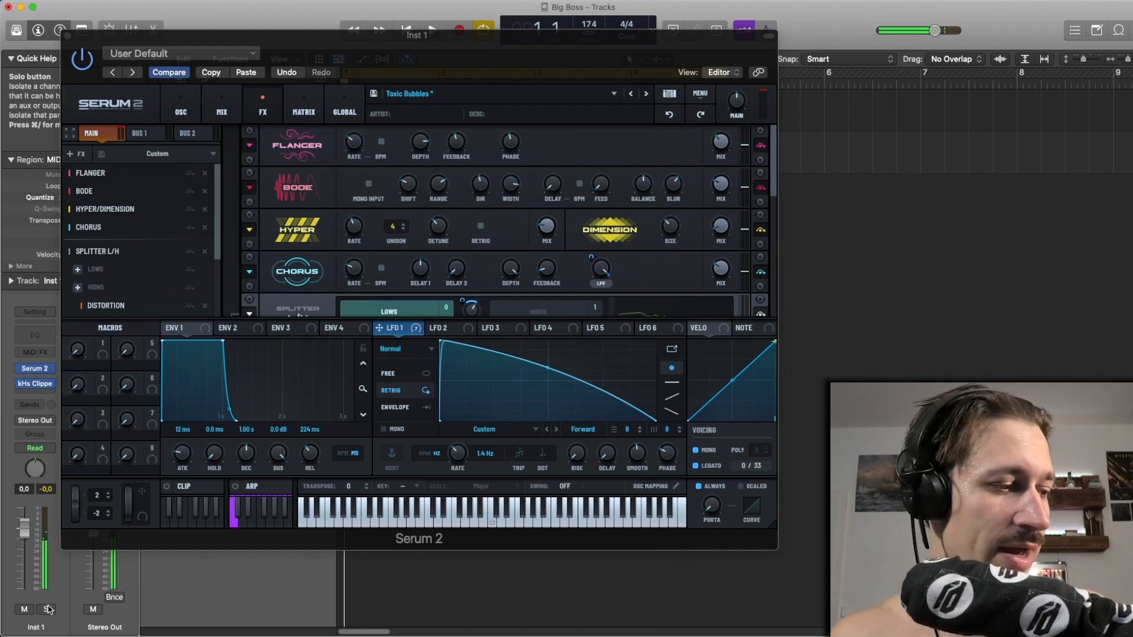